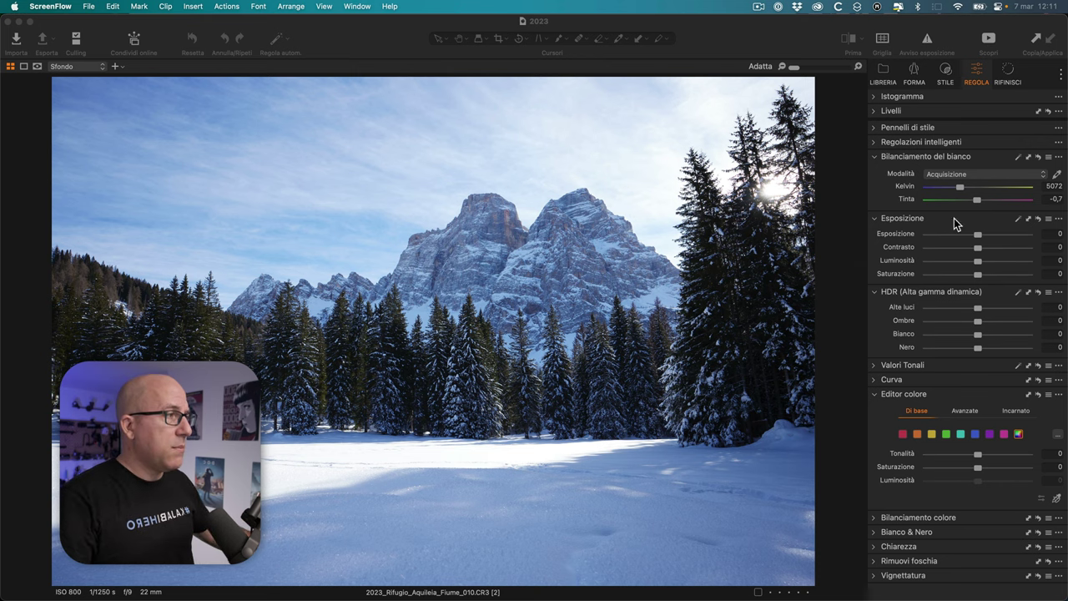
Step: Expand the Layers list and the Levels (Valori Tonali) adjustment
{"action": "left_click", "coordinate": [874, 113]}
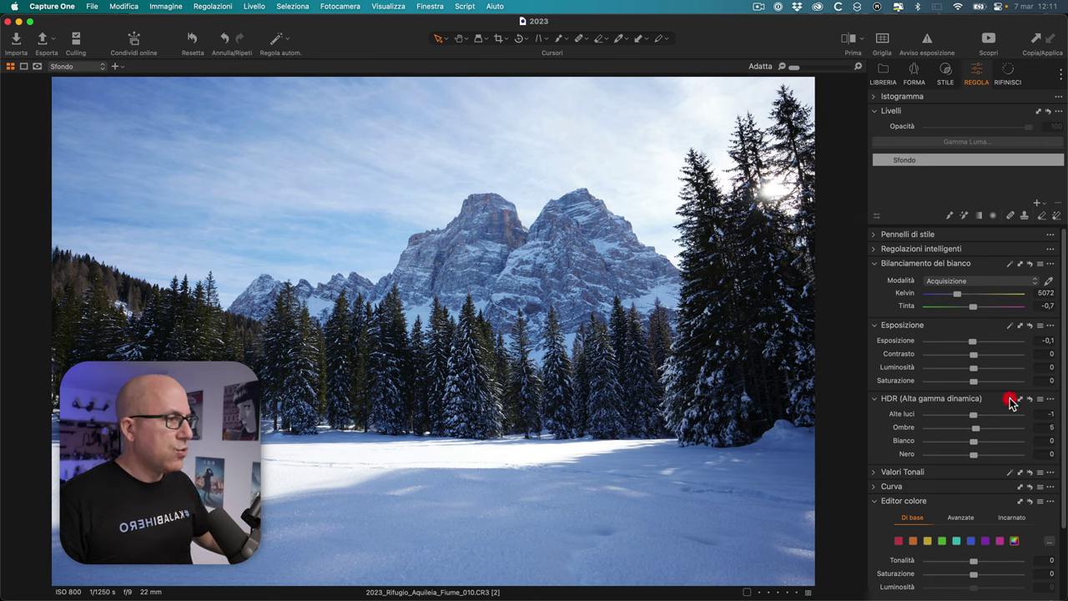
{"action": "left_click", "coordinate": [875, 472]}
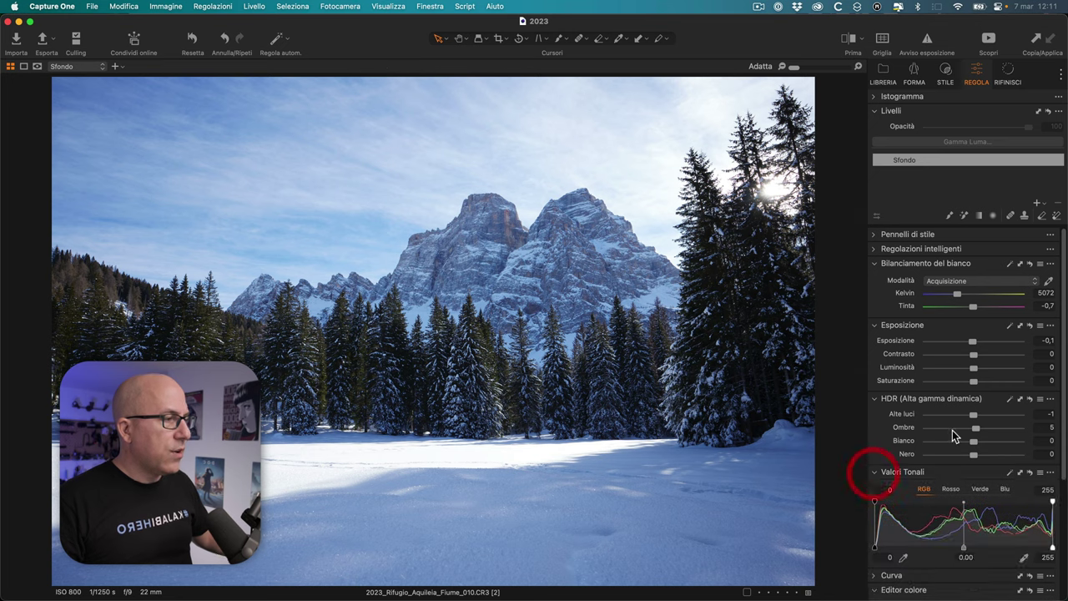
{"action": "scroll", "coordinate": [1002, 401], "scroll_direction": "down", "scroll_amount": 5}
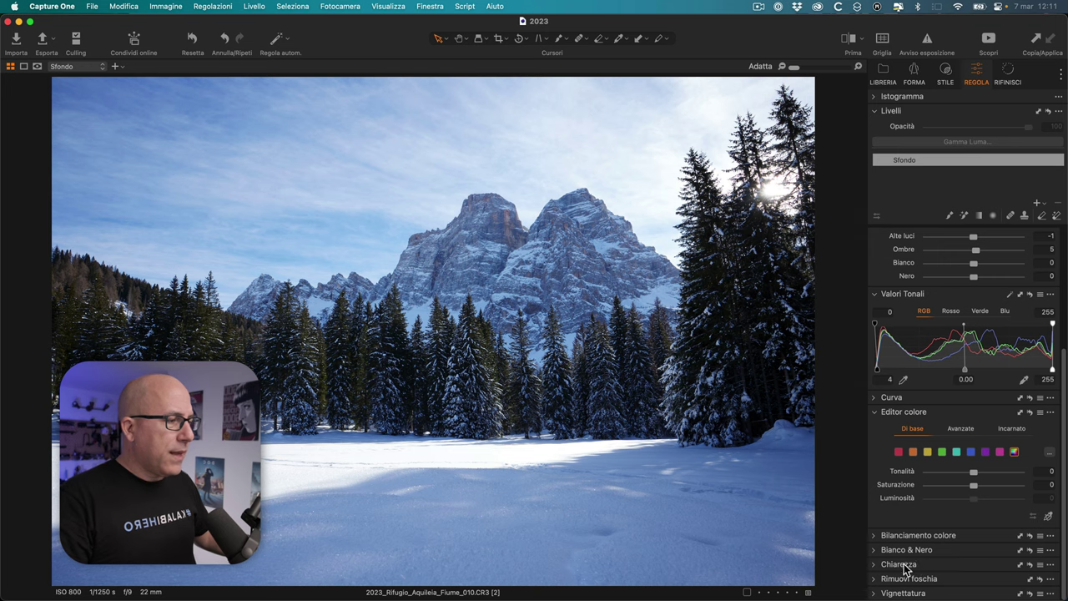
Step: Move Haze Removal and Clarity directly under Levels and expand both tools
{"action": "left_click_drag", "start_coordinate": [908, 581], "coordinate": [913, 399]}
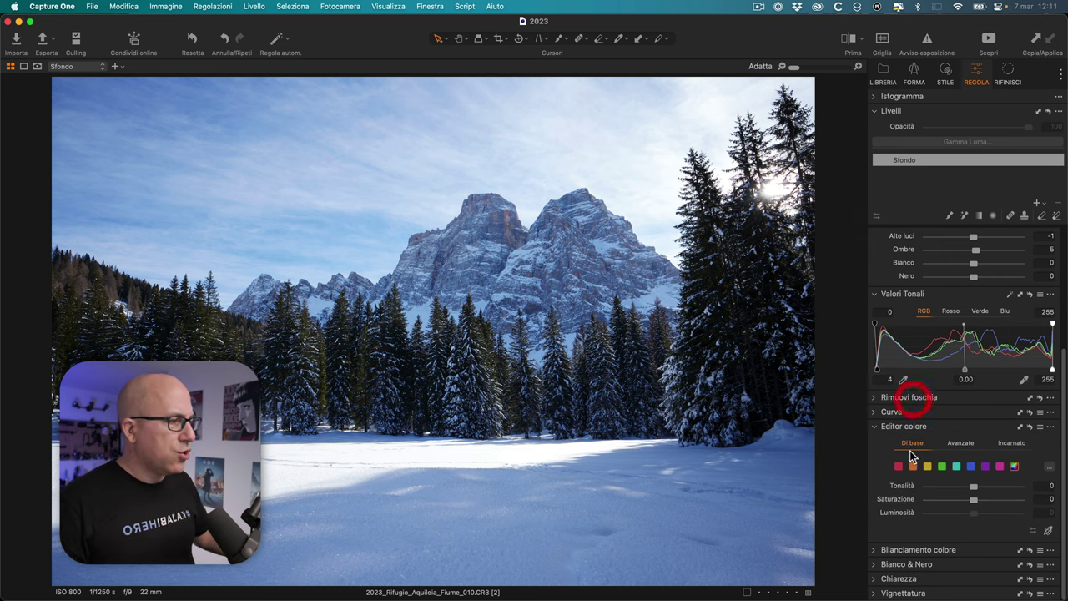
{"action": "left_click_drag", "start_coordinate": [903, 582], "coordinate": [901, 414]}
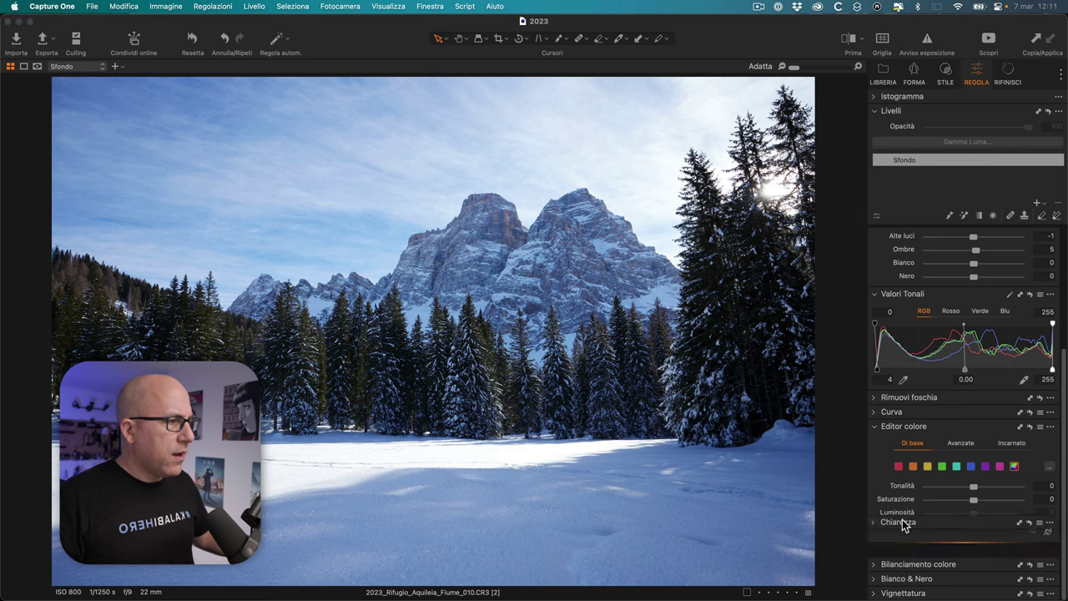
{"action": "left_click", "coordinate": [875, 402]}
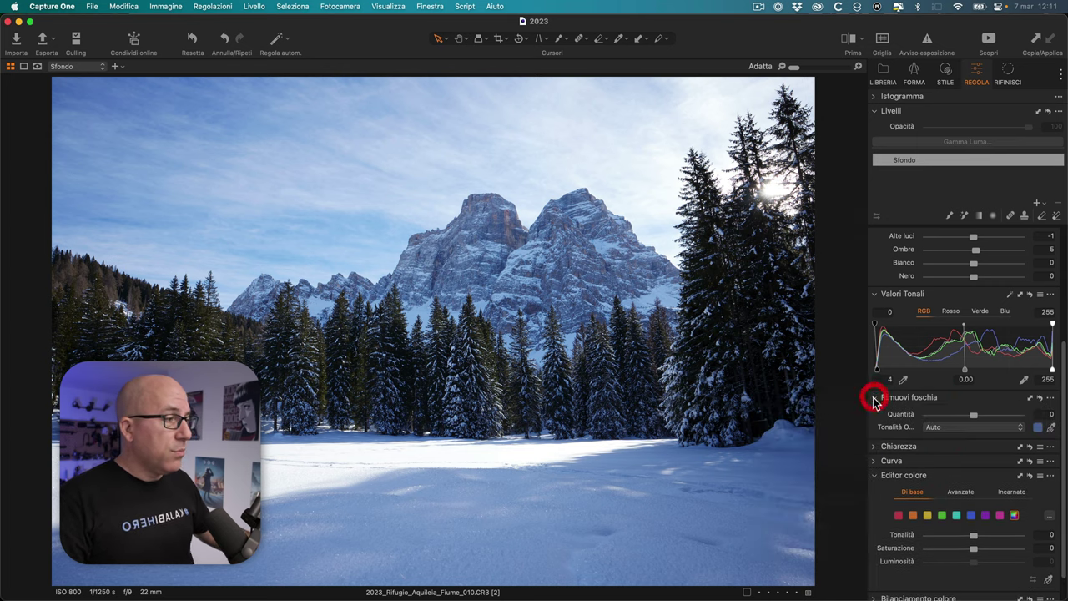
{"action": "left_click", "coordinate": [874, 447]}
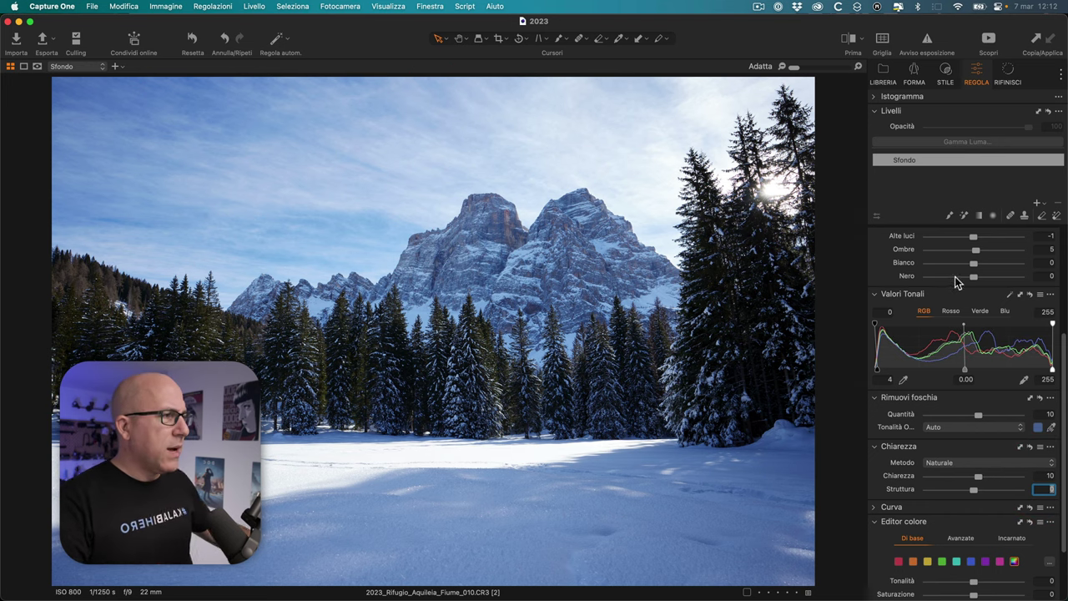
{"action": "scroll", "coordinate": [958, 284], "scroll_direction": "up", "scroll_amount": 5}
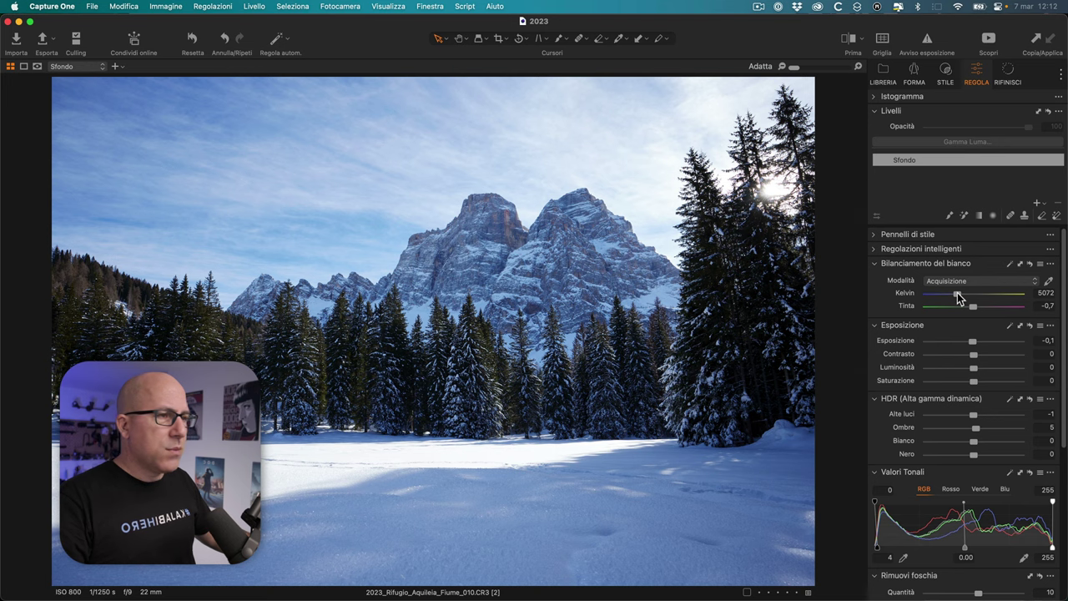
Step: Set white balance to 8897 K, contrast 14, brightness -10 and HDR blacks 35
{"action": "left_click_drag", "start_coordinate": [965, 297], "coordinate": [971, 297]}
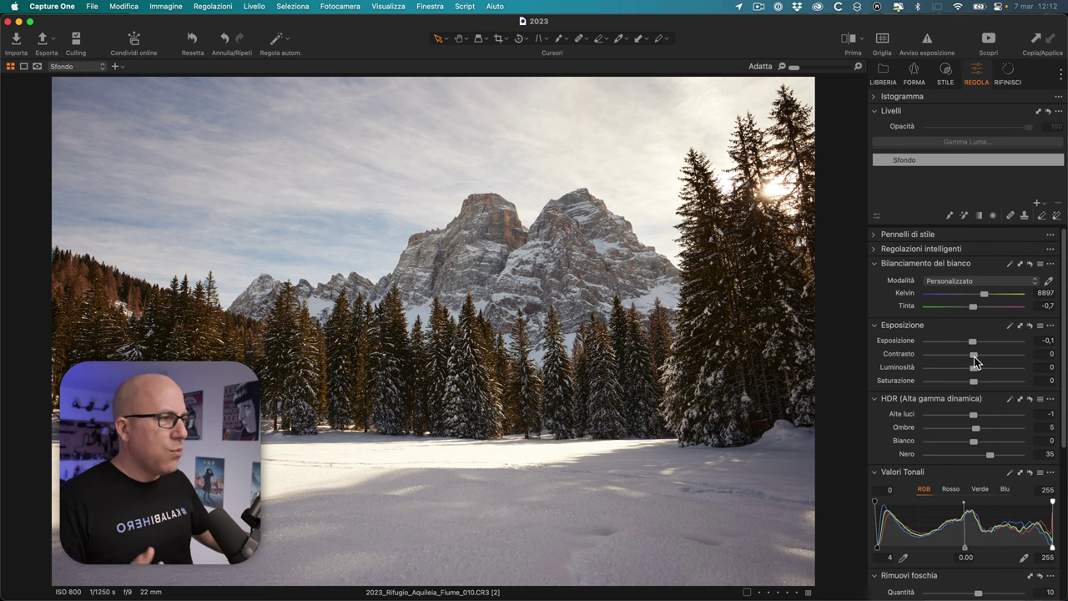
{"action": "mouse_move", "coordinate": [976, 353]}
{"action": "left_mouse_down"}
{"action": "mouse_move", "coordinate": [989, 353]}
{"action": "mouse_move", "coordinate": [964, 371]}
{"action": "left_mouse_up"}
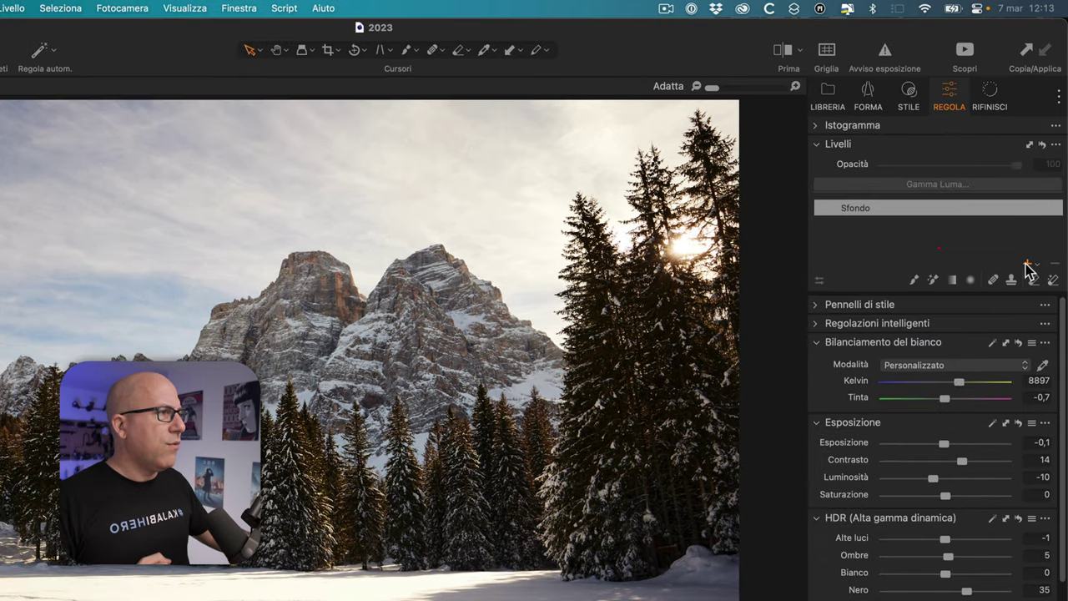
Step: Add a new adjustment layer named 'ZONE CHIARE'
{"action": "left_click", "coordinate": [1037, 204]}
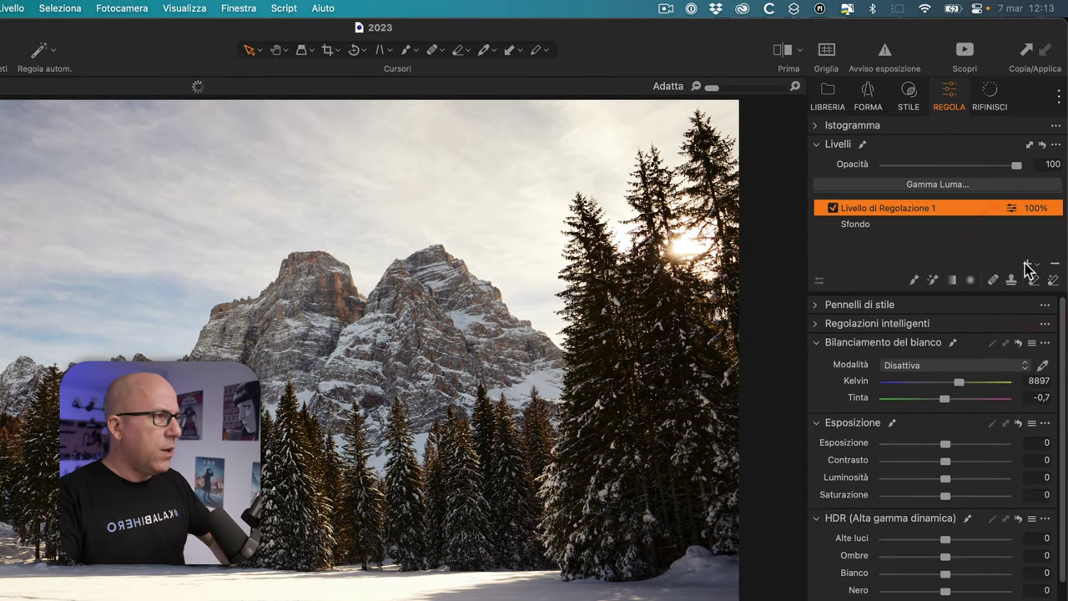
{"action": "type", "text": "ZONE CHIARE"}
{"action": "key", "text": "Return"}
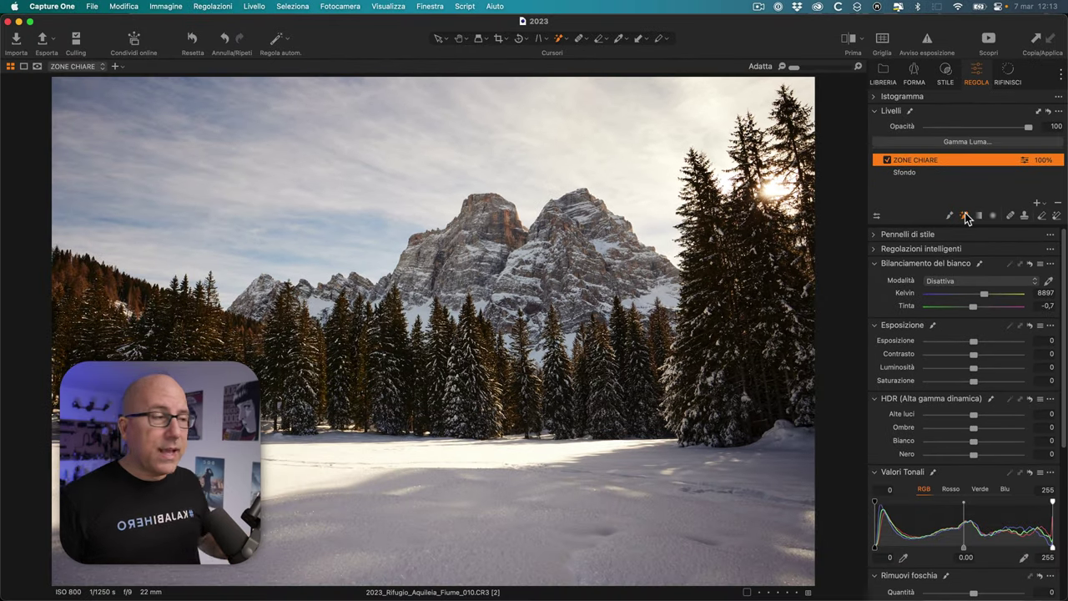
Step: Mask the sunlit foreground snow with the Magic Brush, with the mask overlay shown
{"action": "left_click", "coordinate": [966, 219]}
{"action": "right_click", "coordinate": [195, 431]}
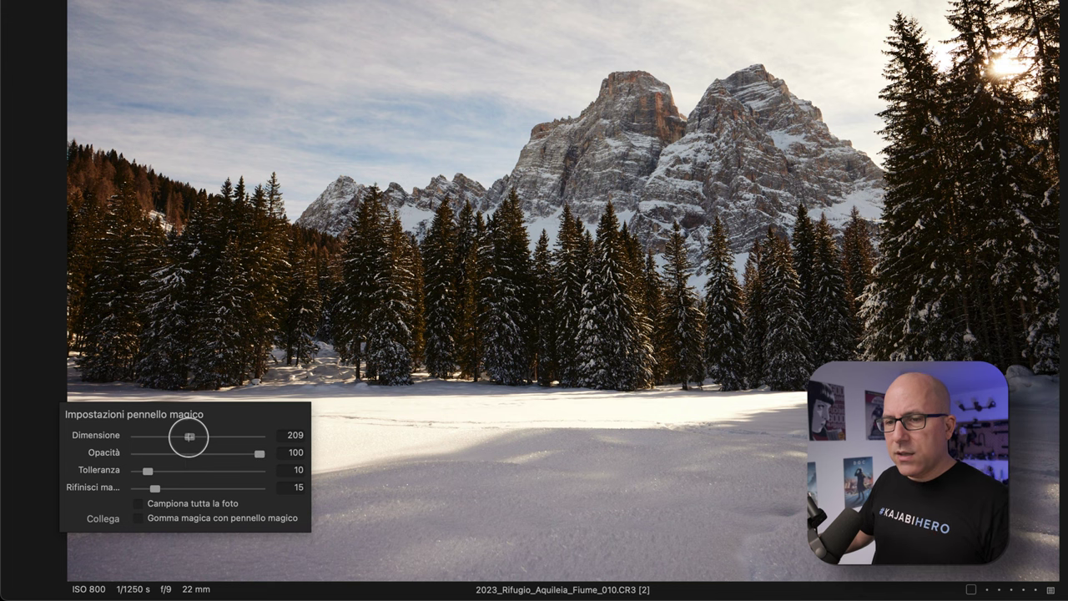
{"action": "left_click", "coordinate": [186, 436]}
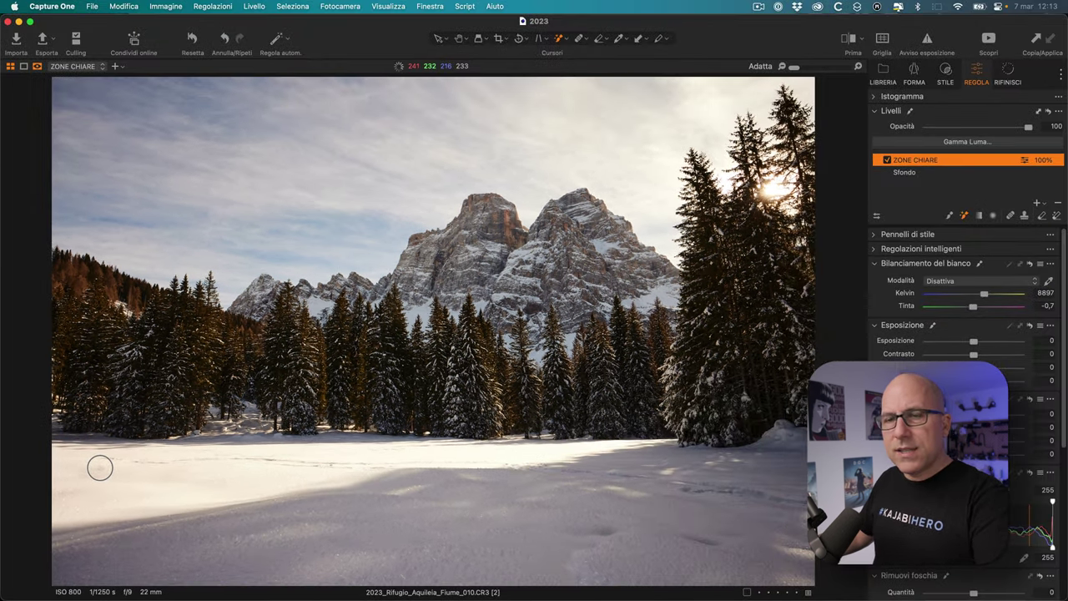
{"action": "key", "text": "m"}
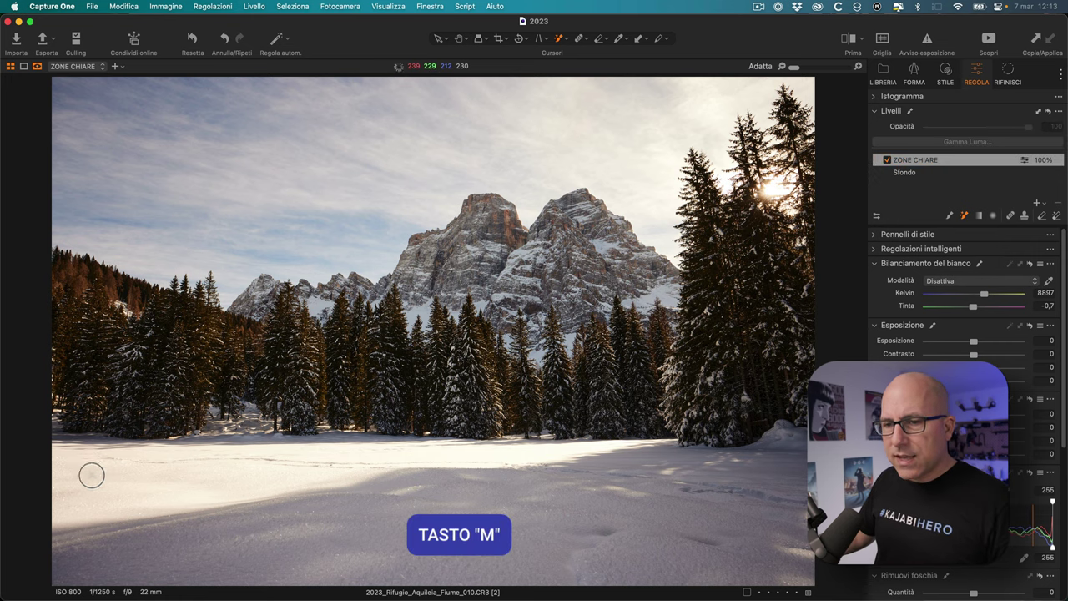
{"action": "left_click_drag", "start_coordinate": [86, 463], "coordinate": [328, 458]}
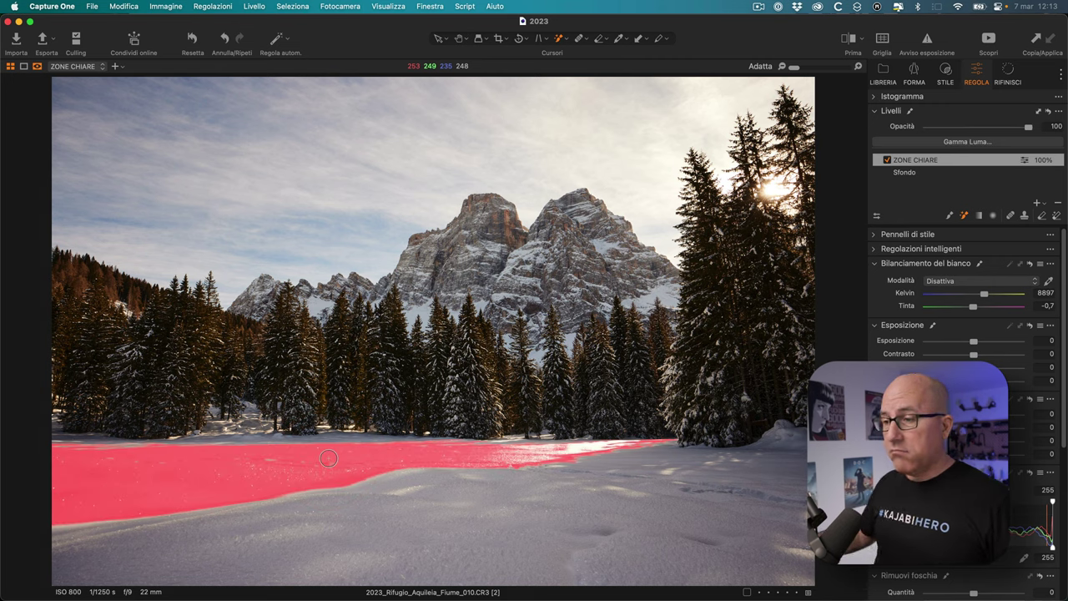
{"action": "right_click", "coordinate": [292, 464]}
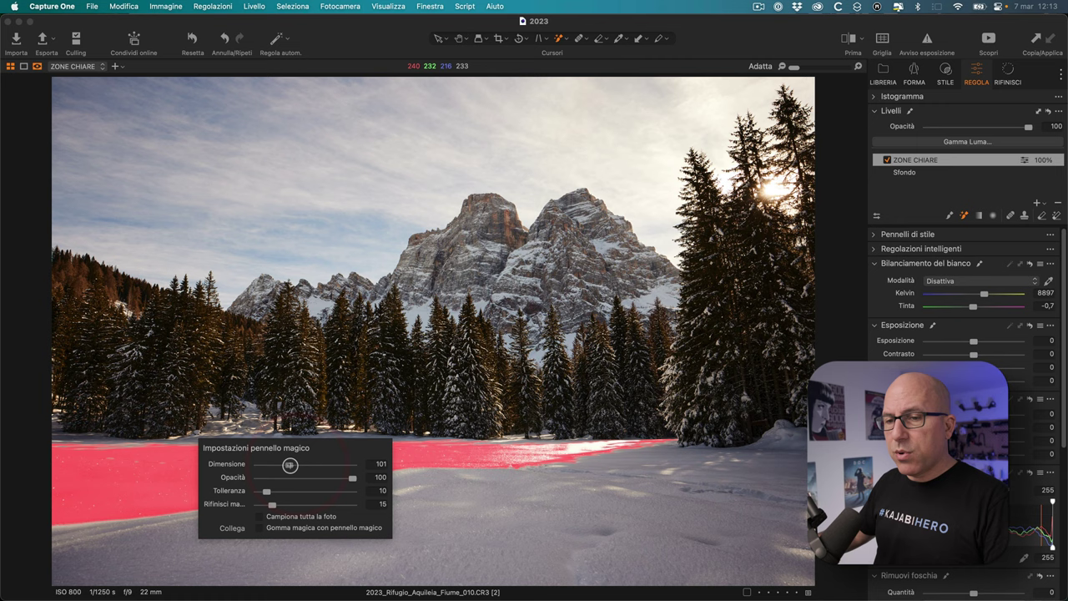
{"action": "key", "text": "Escape"}
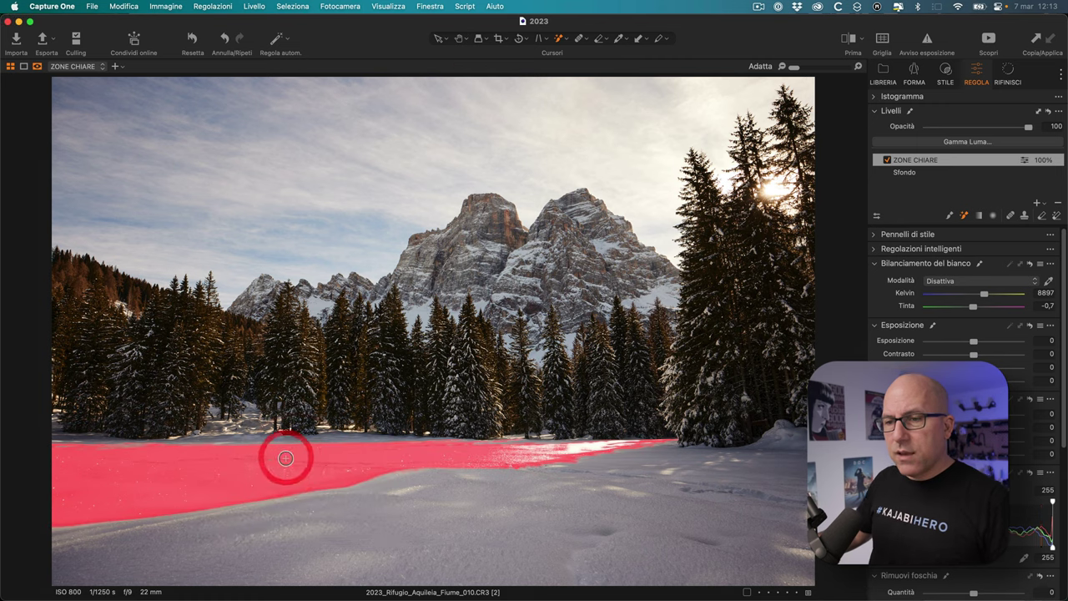
{"action": "left_click", "coordinate": [279, 459]}
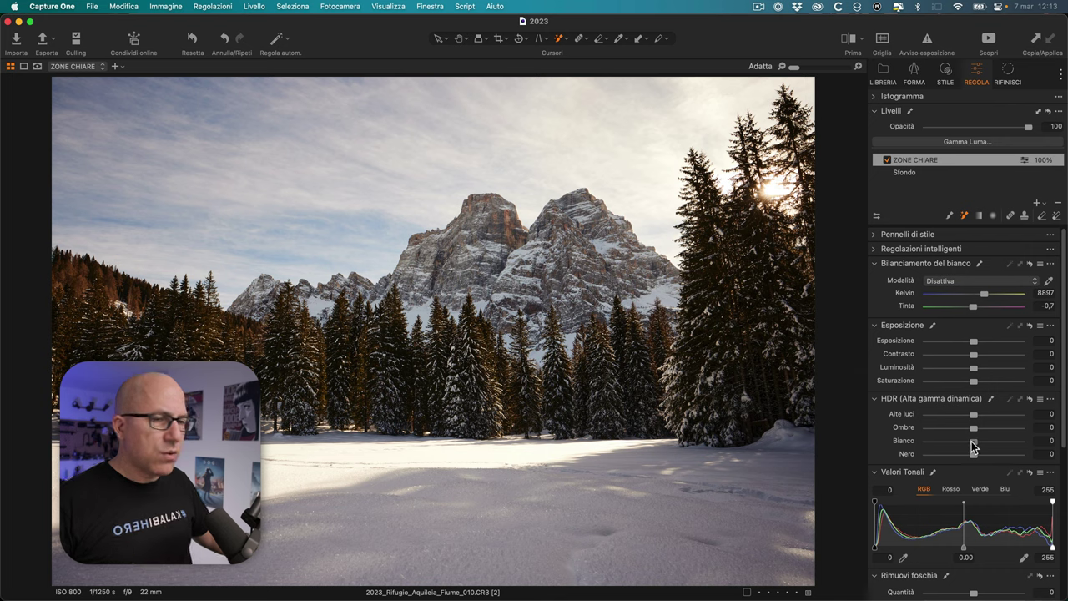
Step: On ZONE CHIARE, set HDR whites to -30 and highlights to -18
{"action": "mouse_move", "coordinate": [971, 445]}
{"action": "left_mouse_down"}
{"action": "mouse_move", "coordinate": [950, 447]}
{"action": "mouse_move", "coordinate": [965, 414]}
{"action": "mouse_move", "coordinate": [956, 439]}
{"action": "left_mouse_up"}
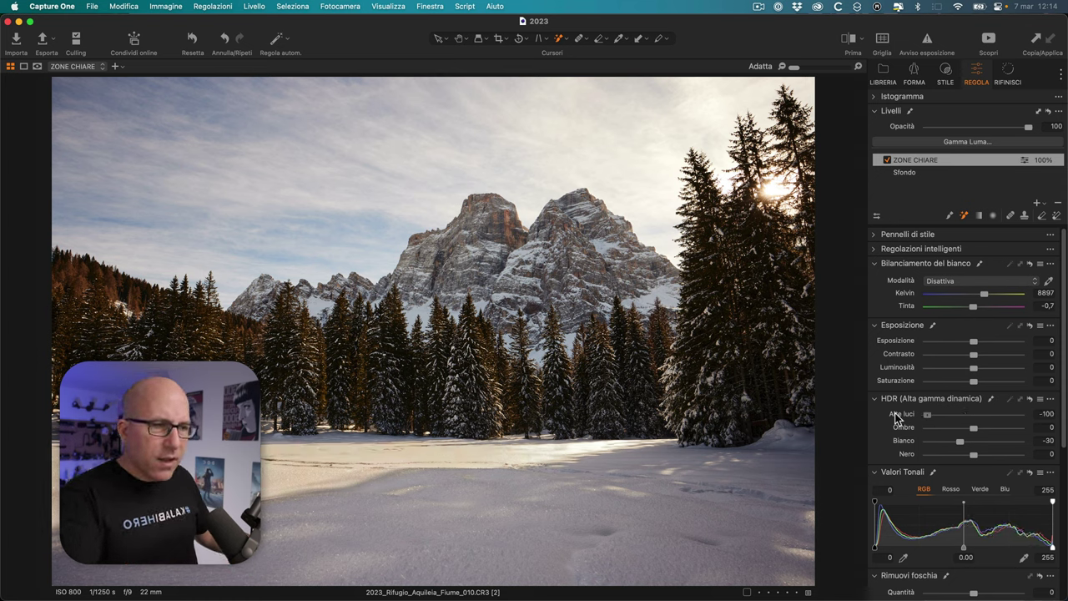
{"action": "left_click_drag", "start_coordinate": [926, 415], "coordinate": [970, 419]}
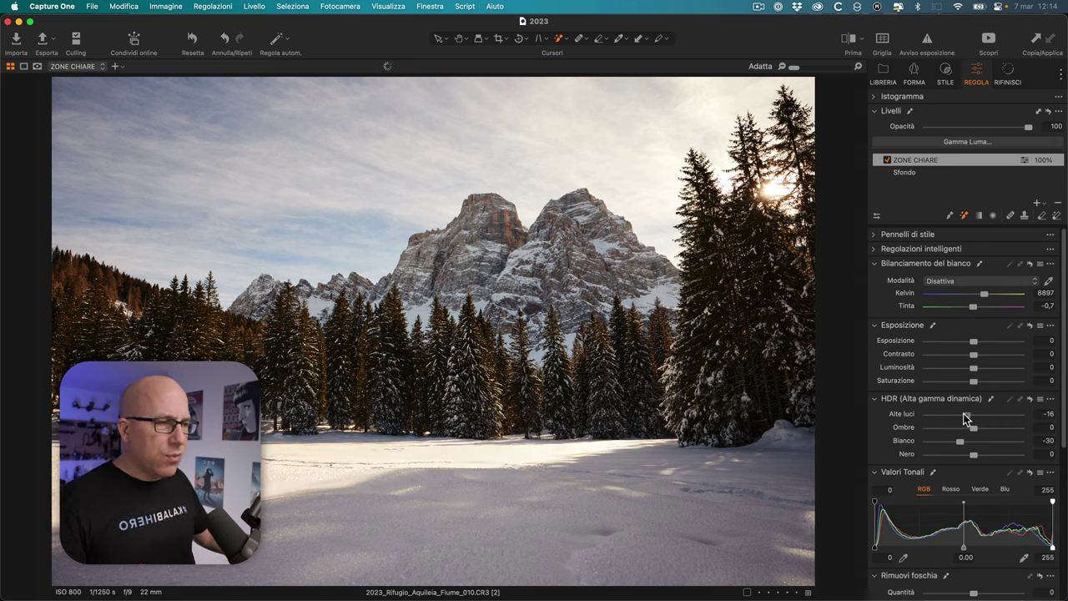
{"action": "left_click", "coordinate": [962, 413]}
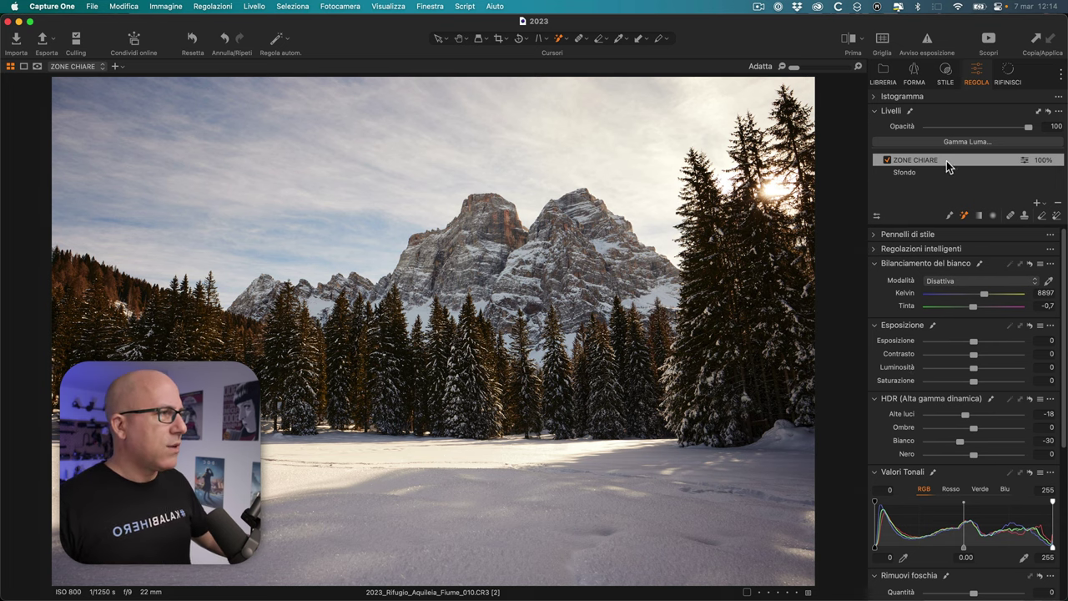
Step: Add another adjustment layer named 'CIELO'
{"action": "left_click", "coordinate": [1039, 204]}
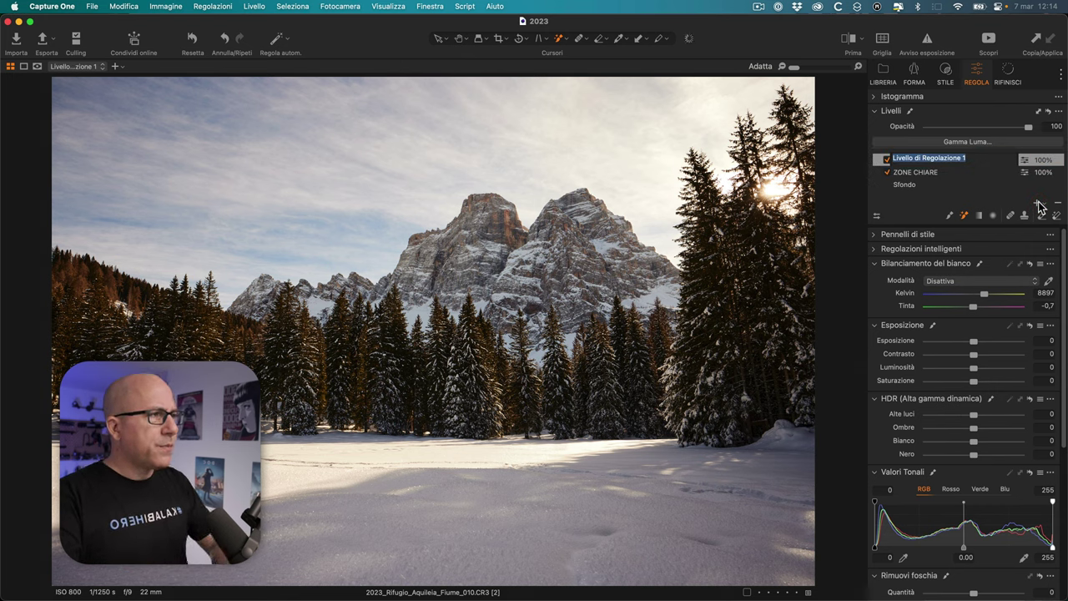
{"action": "type", "text": "Ci"}
{"action": "key", "text": "Return"}
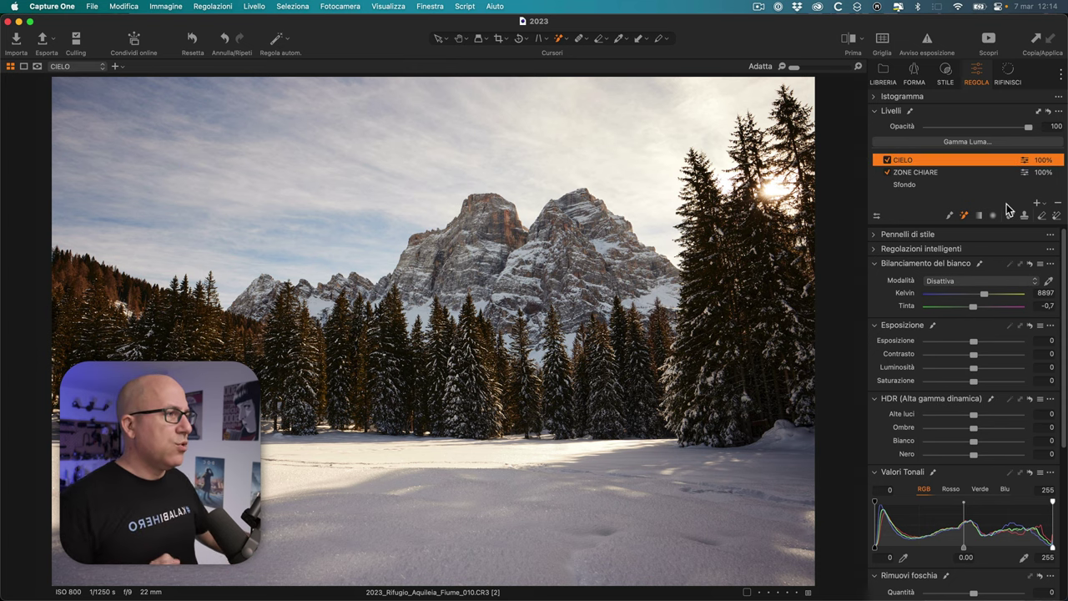
Step: Enlarge the Magic Brush size in its settings
{"action": "scroll", "coordinate": [993, 447], "scroll_direction": "down", "scroll_amount": 5}
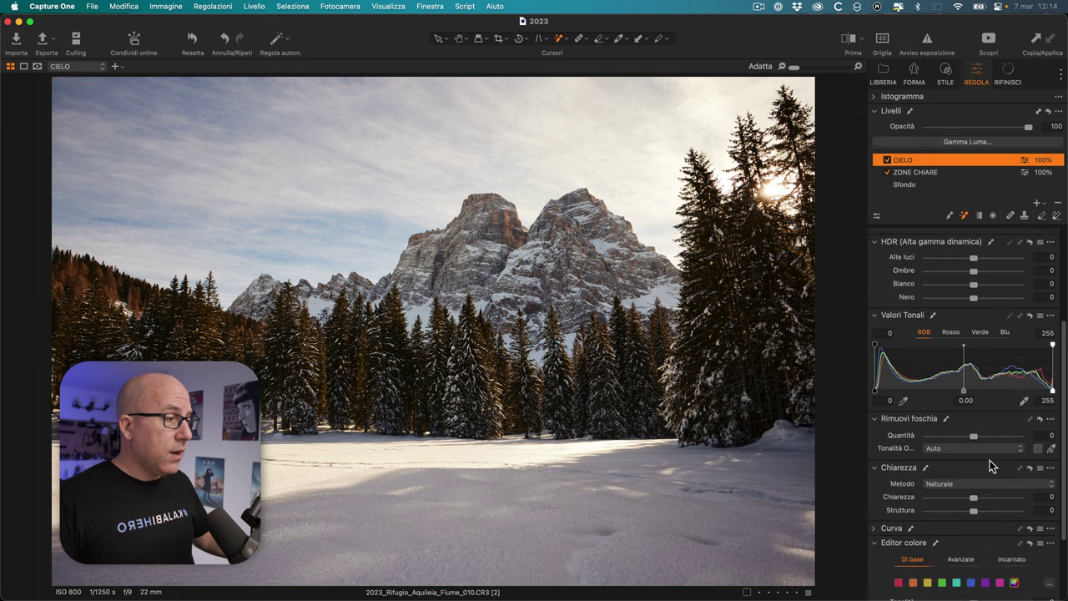
{"action": "scroll", "coordinate": [986, 458], "scroll_direction": "up", "scroll_amount": 5}
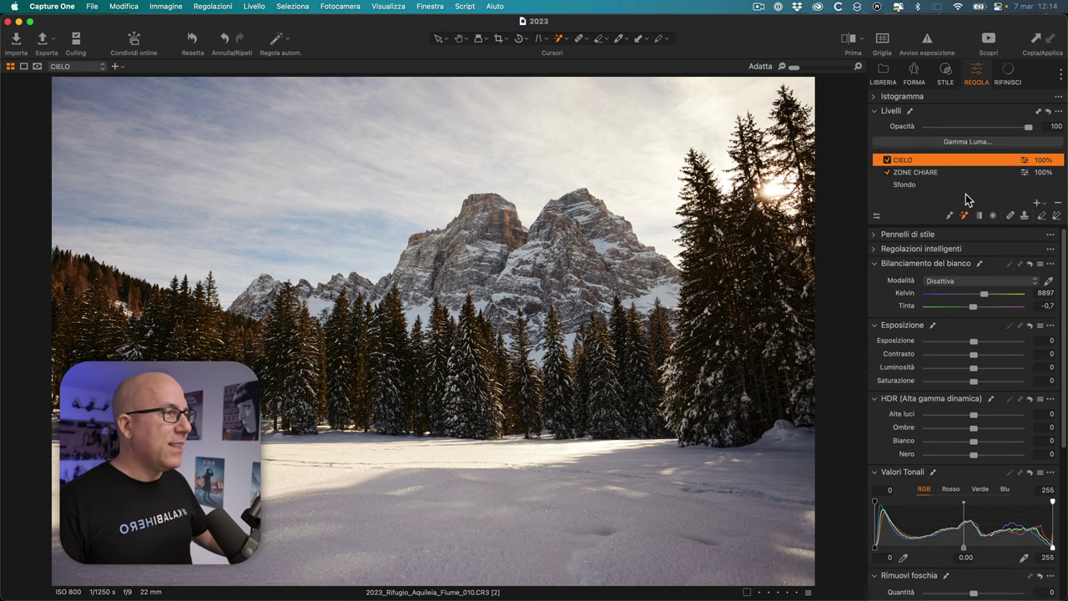
{"action": "right_click", "coordinate": [239, 163]}
{"action": "left_click_drag", "start_coordinate": [247, 164], "coordinate": [253, 165]}
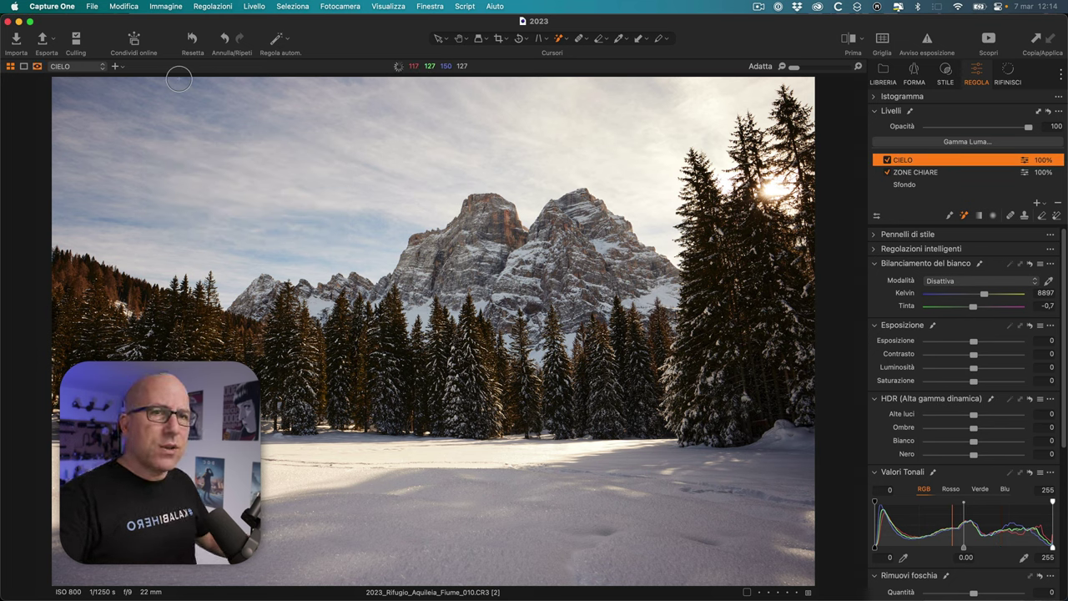
Step: Magic-brush the sky, small clouds, upper clouds and the cloud near the right trees
{"action": "mouse_move", "coordinate": [83, 96]}
{"action": "left_mouse_down"}
{"action": "mouse_move", "coordinate": [228, 254]}
{"action": "mouse_move", "coordinate": [462, 176]}
{"action": "mouse_move", "coordinate": [655, 209]}
{"action": "mouse_move", "coordinate": [685, 112]}
{"action": "mouse_move", "coordinate": [717, 96]}
{"action": "mouse_move", "coordinate": [132, 98]}
{"action": "mouse_move", "coordinate": [116, 115]}
{"action": "mouse_move", "coordinate": [391, 161]}
{"action": "left_mouse_up"}
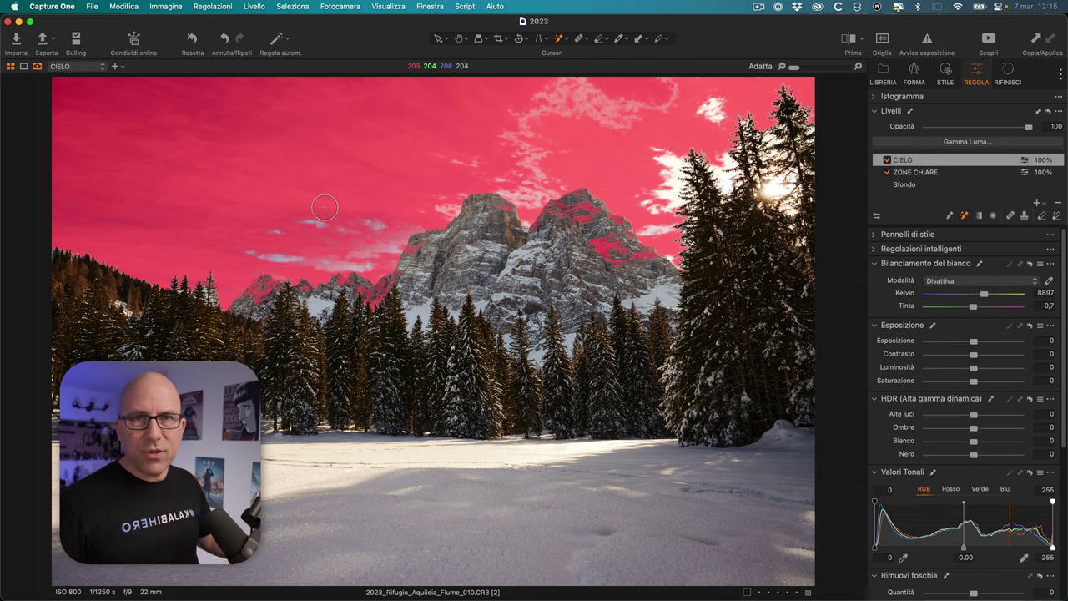
{"action": "left_click_drag", "start_coordinate": [324, 207], "coordinate": [397, 196]}
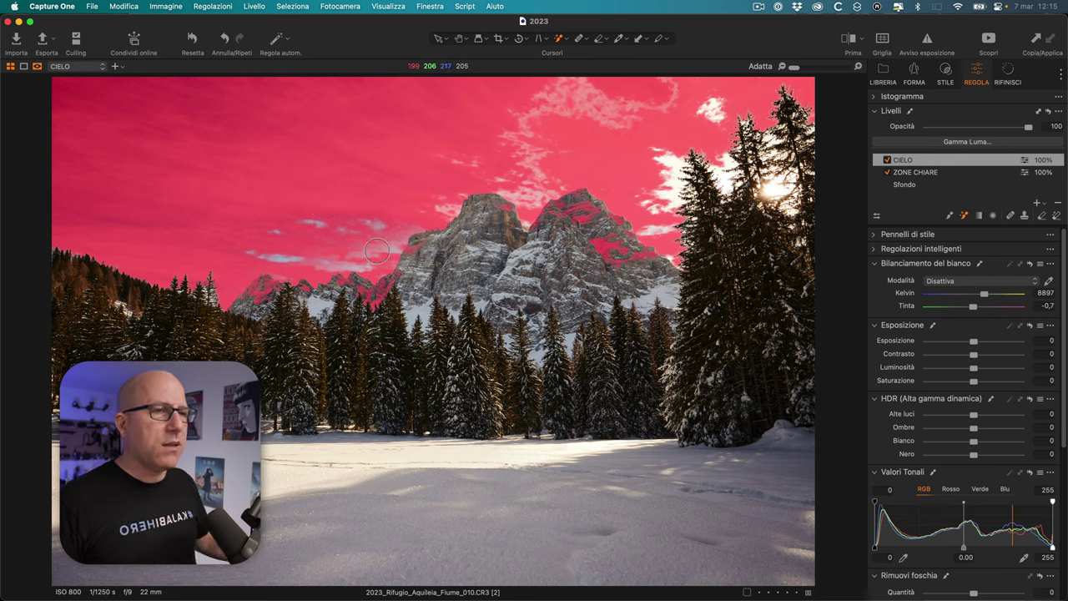
{"action": "left_click_drag", "start_coordinate": [525, 163], "coordinate": [659, 151]}
{"action": "left_click_drag", "start_coordinate": [650, 194], "coordinate": [653, 227]}
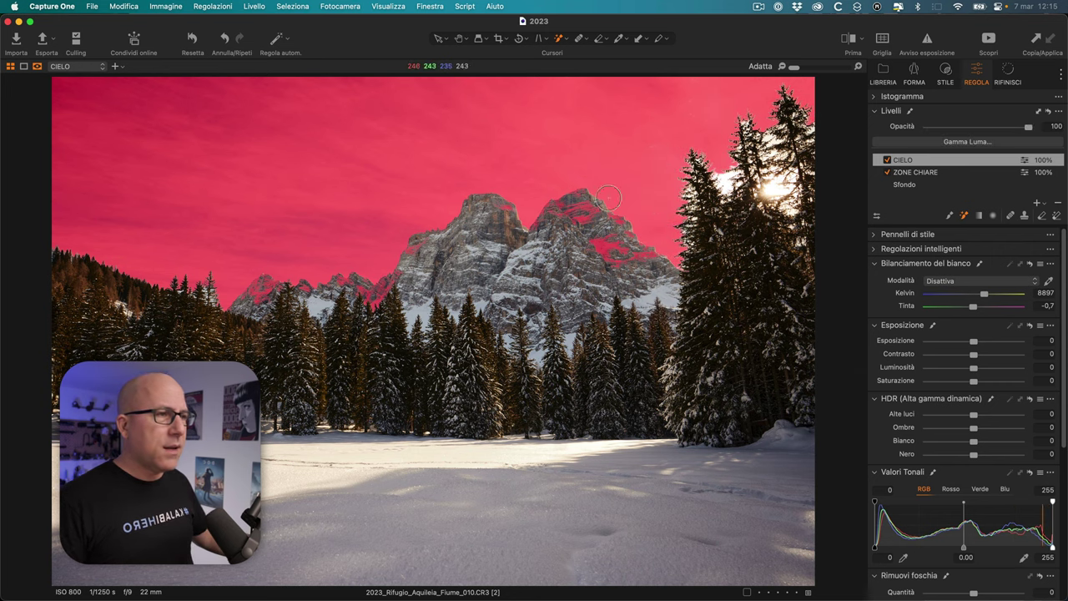
{"action": "scroll", "coordinate": [625, 242], "scroll_direction": "up", "scroll_amount": 3}
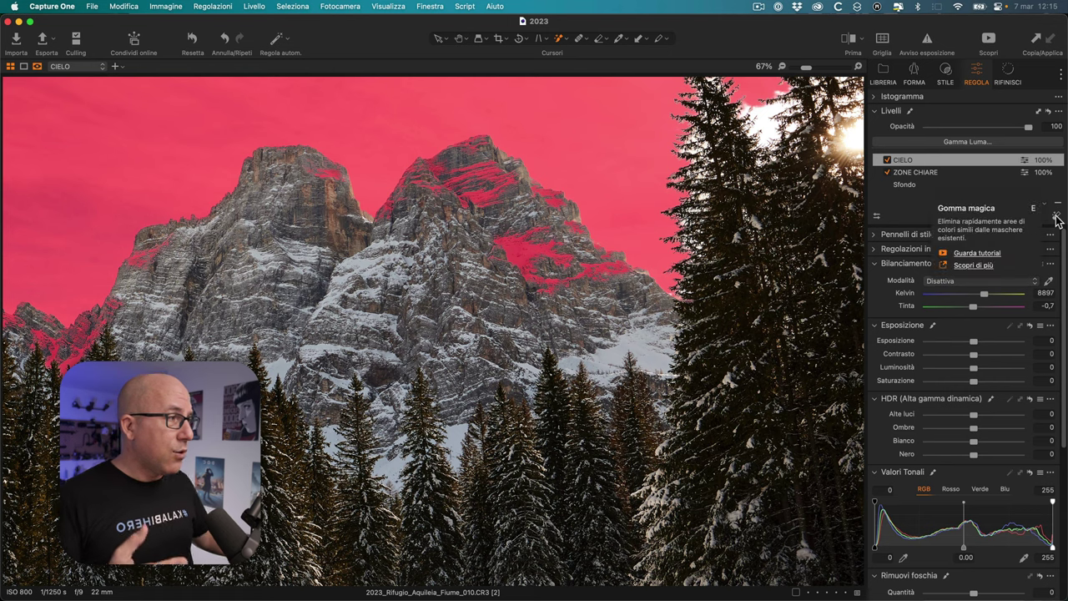
Step: With a size-187 Magic Eraser, erase the mask from the central mountain peaks
{"action": "left_click", "coordinate": [1055, 217]}
{"action": "right_click", "coordinate": [417, 284]}
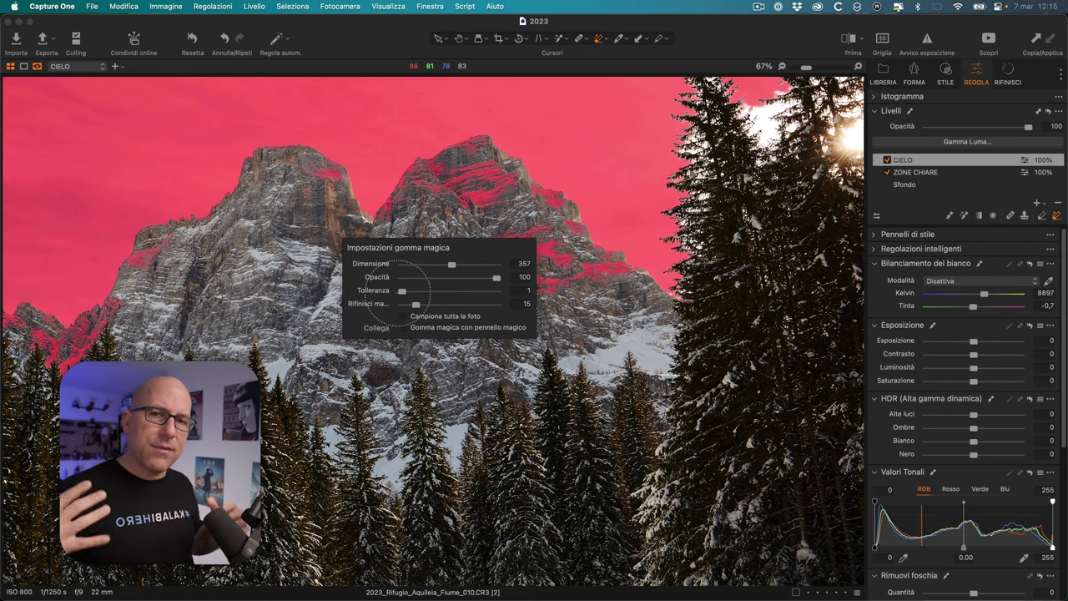
{"action": "left_click_drag", "start_coordinate": [452, 264], "coordinate": [441, 263]}
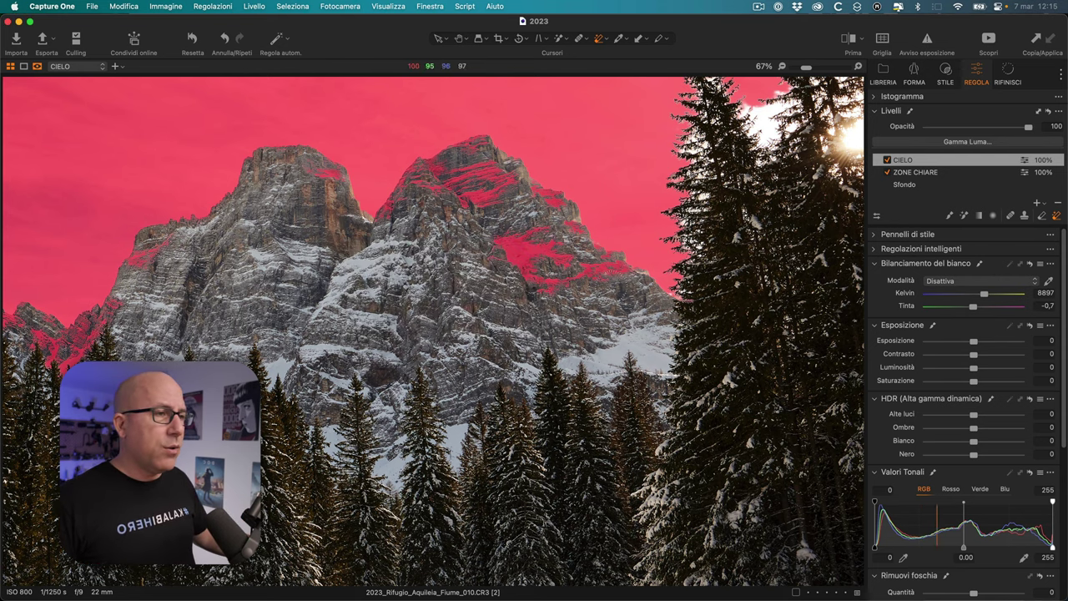
{"action": "key", "text": "super+0"}
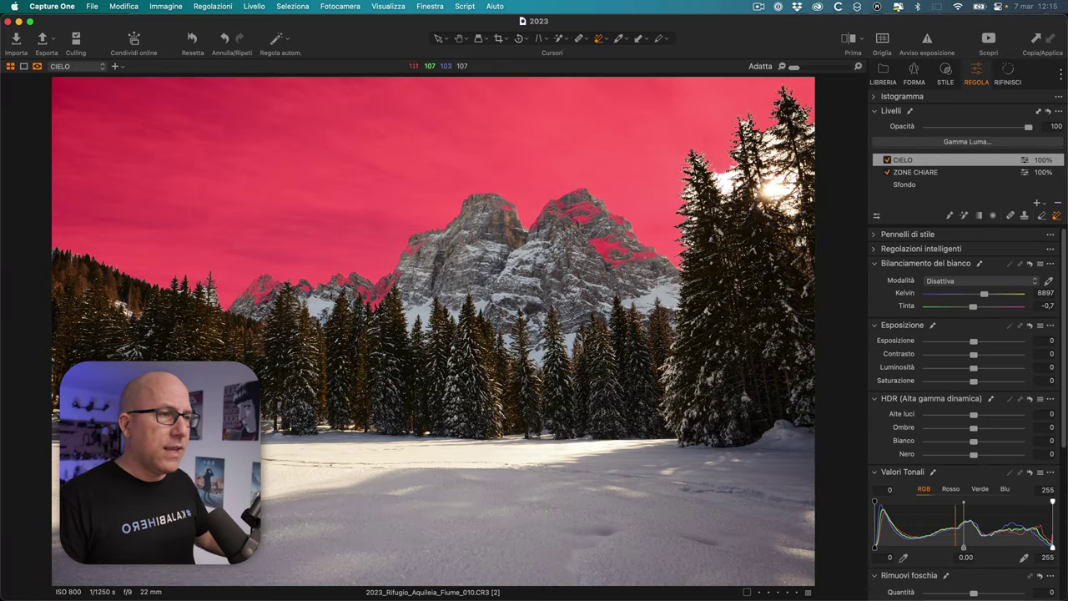
{"action": "left_click", "coordinate": [577, 219]}
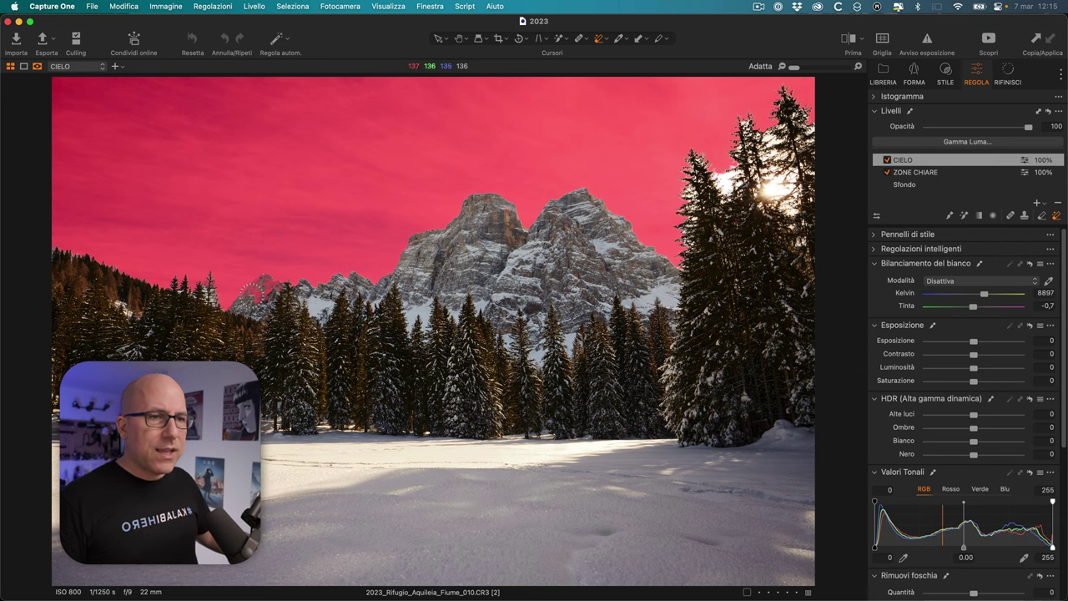
Step: Enlarge the eraser and check the mask edges at 100% zoom
{"action": "right_click", "coordinate": [259, 288]}
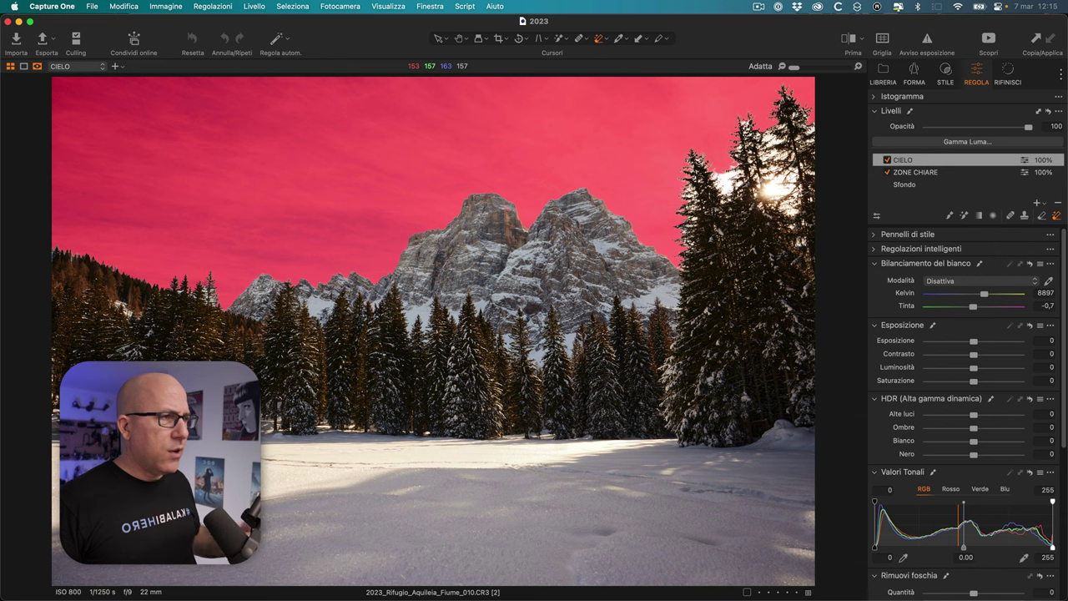
{"action": "key", "text": "super+alt+0"}
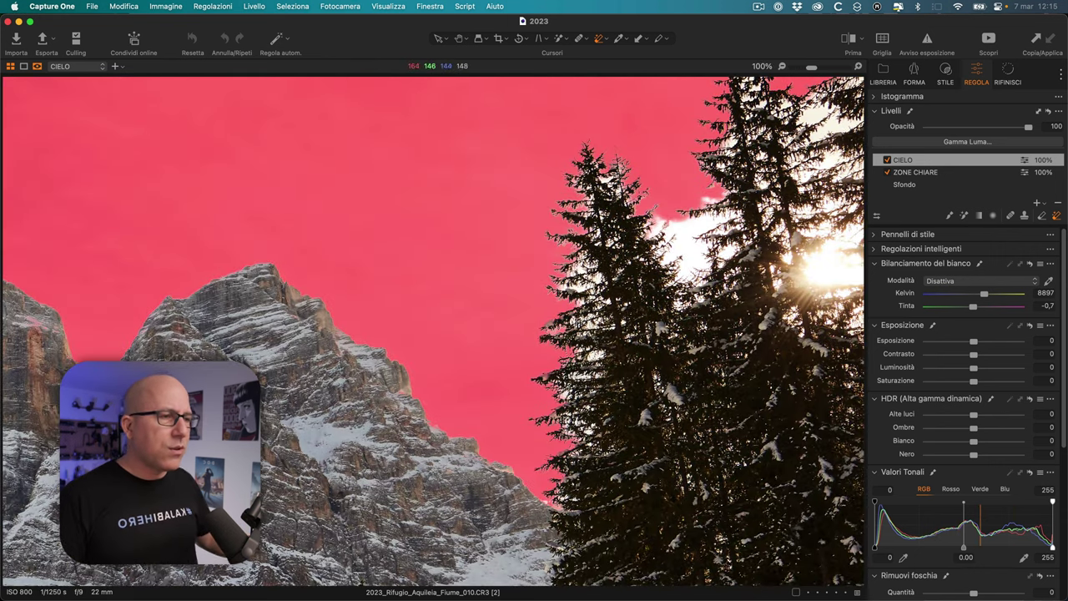
{"action": "key", "text": "super+0"}
{"action": "scroll", "coordinate": [474, 218], "scroll_direction": "up", "scroll_amount": 2}
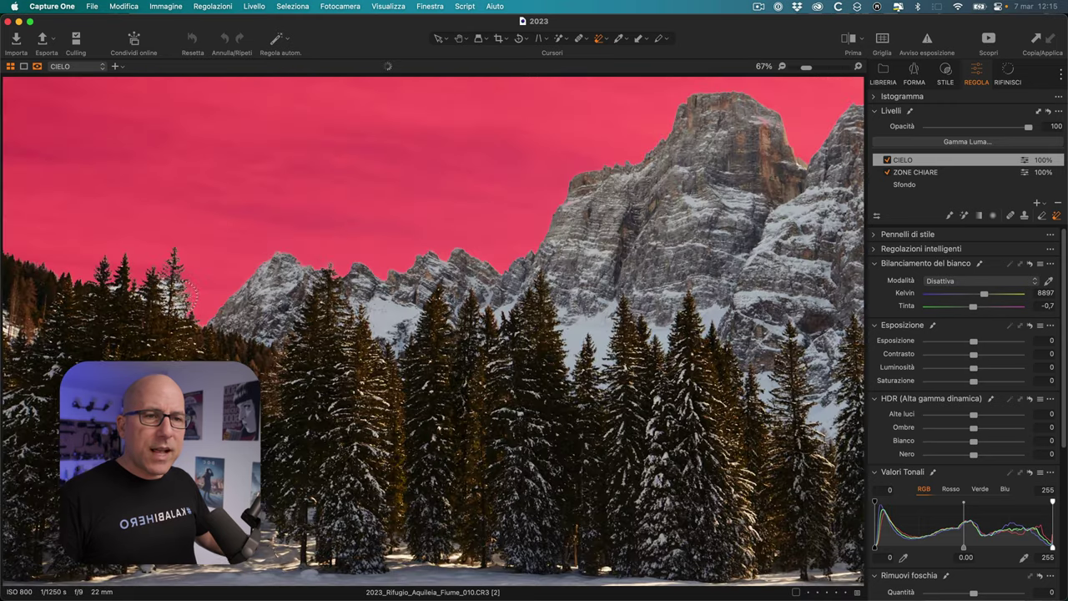
{"action": "scroll", "coordinate": [474, 218], "scroll_direction": "up", "scroll_amount": 2}
{"action": "scroll", "coordinate": [474, 218], "scroll_direction": "up", "scroll_amount": 2}
{"action": "scroll", "coordinate": [132, 311], "scroll_direction": "down", "scroll_amount": 2}
{"action": "scroll", "coordinate": [308, 278], "scroll_direction": "down", "scroll_amount": 2}
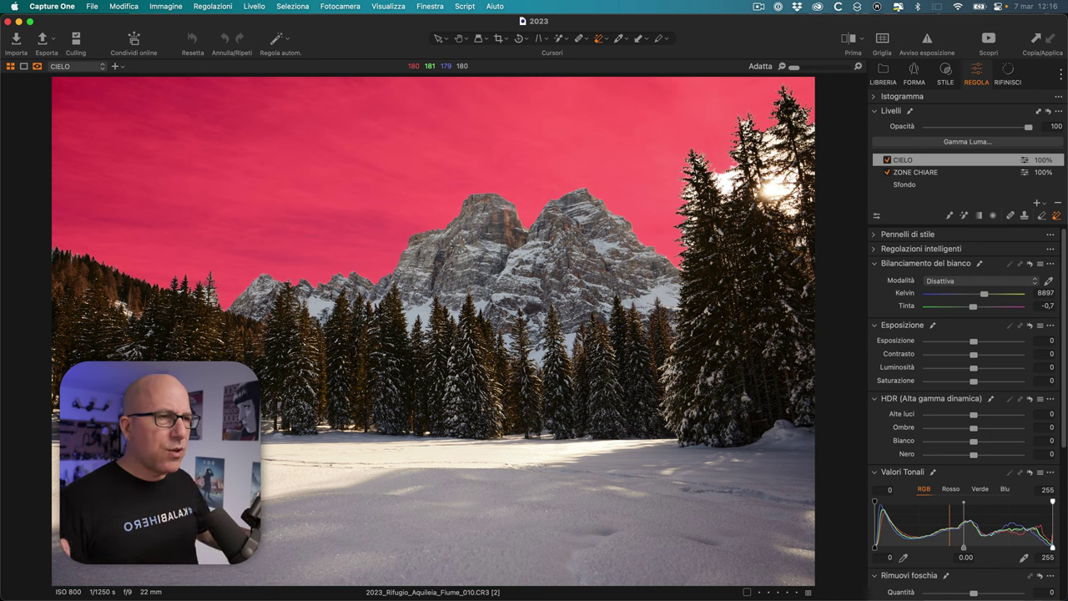
Step: Apply Rifinisci Maschera with radius 300 to the CIELO mask, then hide the overlay
{"action": "left_click", "coordinate": [964, 216]}
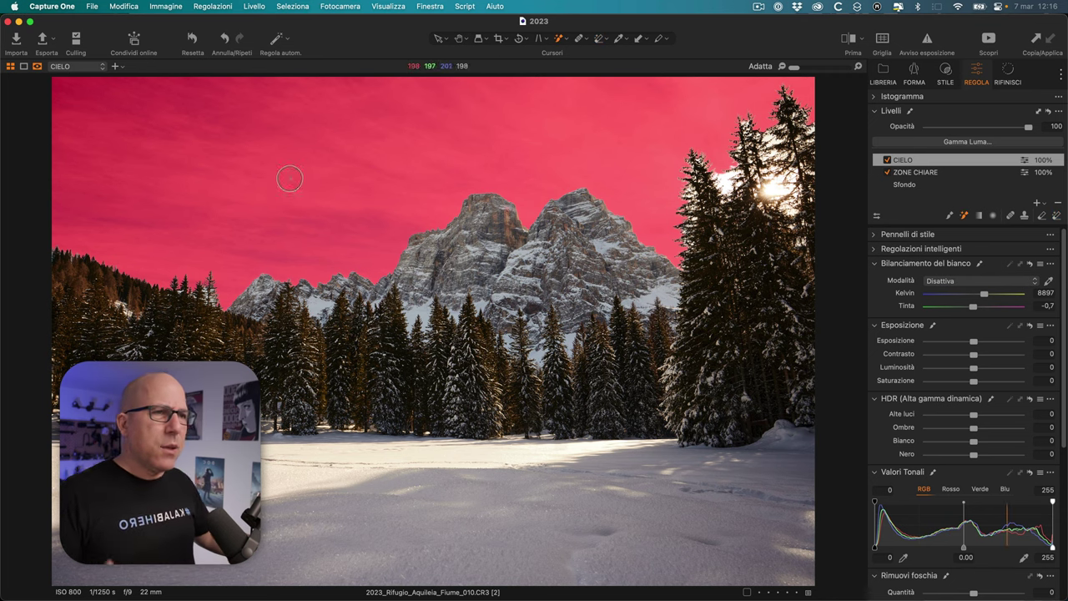
{"action": "right_click", "coordinate": [288, 176]}
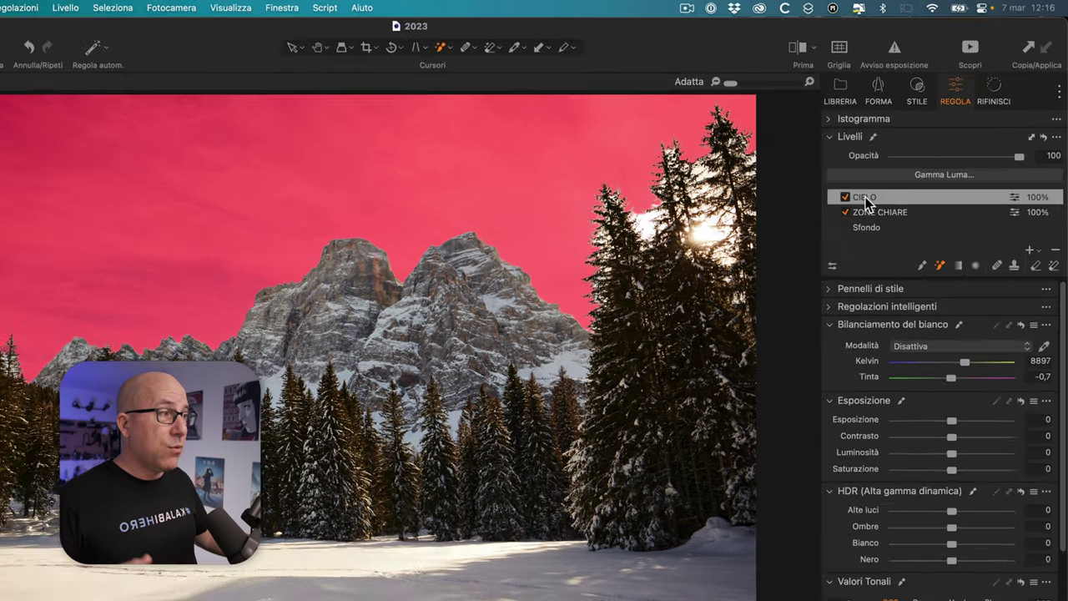
{"action": "right_click", "coordinate": [904, 161]}
{"action": "left_click", "coordinate": [751, 298]}
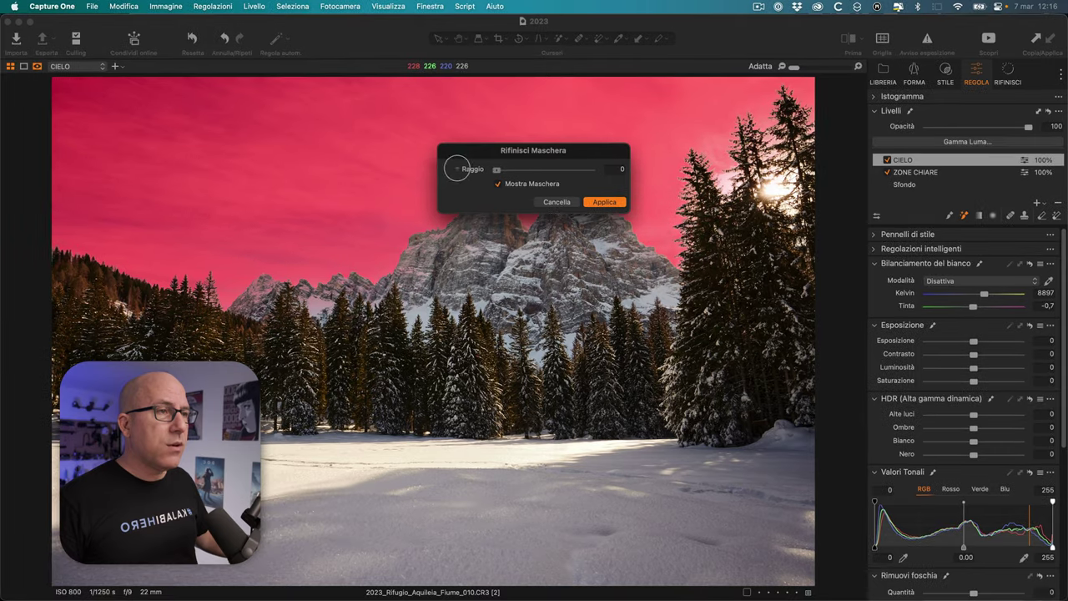
{"action": "left_click_drag", "start_coordinate": [496, 169], "coordinate": [591, 170]}
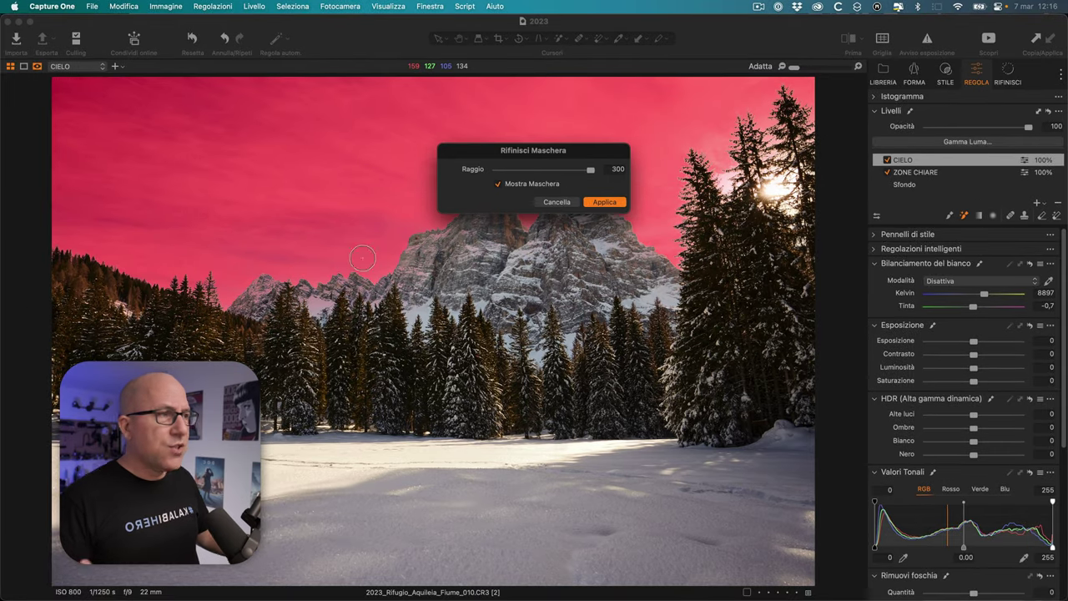
{"action": "left_click", "coordinate": [602, 202]}
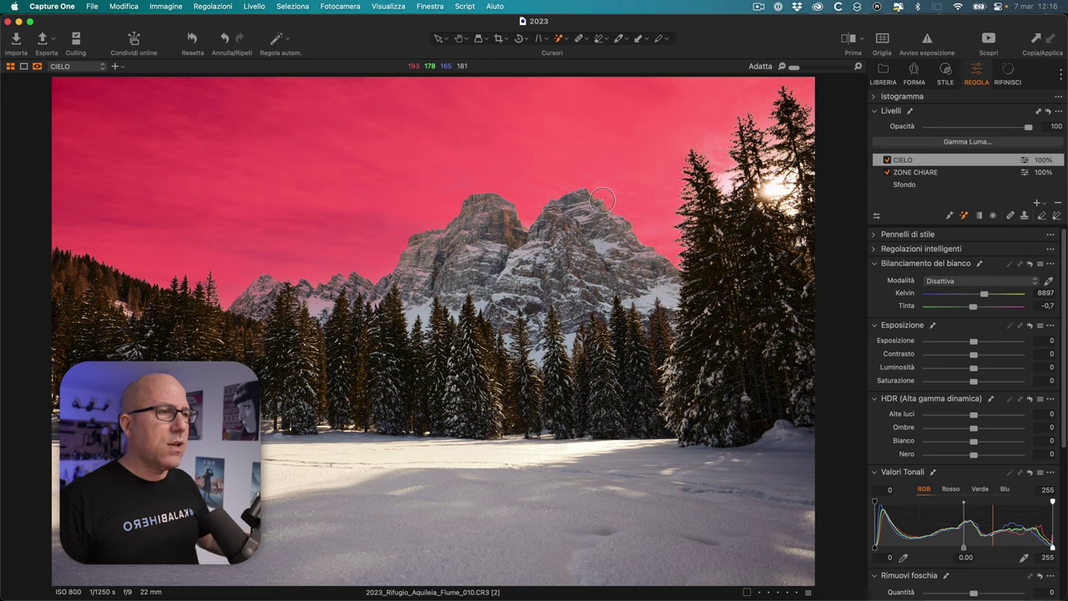
{"action": "key", "text": "m"}
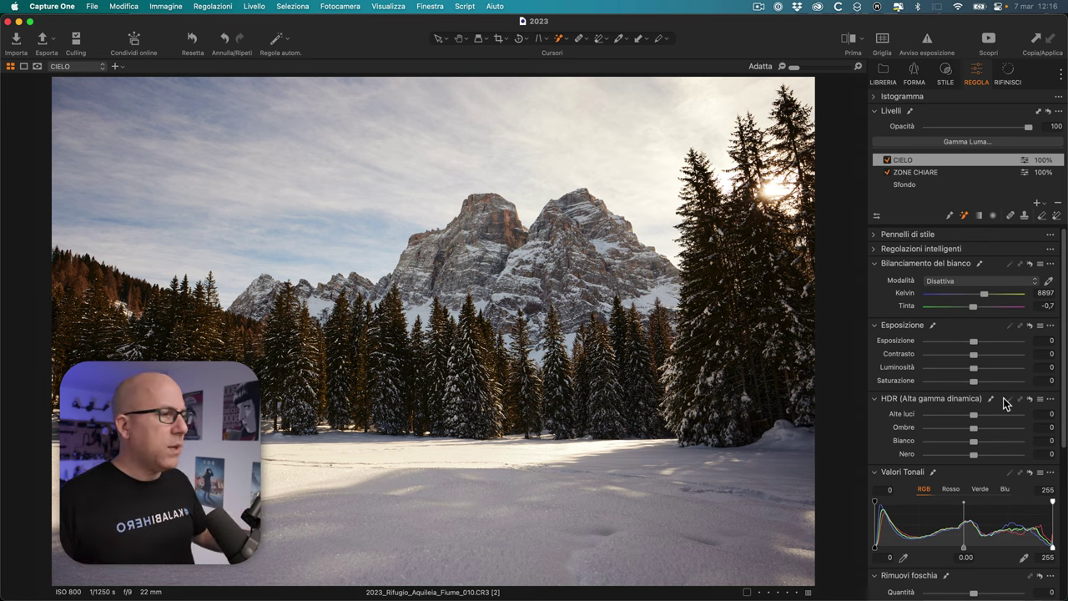
Step: Raise the sky's haze removal to 46 and clarity to 49
{"action": "scroll", "coordinate": [1006, 404], "scroll_direction": "down", "scroll_amount": 3}
{"action": "scroll", "coordinate": [1006, 407], "scroll_direction": "down", "scroll_amount": 3}
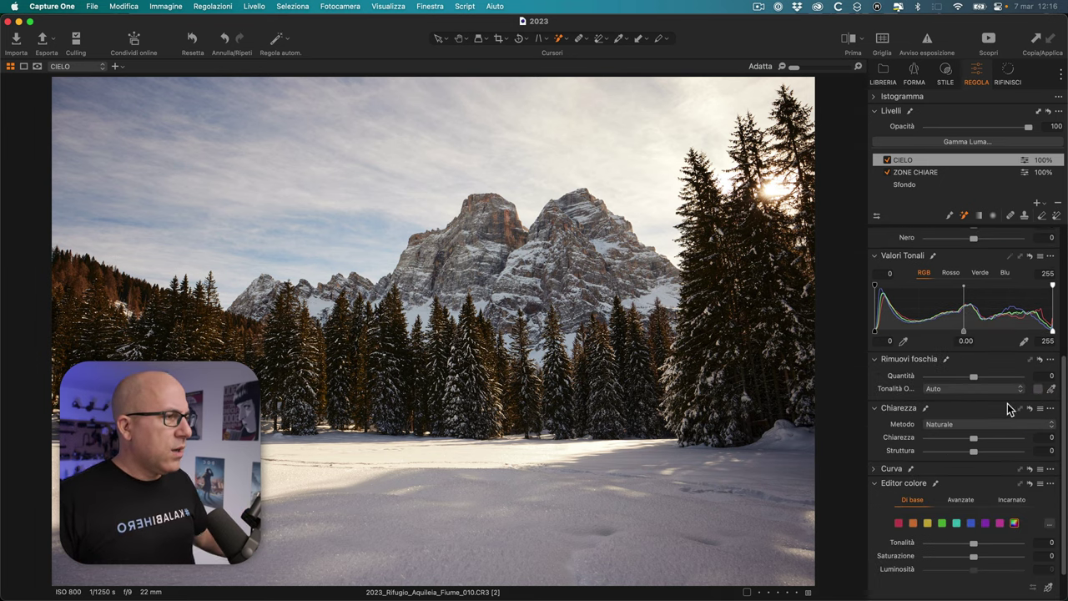
{"action": "left_click_drag", "start_coordinate": [976, 379], "coordinate": [995, 380]}
{"action": "left_click_drag", "start_coordinate": [975, 440], "coordinate": [996, 440]}
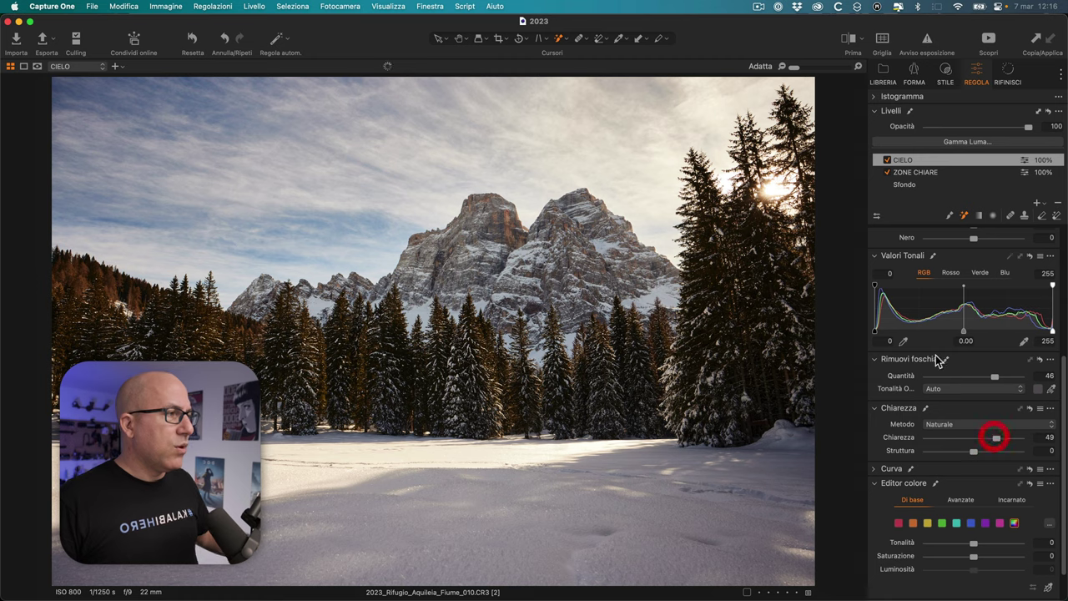
Step: Set sky brightness -13, contrast 19 and darken Levels midtones to -0.39
{"action": "scroll", "coordinate": [941, 351], "scroll_direction": "up", "scroll_amount": 5}
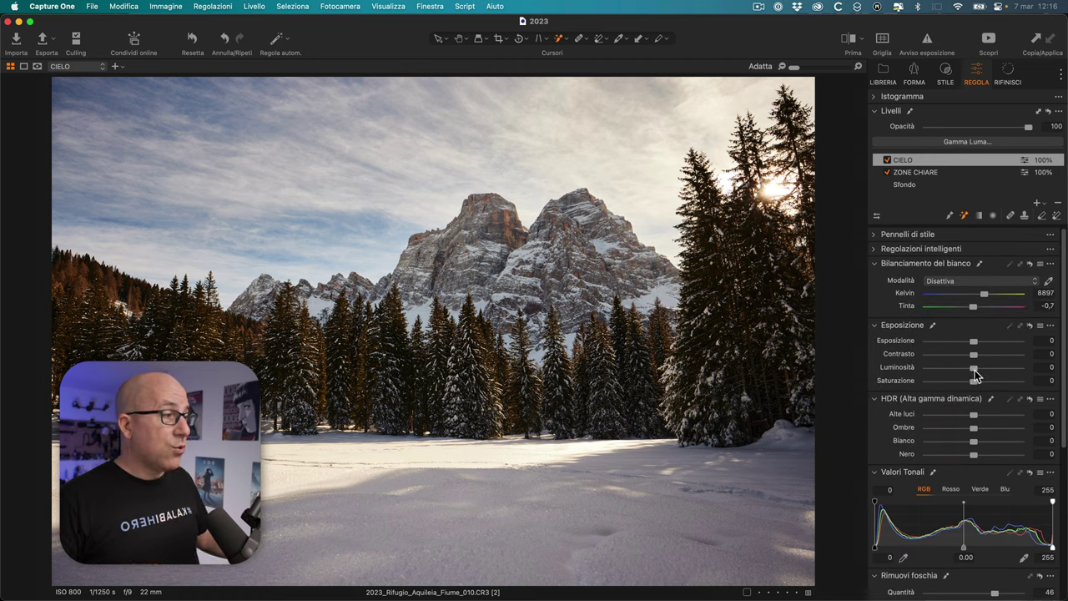
{"action": "left_click_drag", "start_coordinate": [974, 373], "coordinate": [962, 367]}
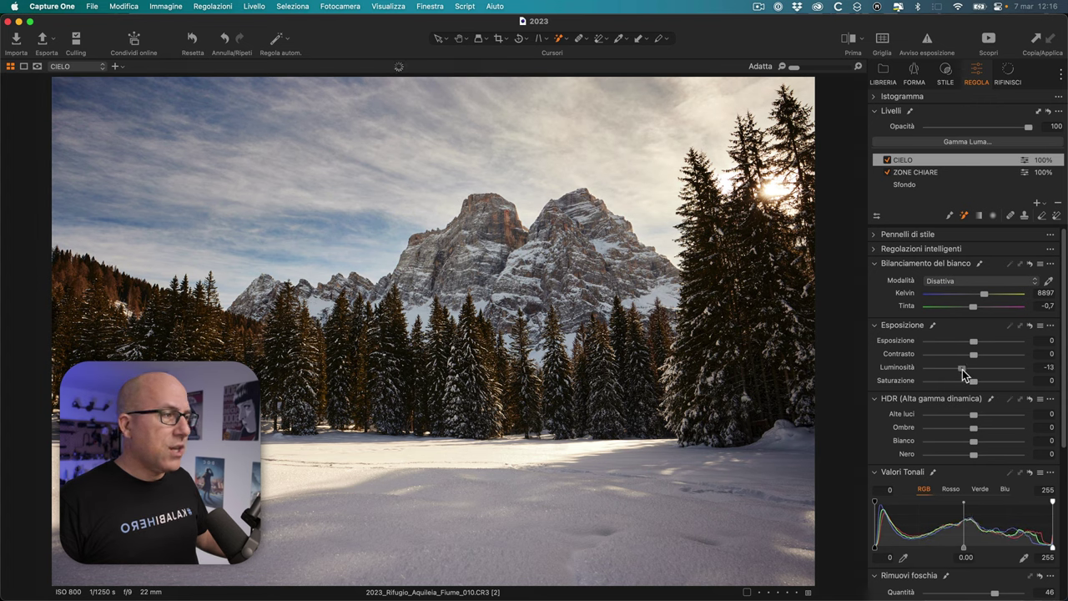
{"action": "left_click", "coordinate": [988, 351]}
{"action": "scroll", "coordinate": [935, 557], "scroll_direction": "down", "scroll_amount": 1}
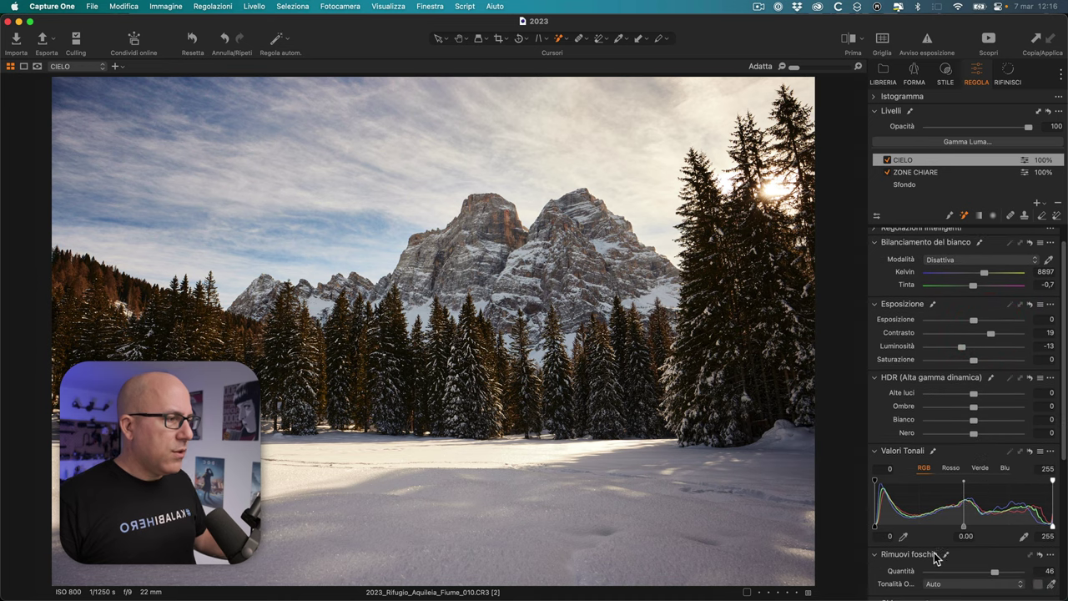
{"action": "left_click_drag", "start_coordinate": [977, 522], "coordinate": [1011, 519]}
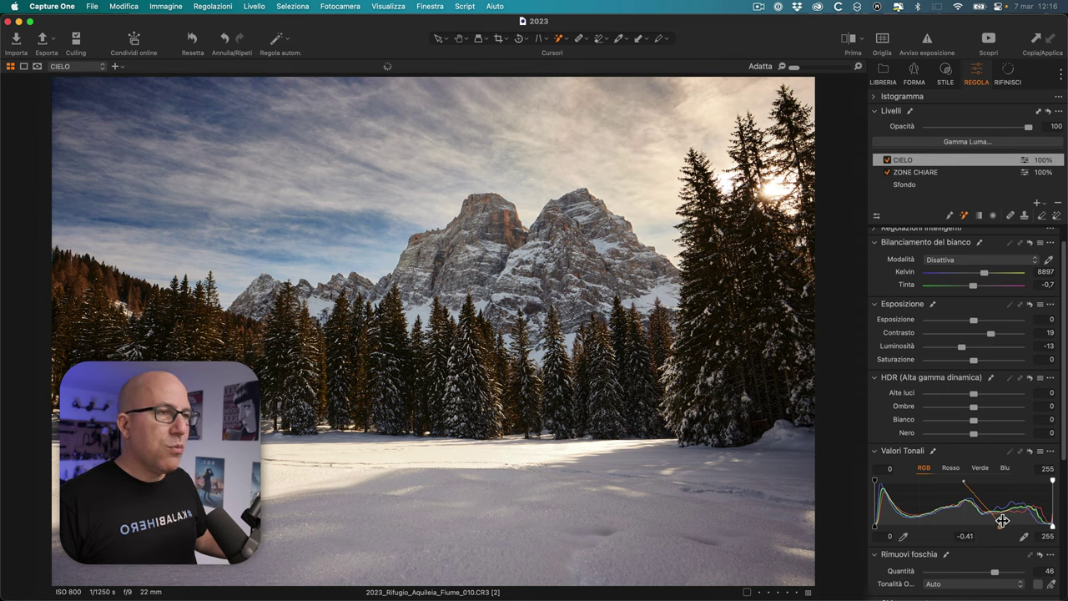
{"action": "left_click", "coordinate": [1001, 521]}
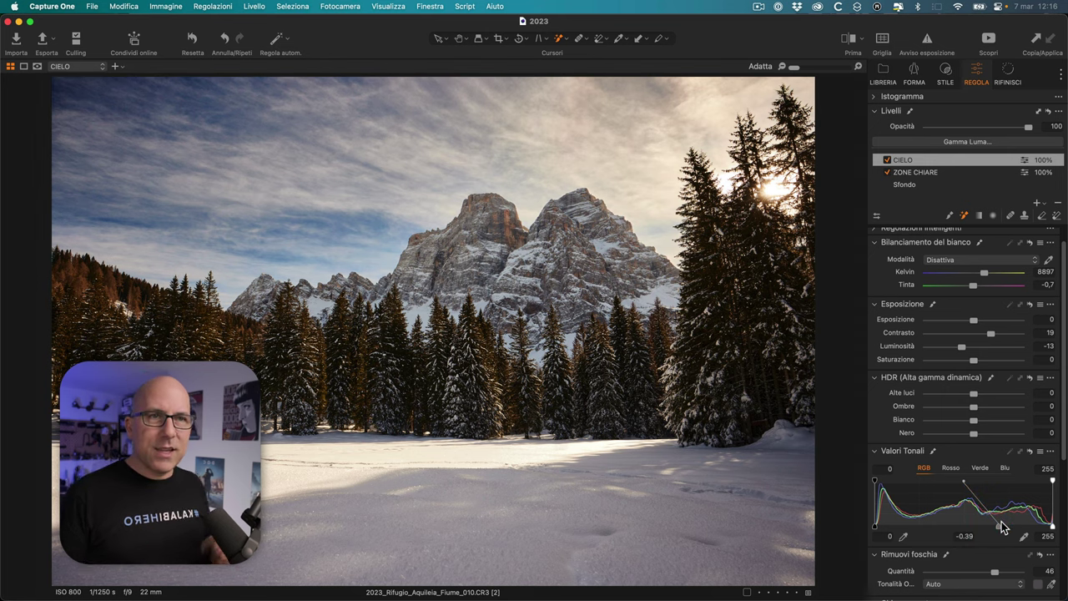
Step: Toggle the CIELO layer off and on to compare the sky
{"action": "left_click", "coordinate": [886, 160]}
{"action": "left_click", "coordinate": [886, 160]}
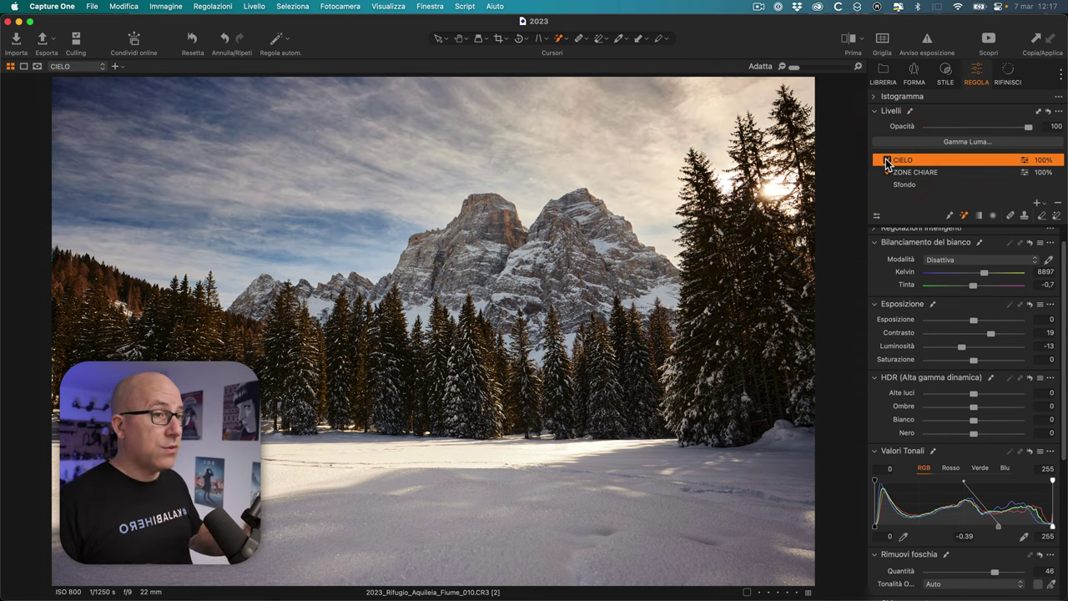
{"action": "scroll", "coordinate": [997, 399], "scroll_direction": "down", "scroll_amount": 5}
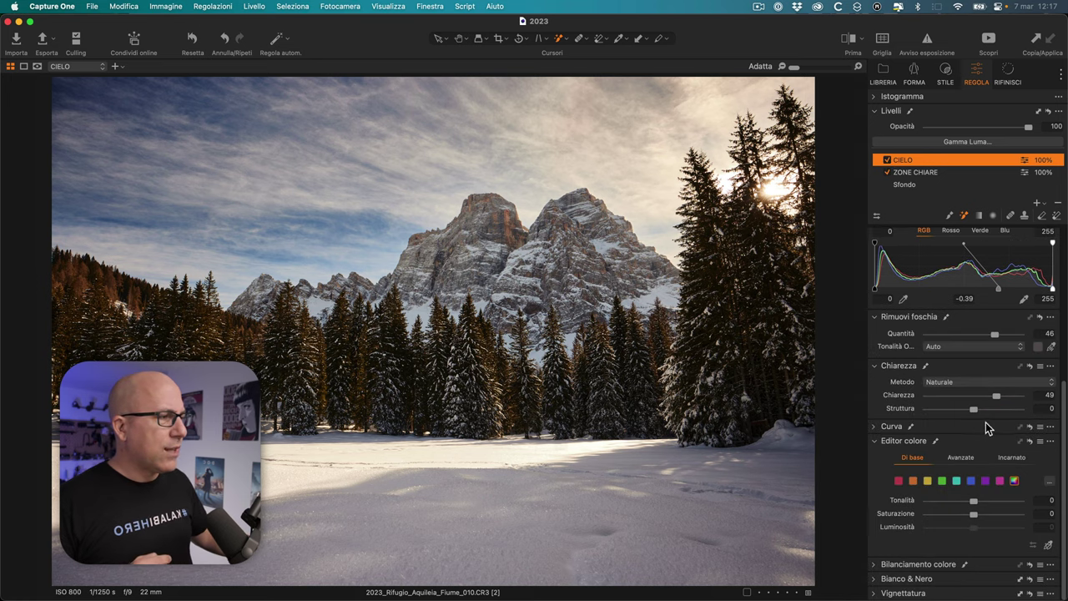
Step: Expand and collapse Color Balance, then switch the Color Editor to Advanced
{"action": "left_click", "coordinate": [880, 564]}
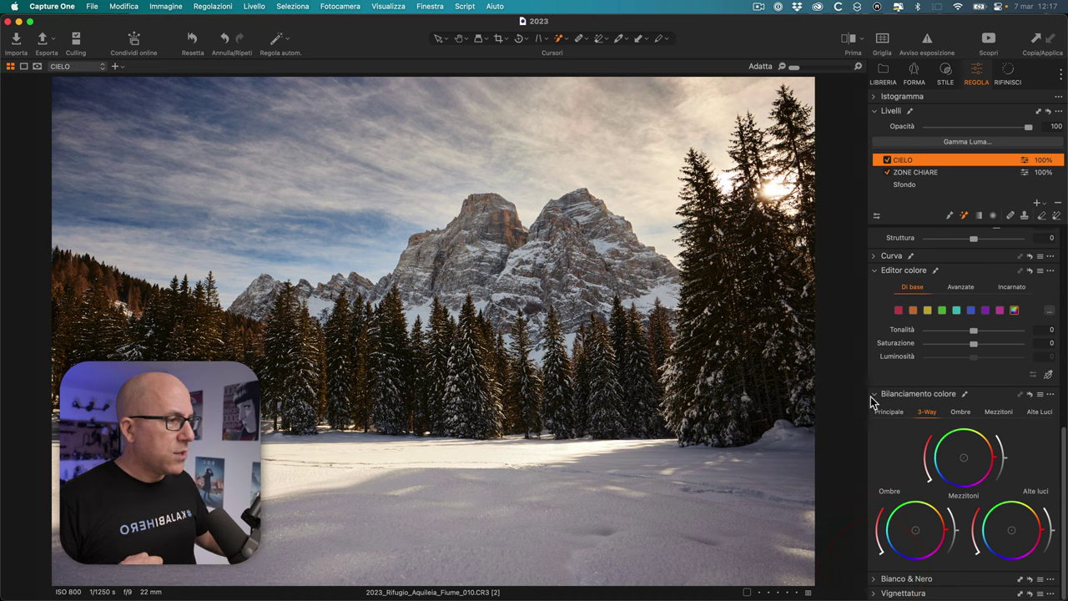
{"action": "left_click", "coordinate": [874, 396]}
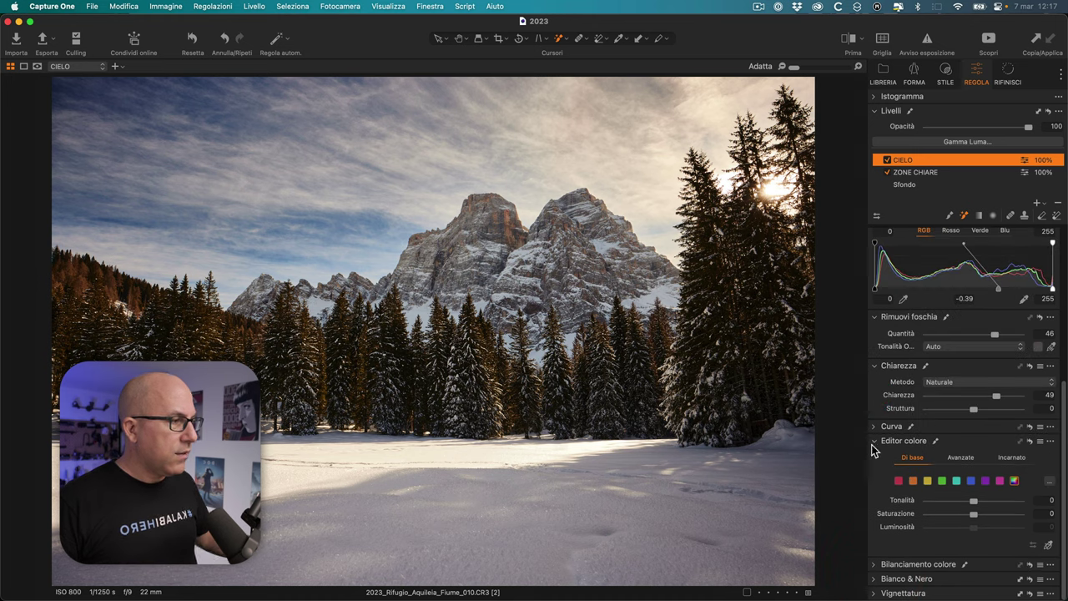
{"action": "left_click", "coordinate": [962, 457]}
{"action": "scroll", "coordinate": [948, 436], "scroll_direction": "down", "scroll_amount": 2}
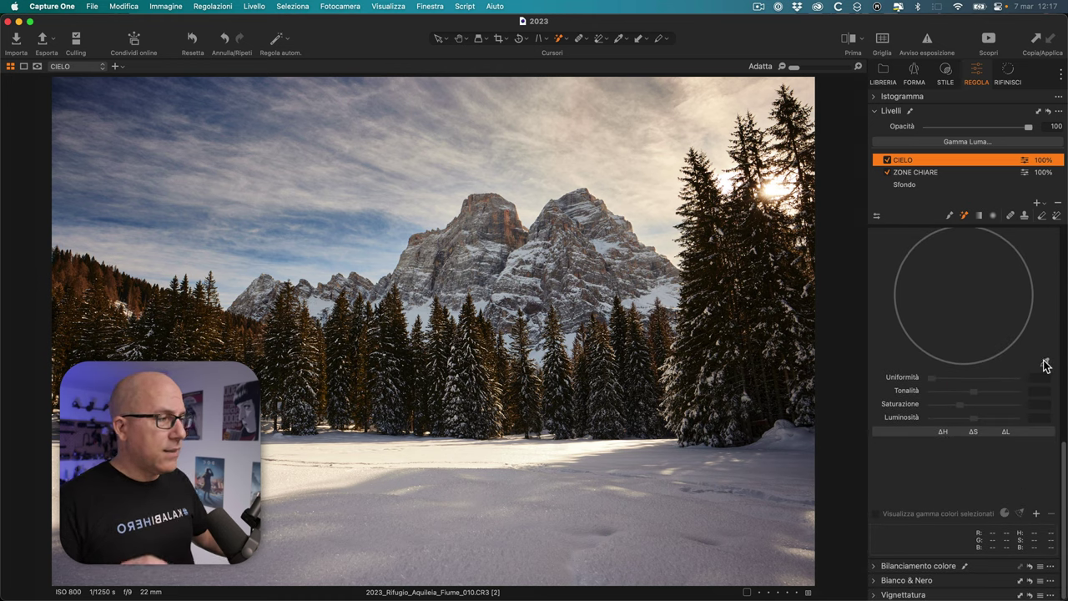
{"action": "mouse_move", "coordinate": [1046, 364]}
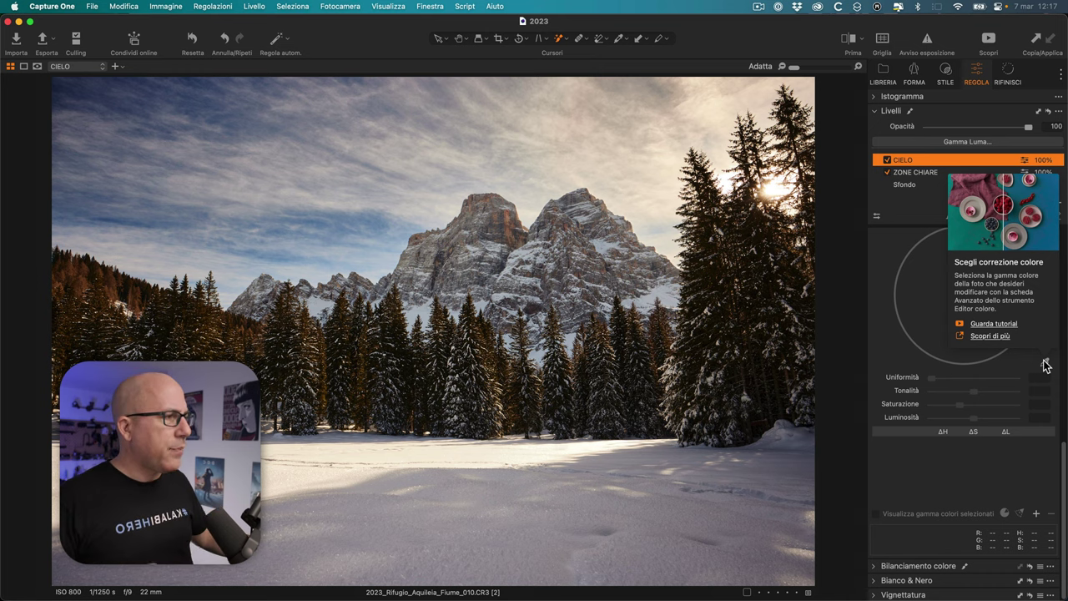
Step: Sample the blue sky in the Color Editor, darken it to -26.1 luminosity, and widen the blue range
{"action": "left_click", "coordinate": [1046, 366]}
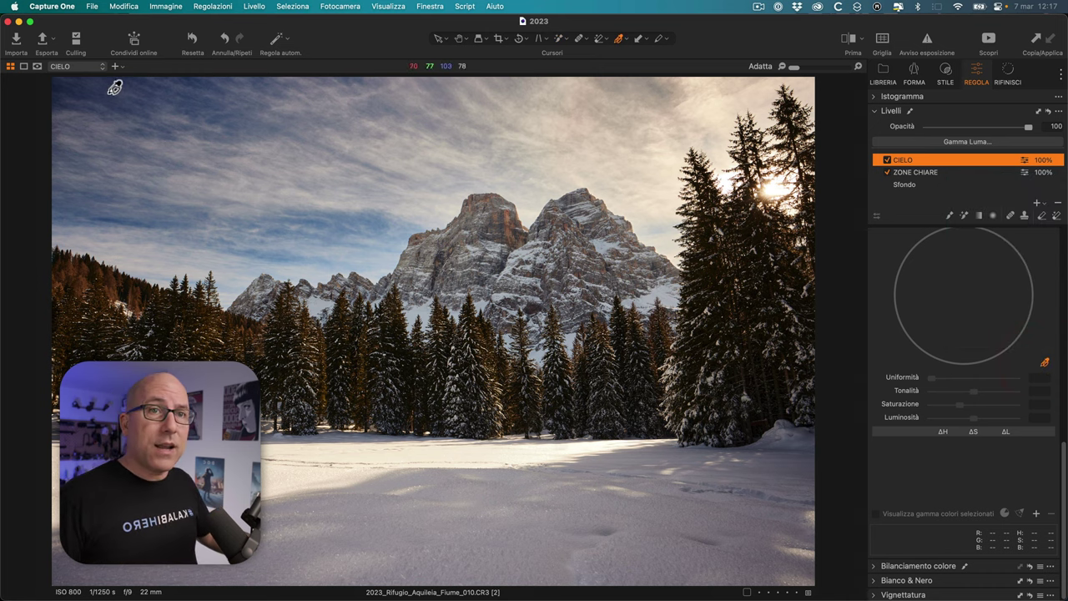
{"action": "left_click", "coordinate": [89, 88]}
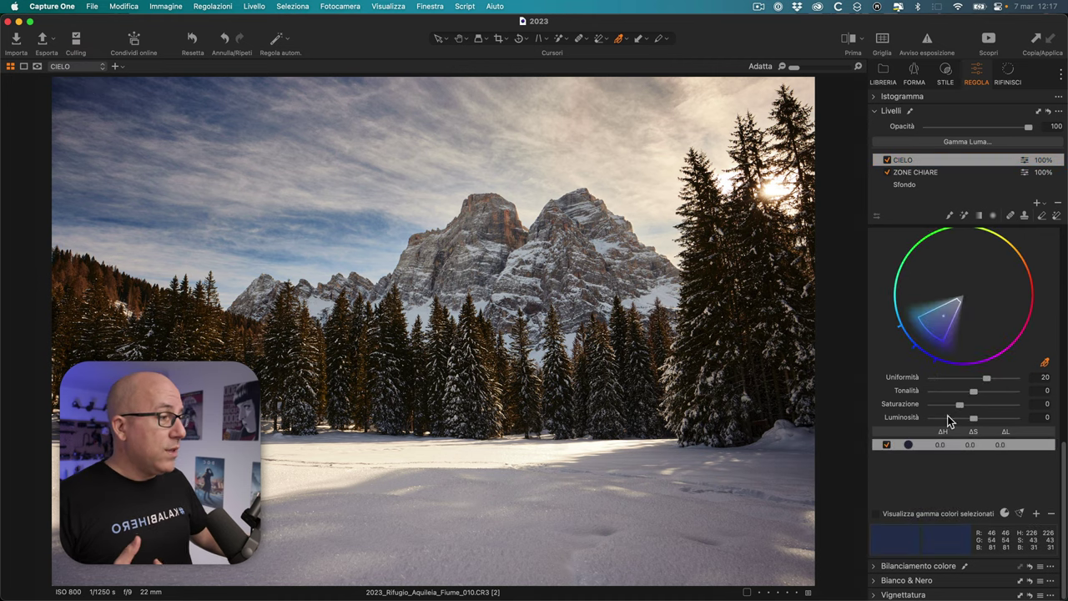
{"action": "left_click_drag", "start_coordinate": [972, 417], "coordinate": [894, 424]}
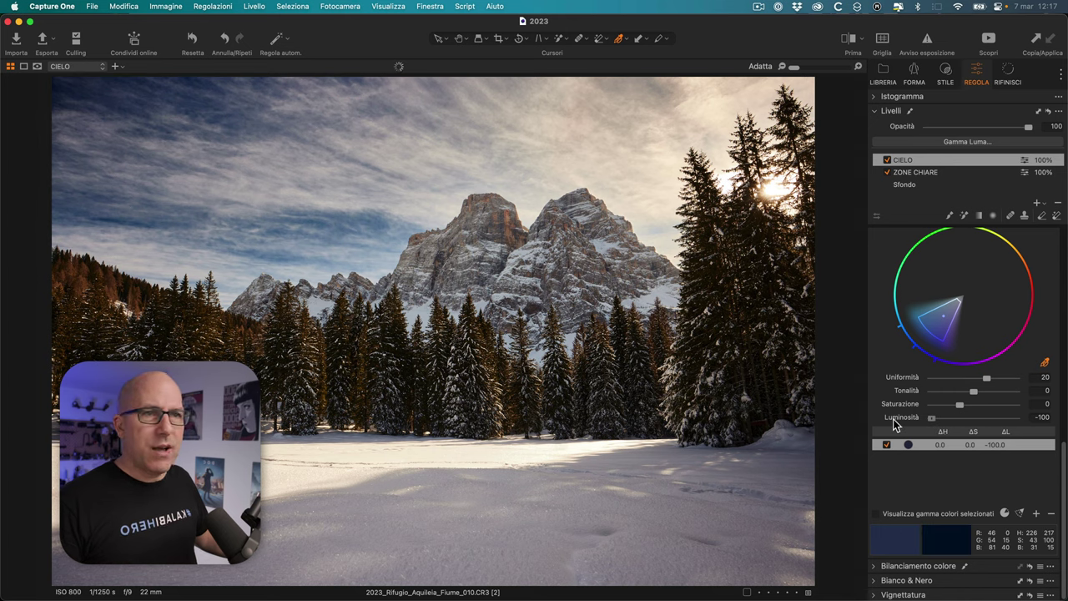
{"action": "left_click_drag", "start_coordinate": [965, 422], "coordinate": [962, 423]}
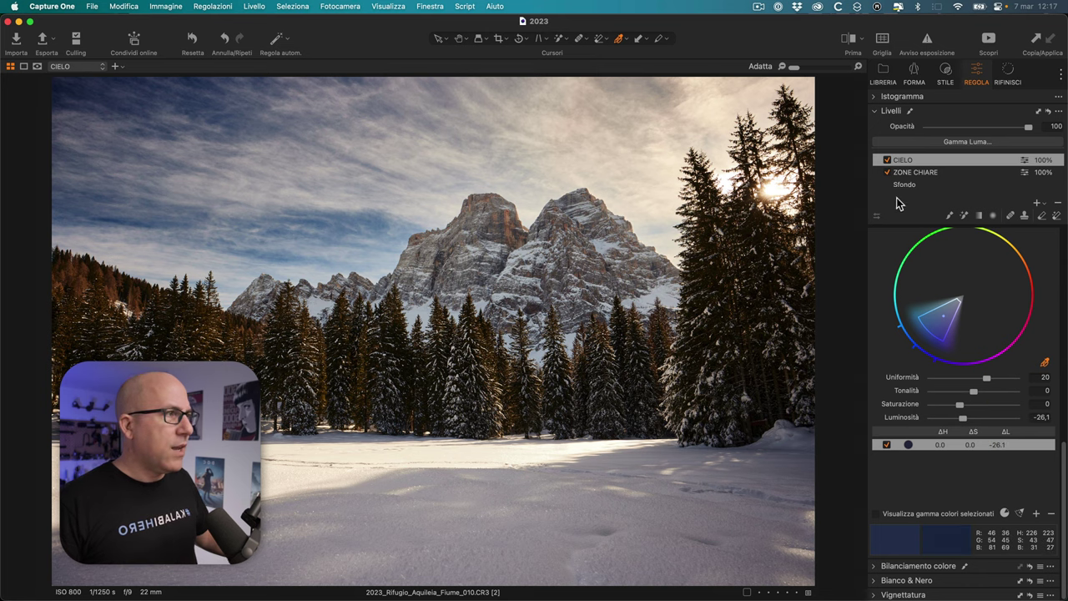
{"action": "left_click", "coordinate": [887, 159]}
{"action": "left_click", "coordinate": [887, 159]}
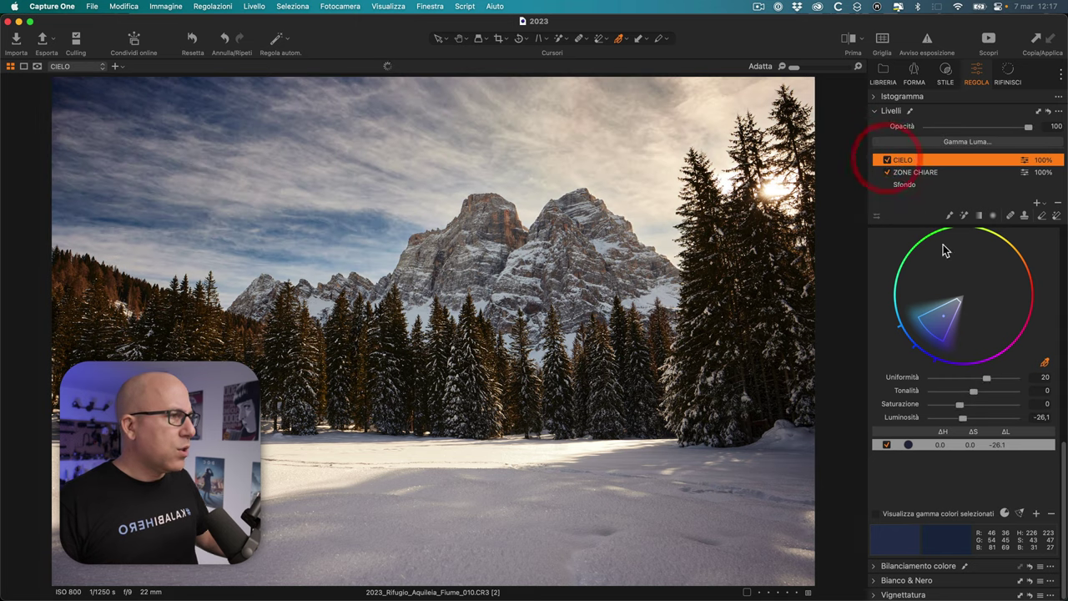
{"action": "left_click_drag", "start_coordinate": [926, 332], "coordinate": [914, 347]}
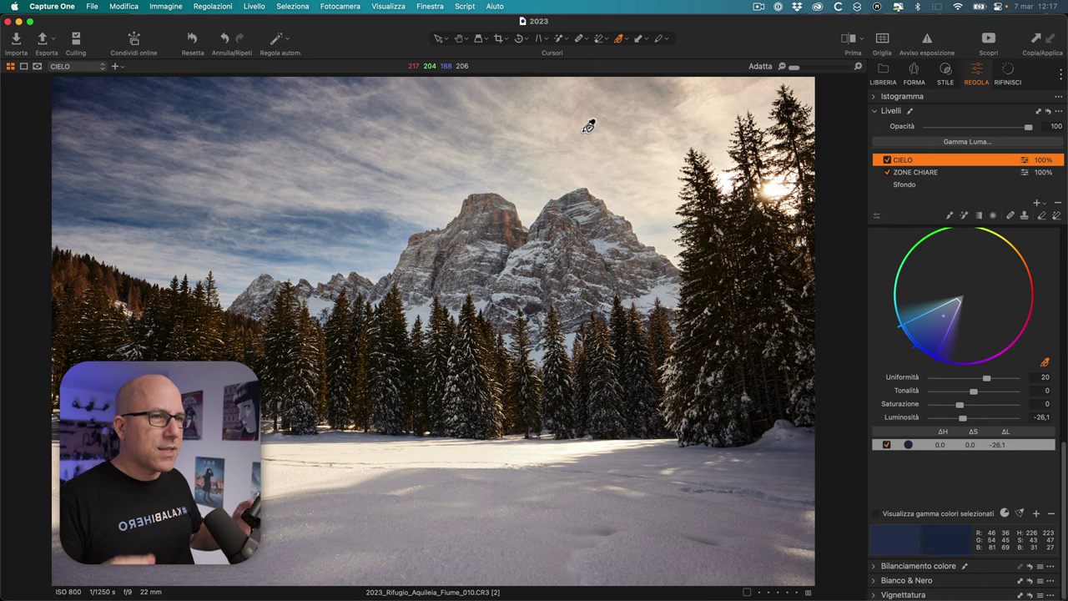
Step: Sample the warm beige cloud tone and set it to saturation -47.3, luminosity -16.6
{"action": "left_click", "coordinate": [589, 126]}
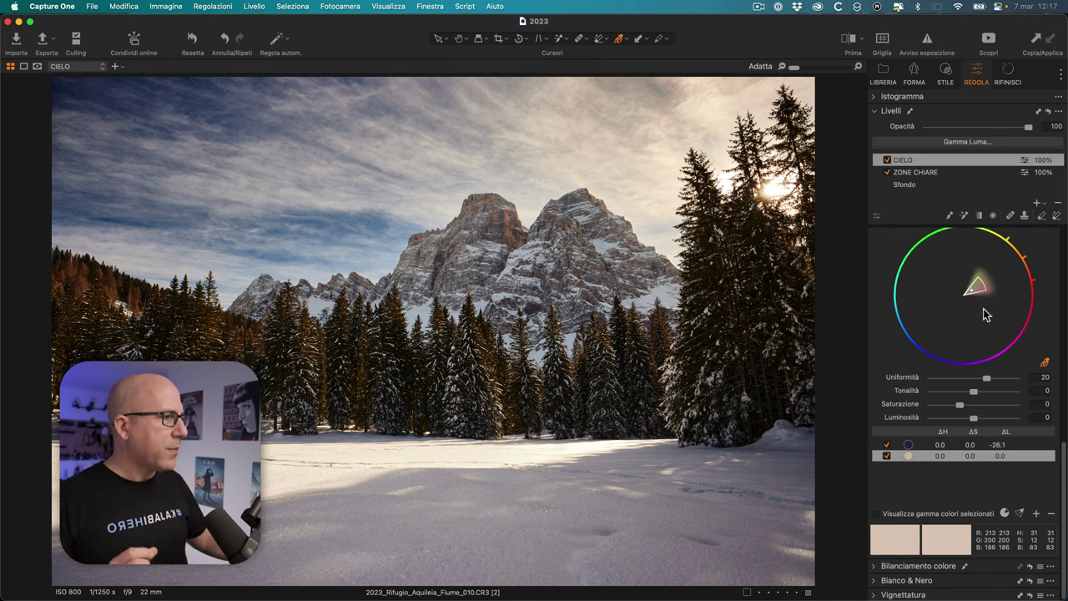
{"action": "left_click_drag", "start_coordinate": [959, 403], "coordinate": [947, 405]}
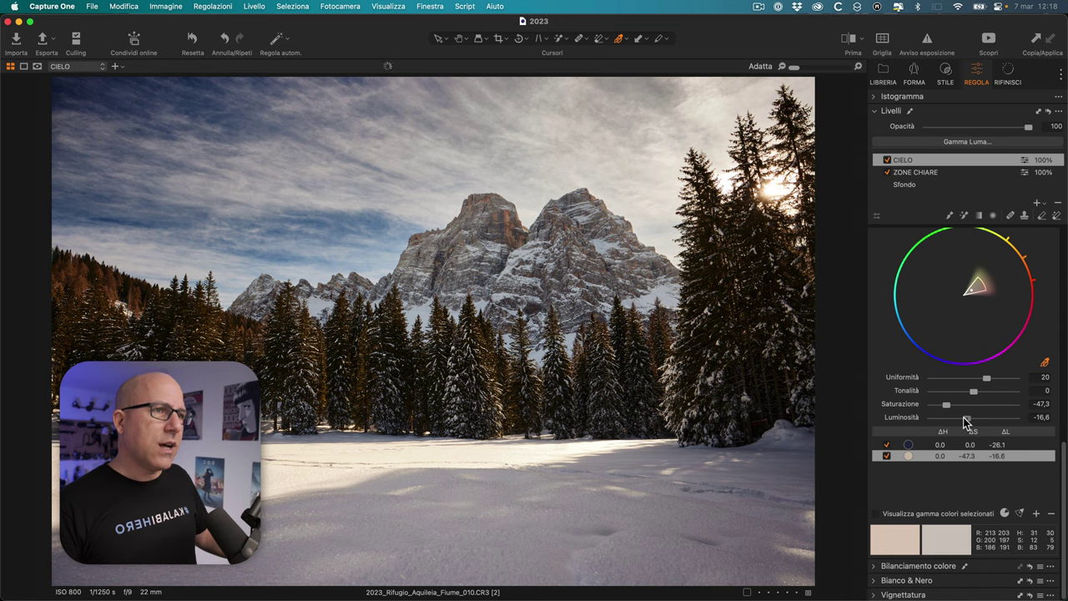
{"action": "left_click", "coordinate": [965, 420]}
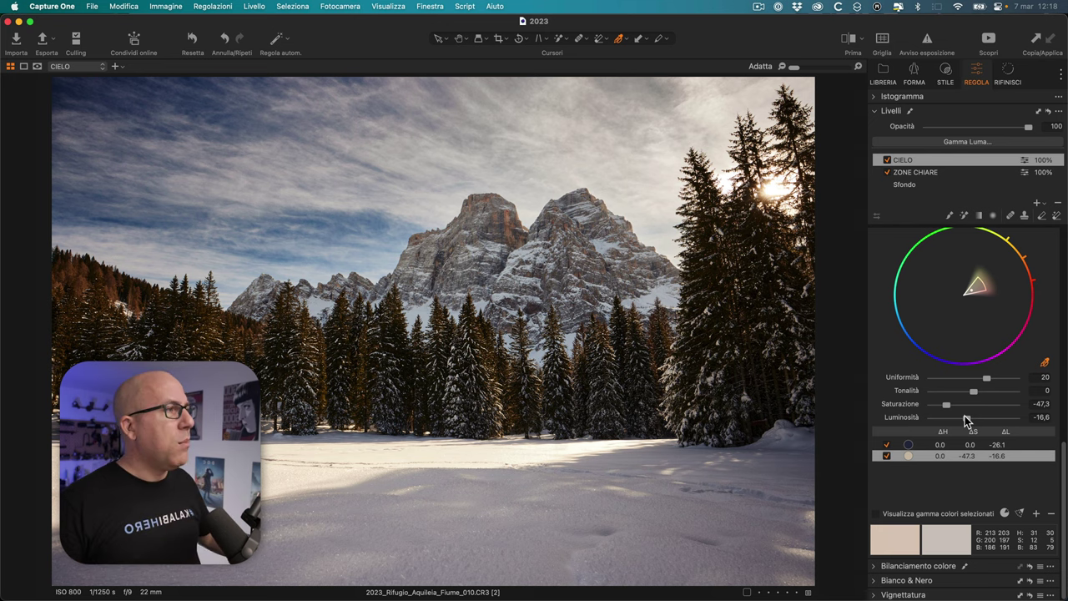
Step: Add an adjustment layer named MONTAGNA and select the Magic Brush with its settings
{"action": "left_click", "coordinate": [1038, 205]}
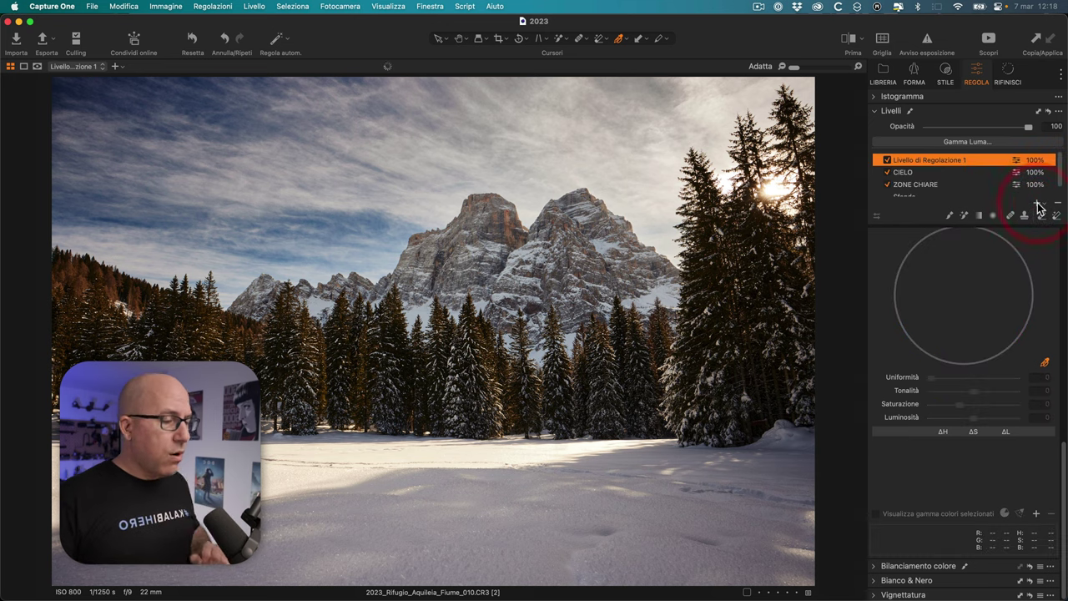
{"action": "type", "text": "MONT"}
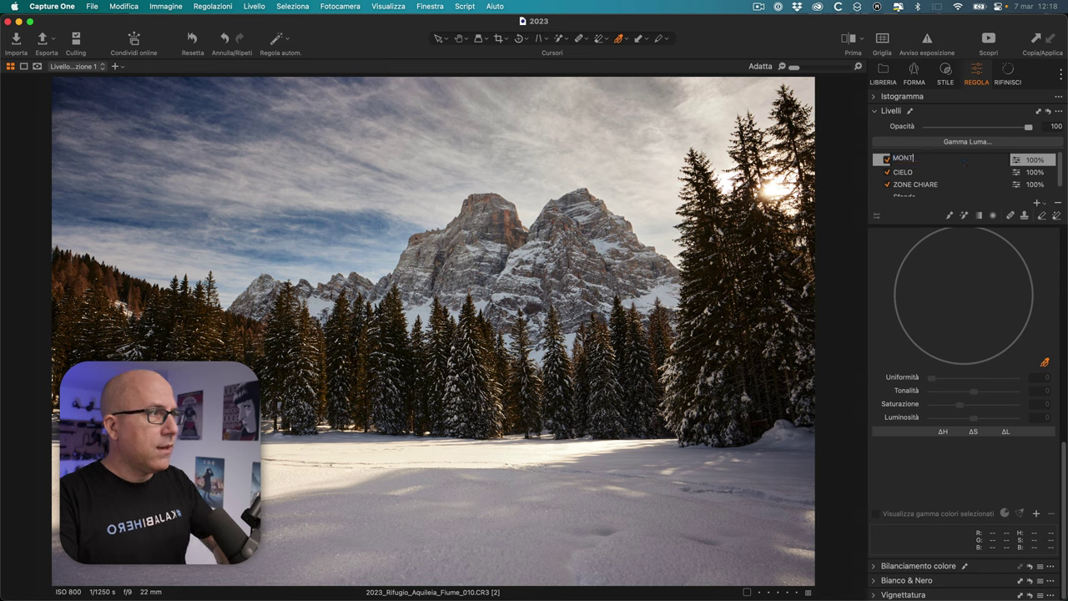
{"action": "type", "text": "AGN"}
{"action": "key", "text": "Return"}
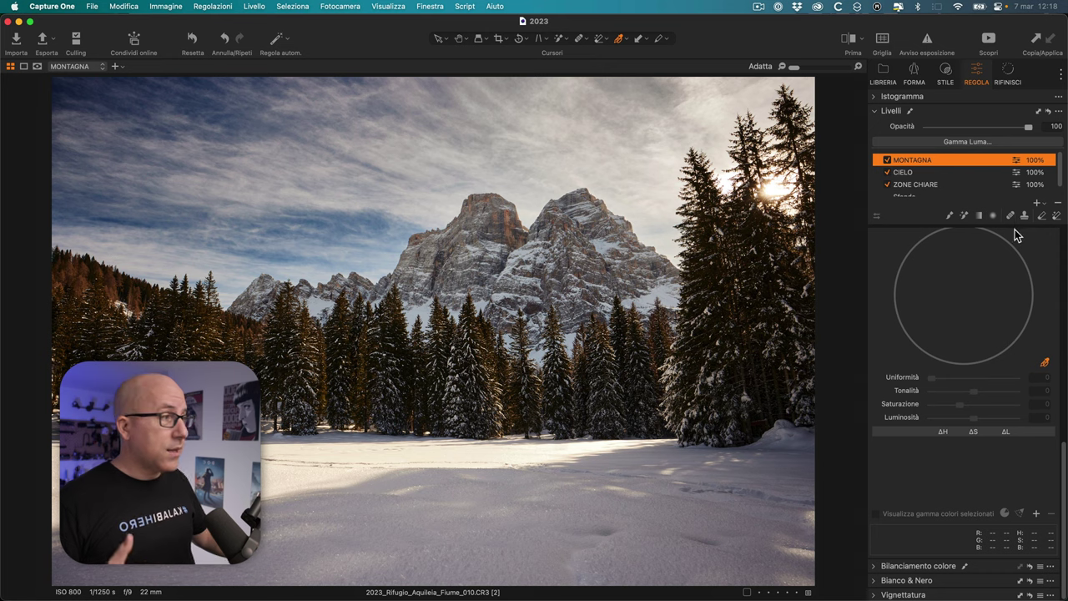
{"action": "left_click", "coordinate": [964, 215]}
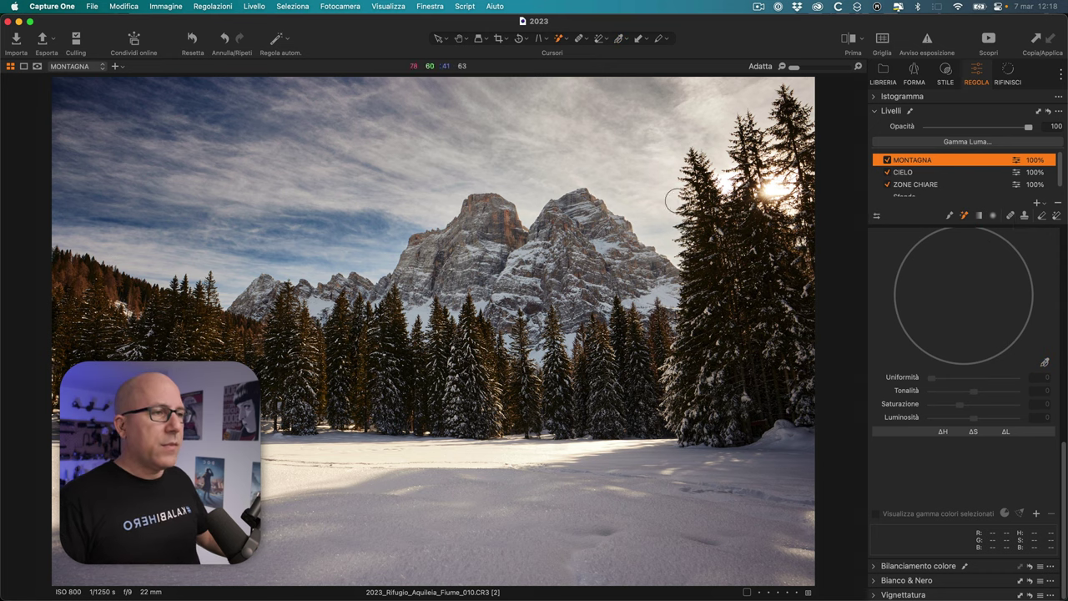
{"action": "right_click", "coordinate": [453, 264]}
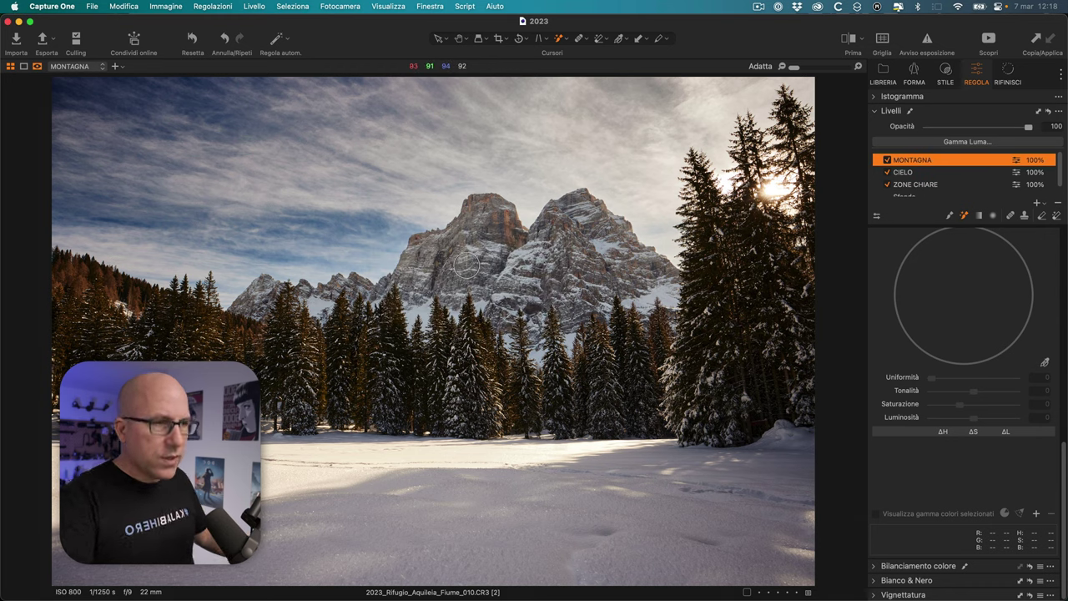
Step: Magic-brush the mask over the mountain peaks, lower slopes, main peak and left grey peak
{"action": "right_click", "coordinate": [429, 275]}
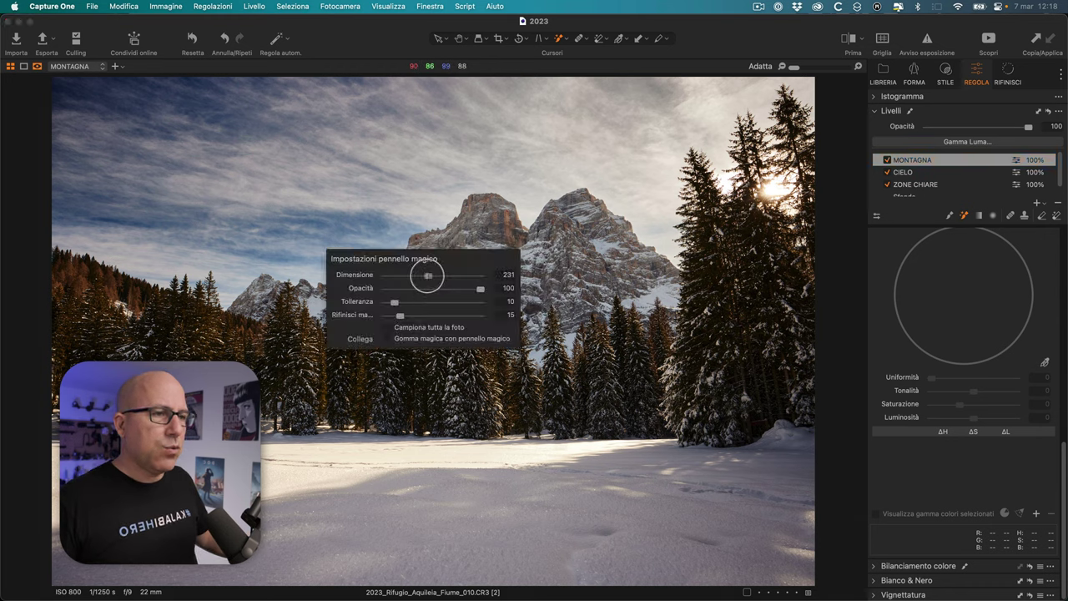
{"action": "left_click", "coordinate": [427, 275]}
{"action": "mouse_move", "coordinate": [419, 272]}
{"action": "left_mouse_down"}
{"action": "mouse_move", "coordinate": [549, 245]}
{"action": "mouse_move", "coordinate": [579, 291]}
{"action": "mouse_move", "coordinate": [427, 279]}
{"action": "left_mouse_up"}
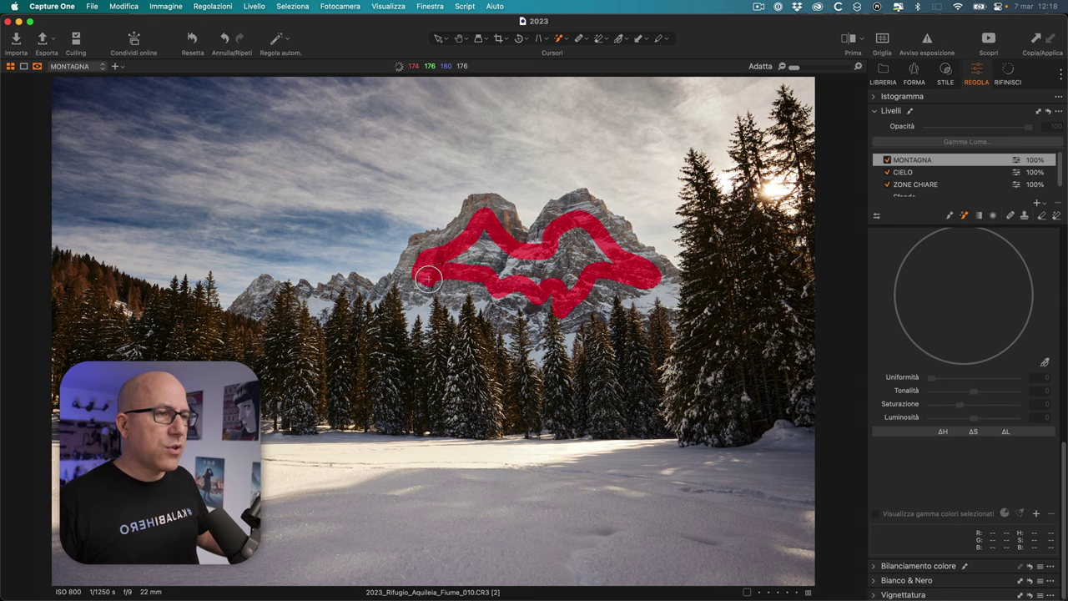
{"action": "left_click_drag", "start_coordinate": [553, 300], "coordinate": [564, 305]}
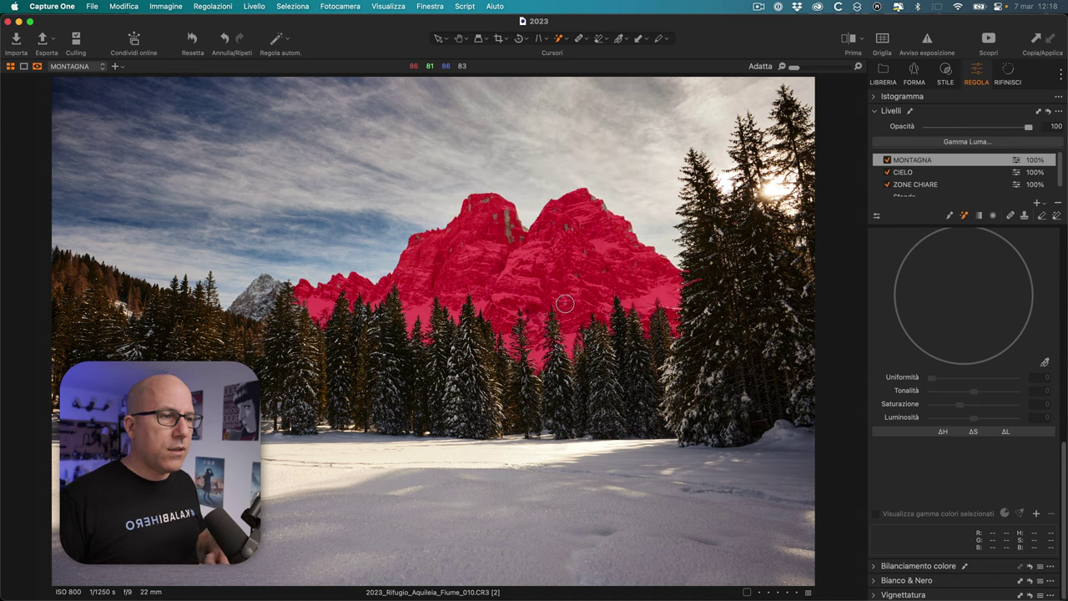
{"action": "left_click_drag", "start_coordinate": [508, 227], "coordinate": [494, 281]}
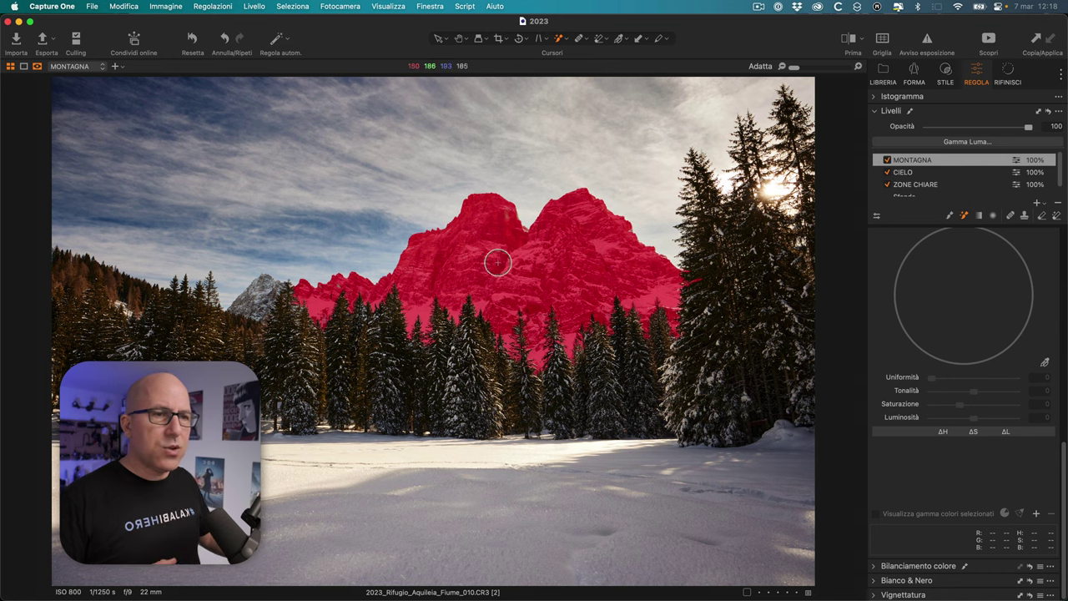
{"action": "left_click", "coordinate": [254, 297]}
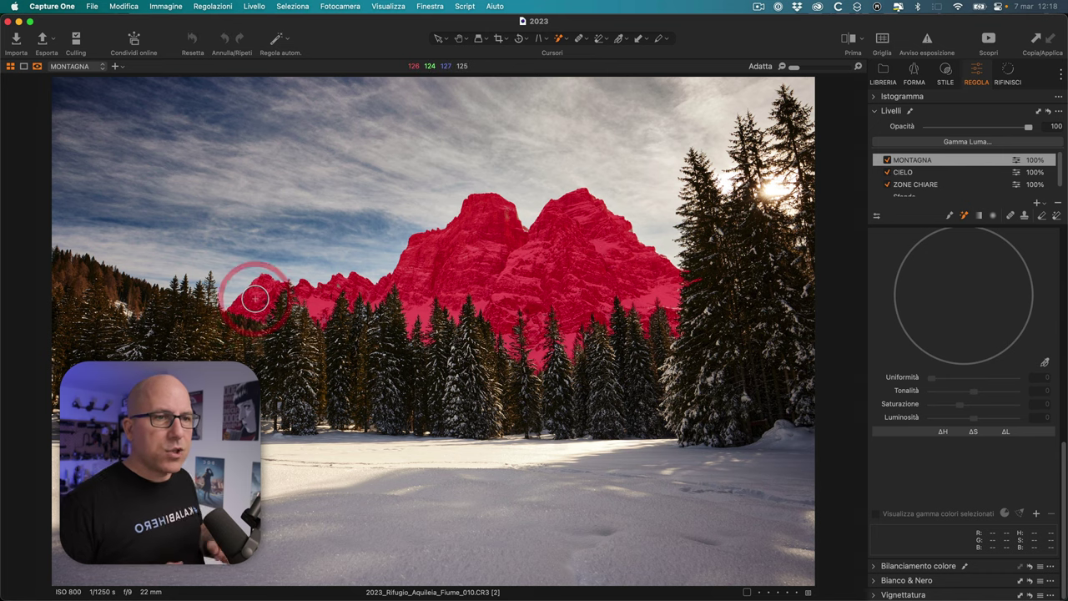
{"action": "right_click", "coordinate": [335, 283]}
{"action": "key", "text": "Escape"}
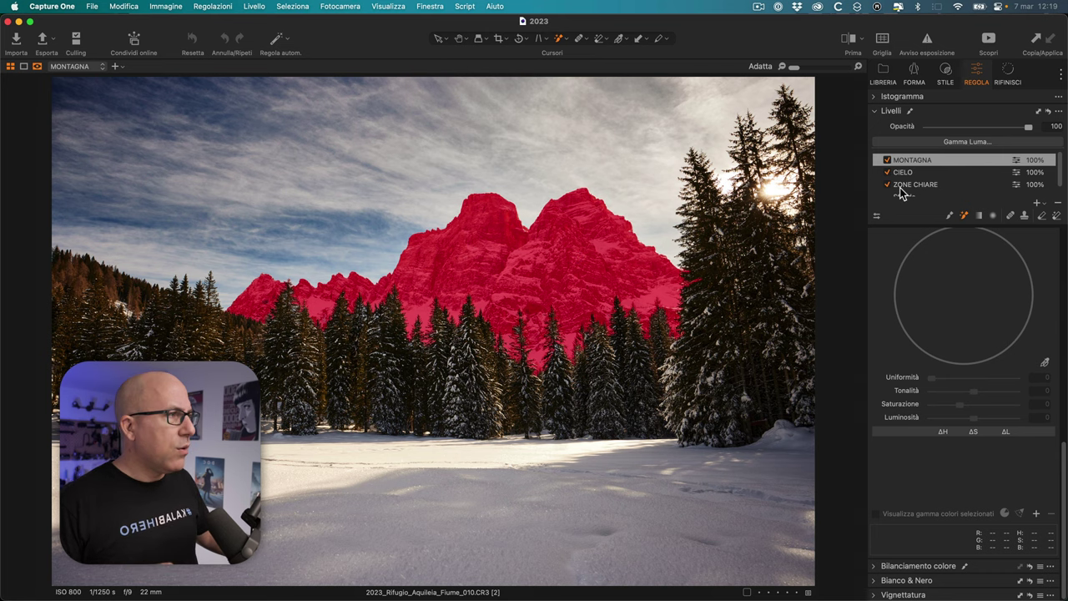
Step: Refine the MONTAGNA mask with Rifinisci Maschera at radius 84 and apply it
{"action": "right_click", "coordinate": [923, 163]}
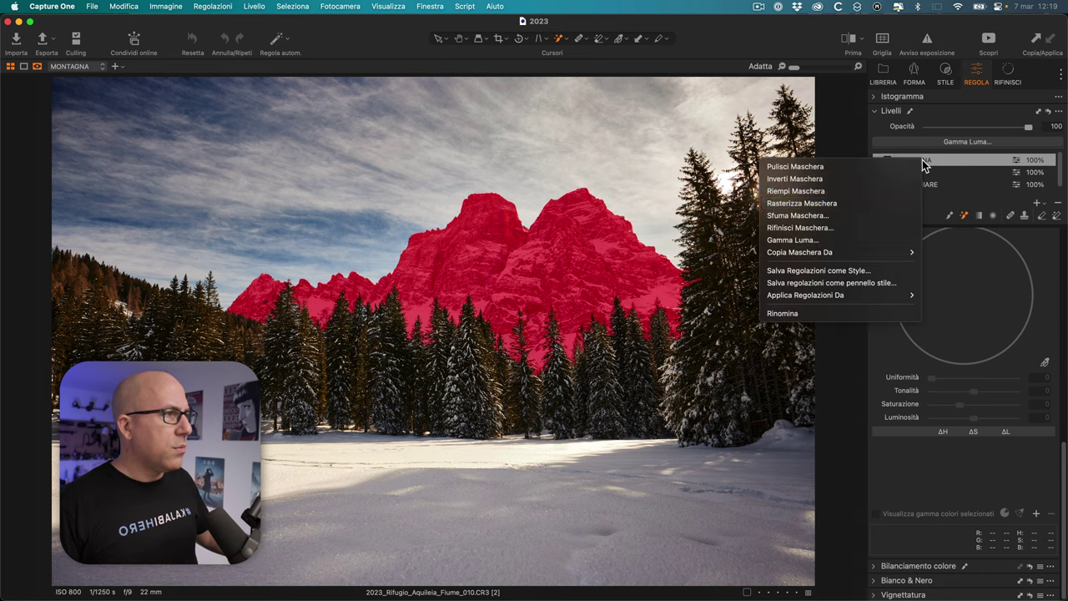
{"action": "left_click", "coordinate": [836, 227]}
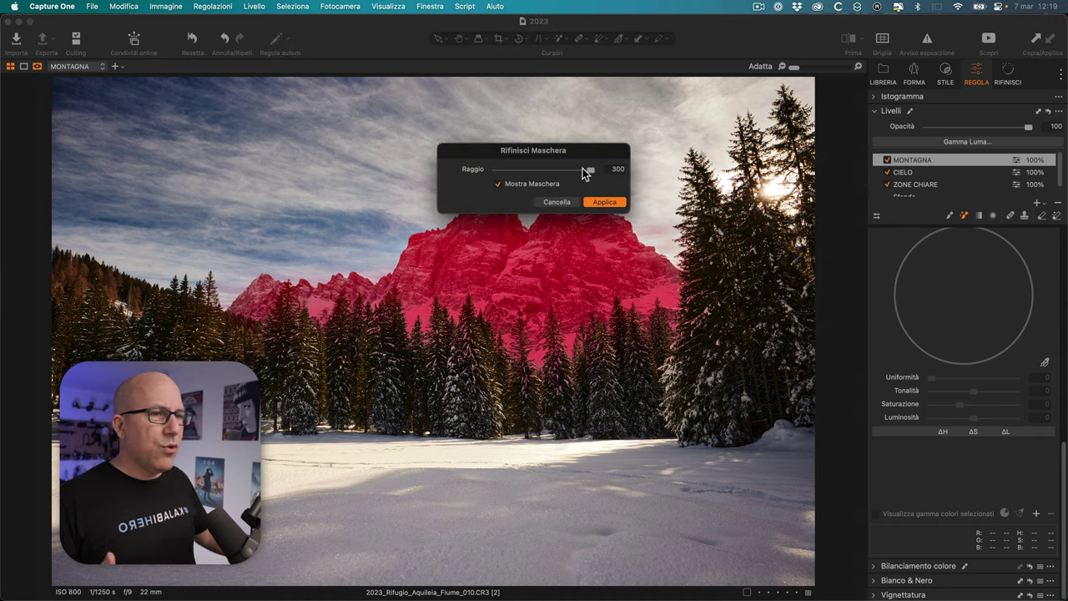
{"action": "left_click_drag", "start_coordinate": [582, 167], "coordinate": [450, 165]}
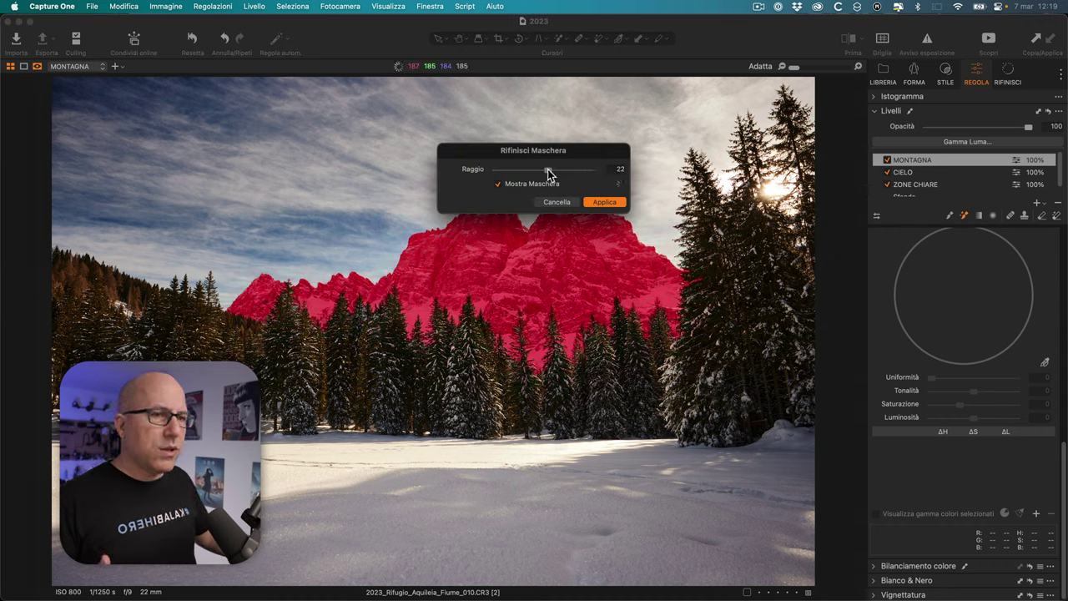
{"action": "left_click_drag", "start_coordinate": [547, 174], "coordinate": [572, 175]}
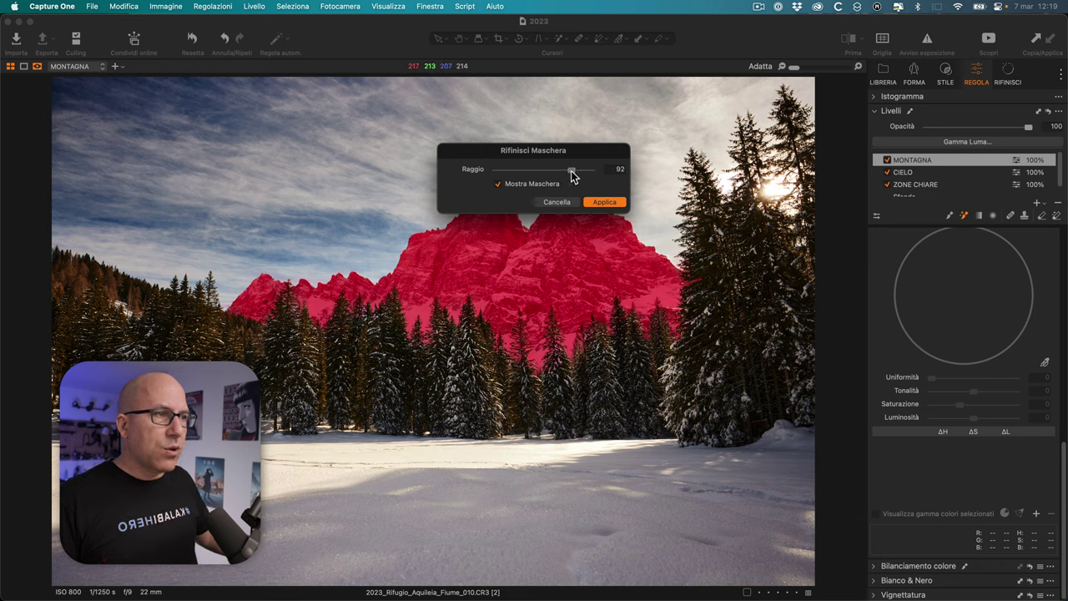
{"action": "left_click", "coordinate": [612, 202]}
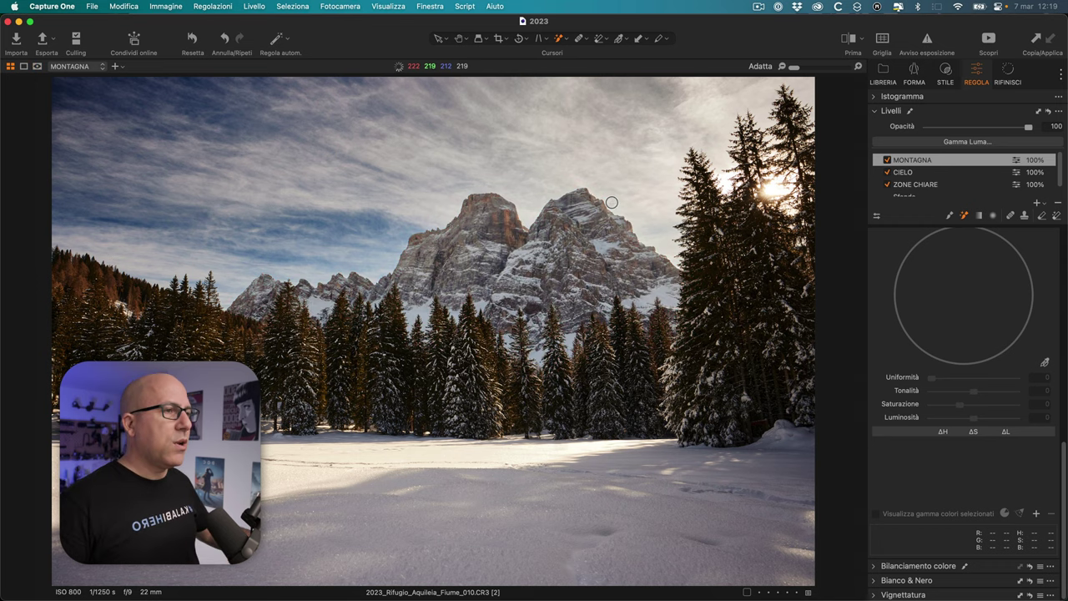
Step: Set the MONTAGNA layer's haze removal to 59 and white balance to about 10185 K
{"action": "scroll", "coordinate": [942, 336], "scroll_direction": "up", "scroll_amount": 5}
{"action": "scroll", "coordinate": [945, 342], "scroll_direction": "up", "scroll_amount": 5}
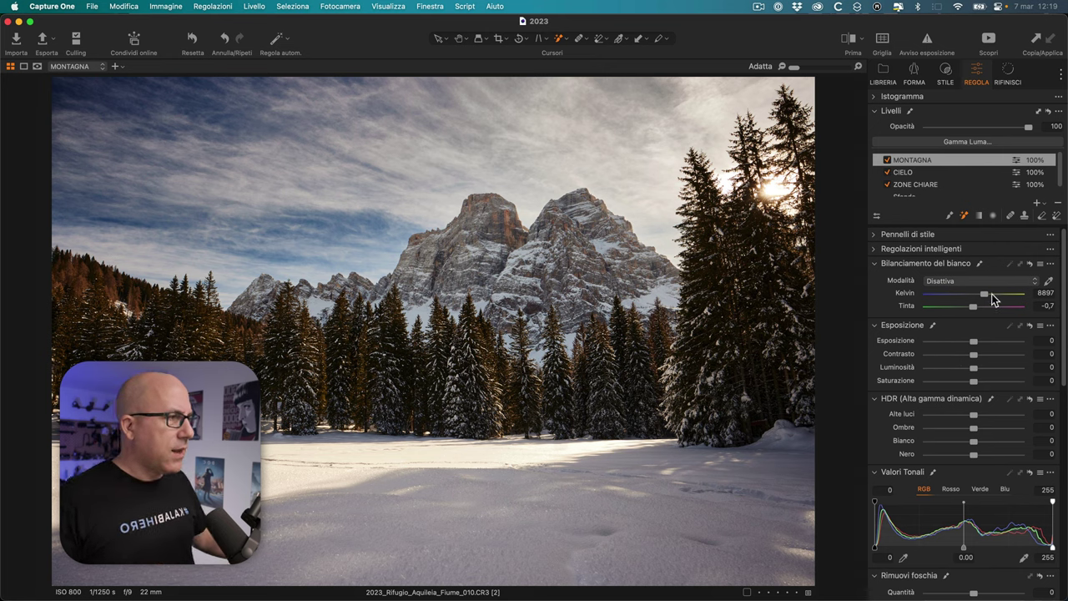
{"action": "scroll", "coordinate": [974, 547], "scroll_direction": "down", "scroll_amount": 2}
{"action": "scroll", "coordinate": [972, 540], "scroll_direction": "down", "scroll_amount": 2}
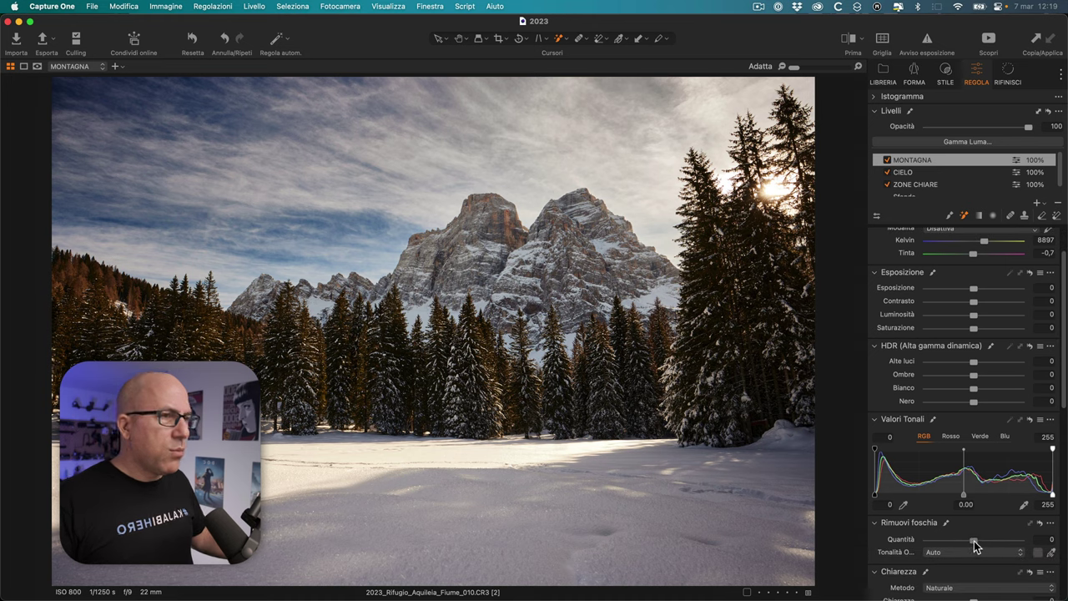
{"action": "mouse_move", "coordinate": [990, 543]}
{"action": "left_mouse_down"}
{"action": "mouse_move", "coordinate": [971, 539]}
{"action": "mouse_move", "coordinate": [1001, 540]}
{"action": "left_mouse_up"}
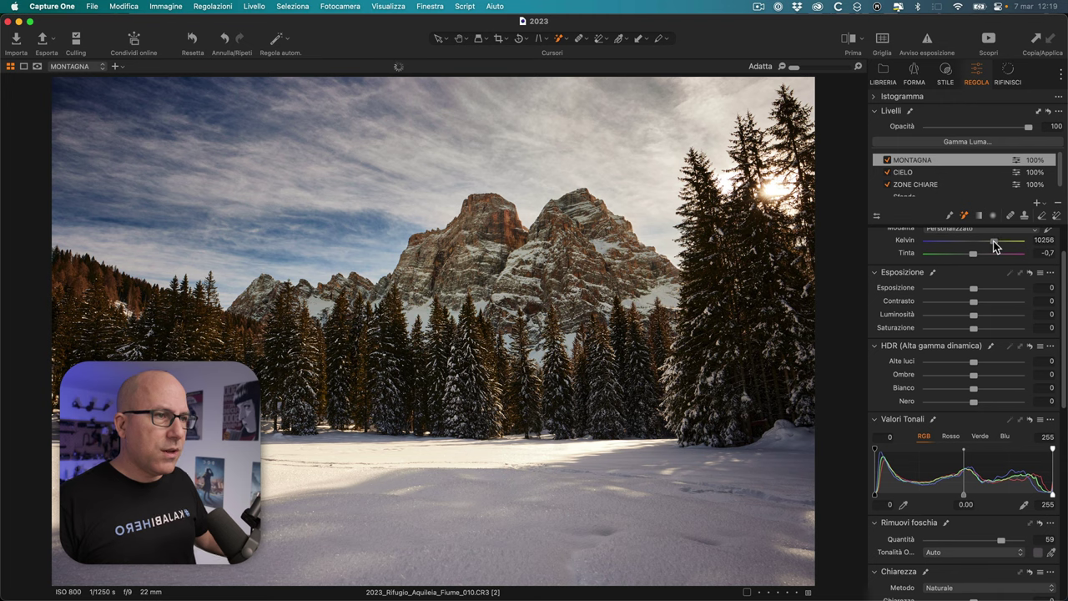
{"action": "left_click_drag", "start_coordinate": [994, 243], "coordinate": [992, 244]}
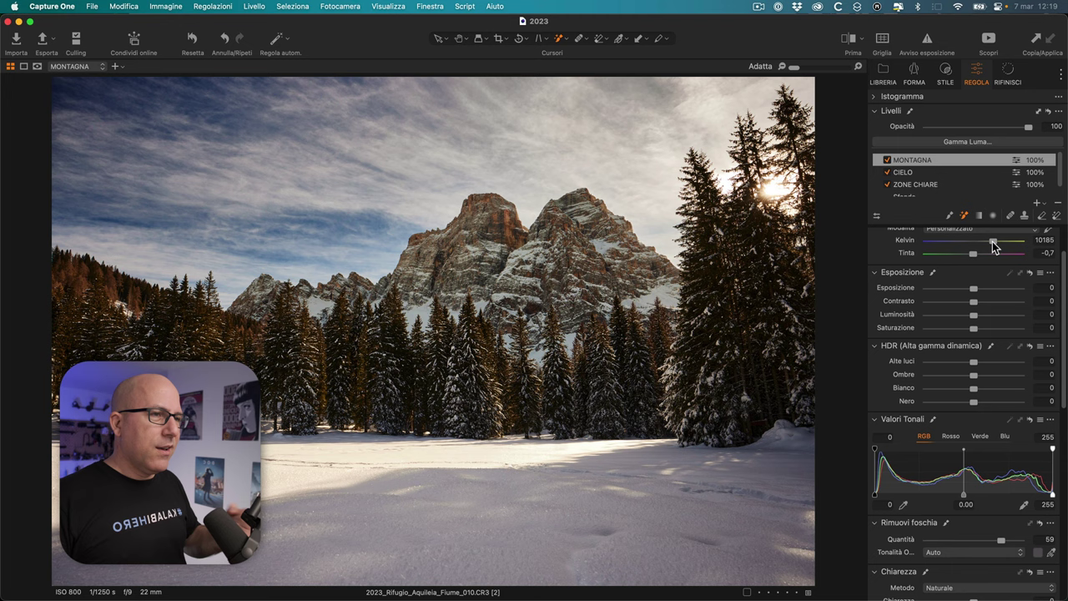
{"action": "scroll", "coordinate": [960, 357], "scroll_direction": "down", "scroll_amount": 2}
{"action": "scroll", "coordinate": [955, 384], "scroll_direction": "down", "scroll_amount": 6}
{"action": "scroll", "coordinate": [955, 385], "scroll_direction": "down", "scroll_amount": 1}
{"action": "scroll", "coordinate": [956, 385], "scroll_direction": "down", "scroll_amount": 2}
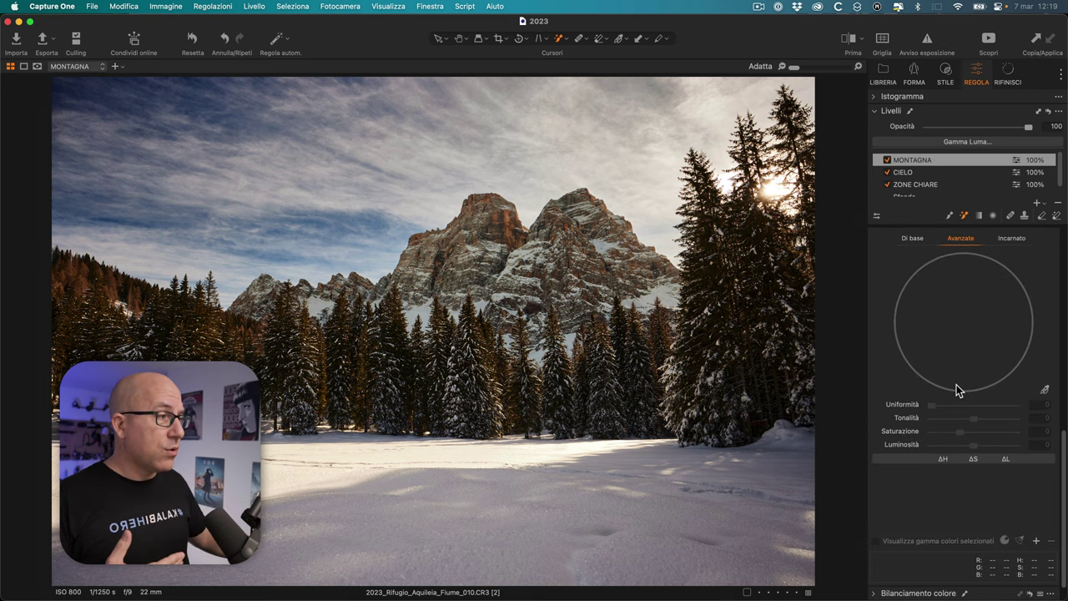
Step: Pick a mountain colour, widen its range toward blue-cyan, and desaturate it to -100
{"action": "left_click", "coordinate": [1043, 391]}
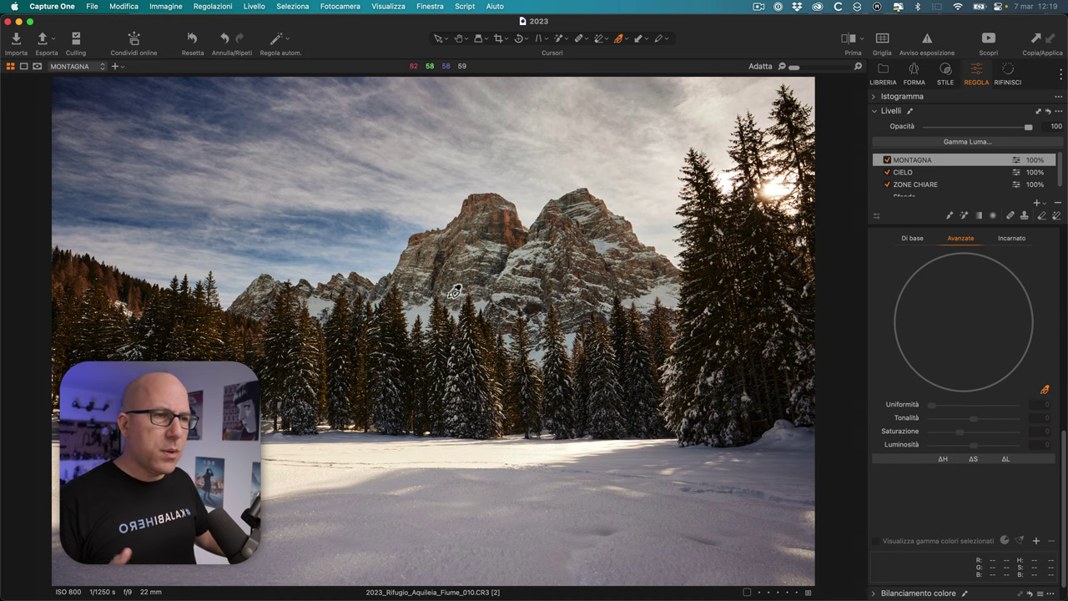
{"action": "left_click", "coordinate": [430, 309]}
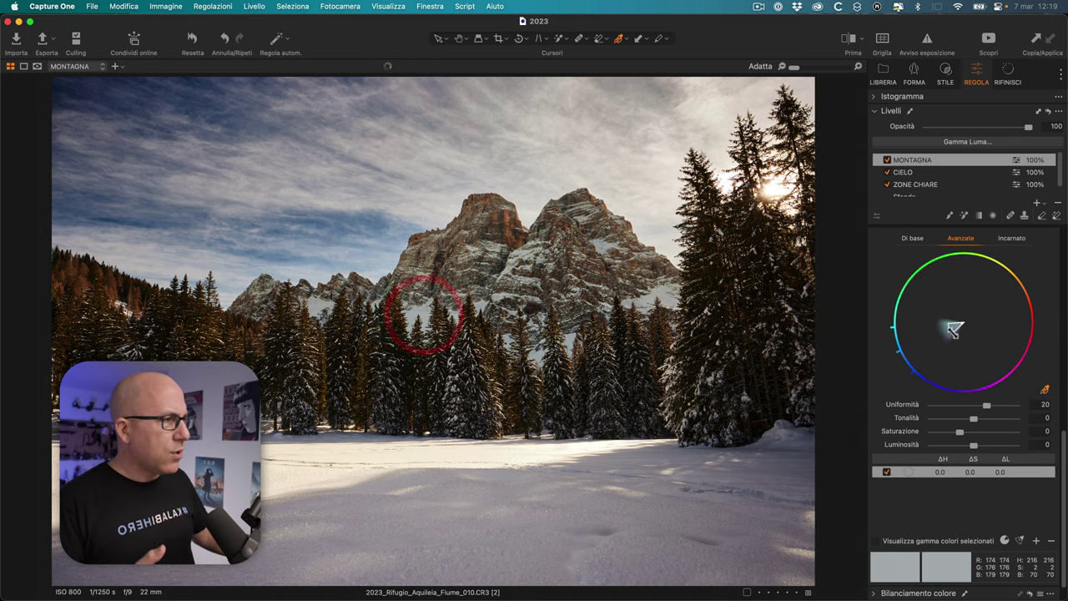
{"action": "left_click_drag", "start_coordinate": [954, 328], "coordinate": [907, 348]}
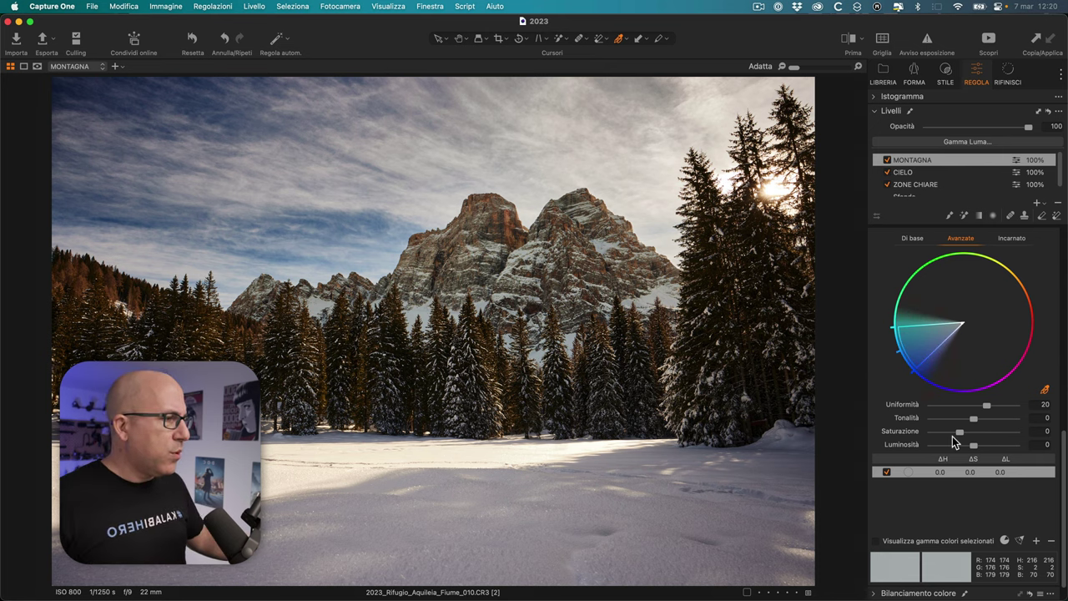
{"action": "left_click_drag", "start_coordinate": [953, 435], "coordinate": [915, 434]}
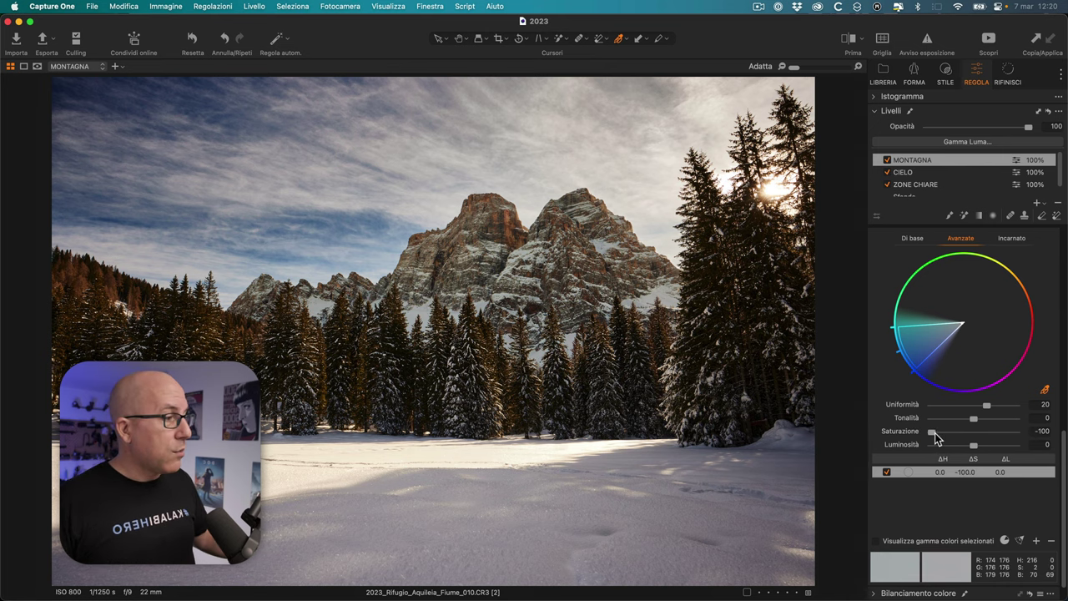
{"action": "left_click", "coordinate": [824, 444]}
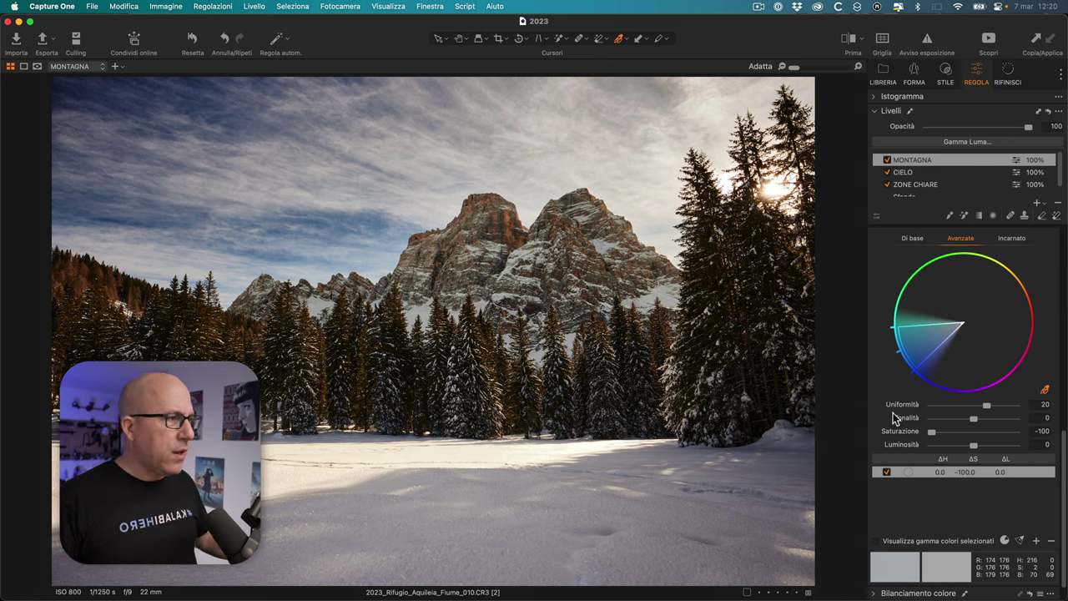
{"action": "left_click_drag", "start_coordinate": [987, 405], "coordinate": [998, 405]}
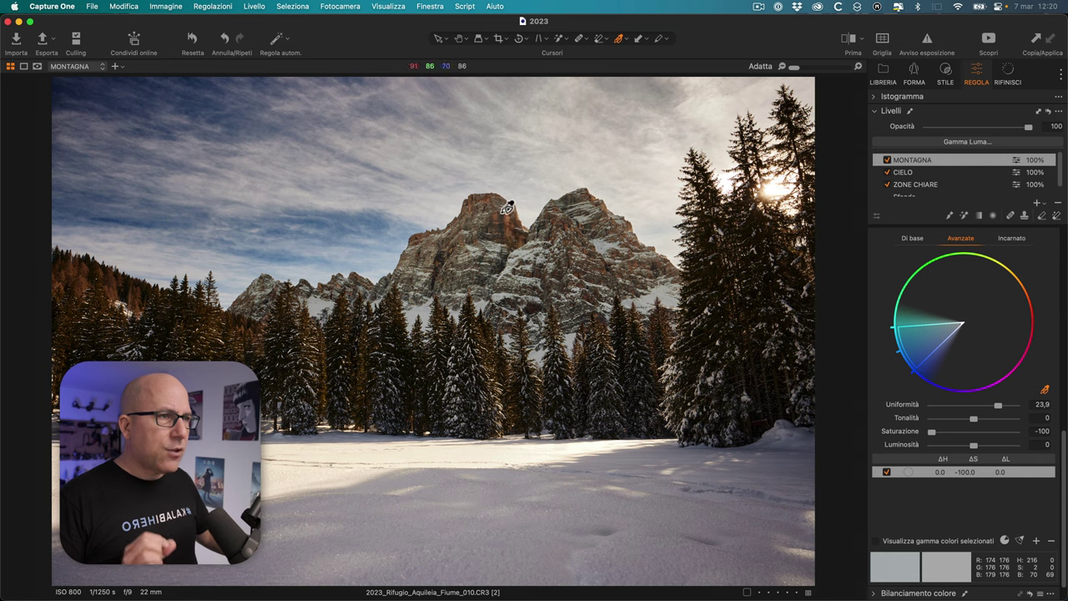
Step: Shift the orange rock tone's hue to -6.1 and toggle MONTAGNA off and on to compare
{"action": "left_click", "coordinate": [511, 213]}
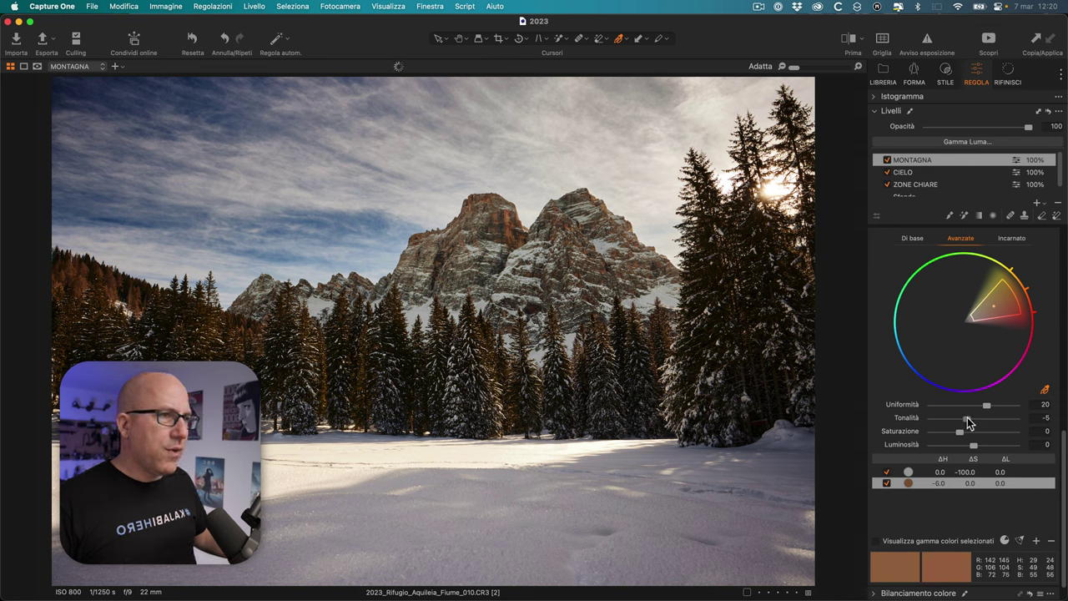
{"action": "mouse_move", "coordinate": [923, 424]}
{"action": "left_mouse_down"}
{"action": "mouse_move", "coordinate": [874, 430]}
{"action": "mouse_move", "coordinate": [986, 427]}
{"action": "left_mouse_up"}
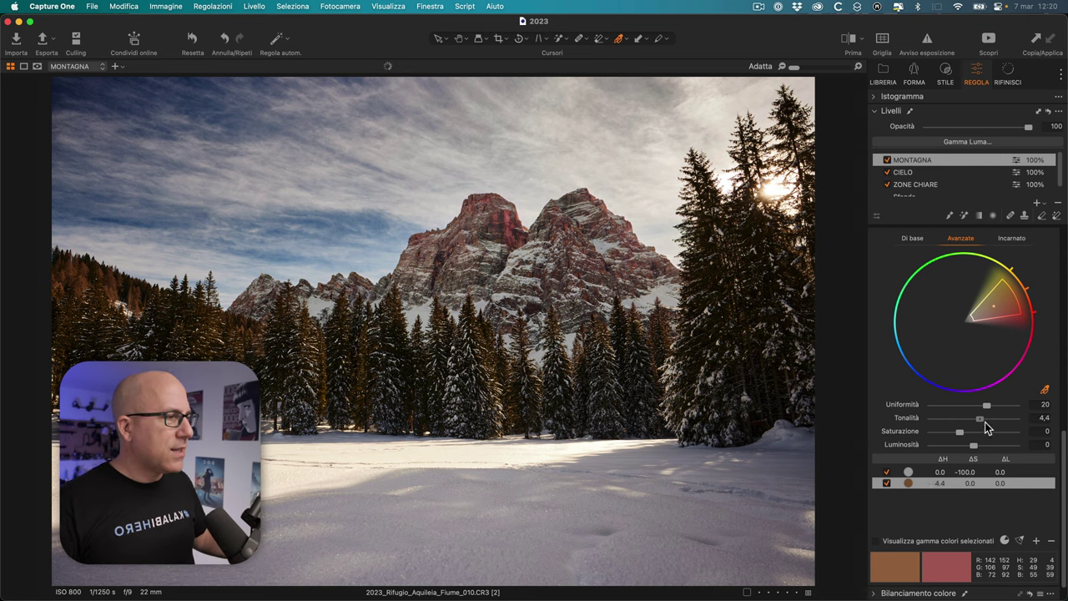
{"action": "left_click_drag", "start_coordinate": [1062, 421], "coordinate": [980, 426]}
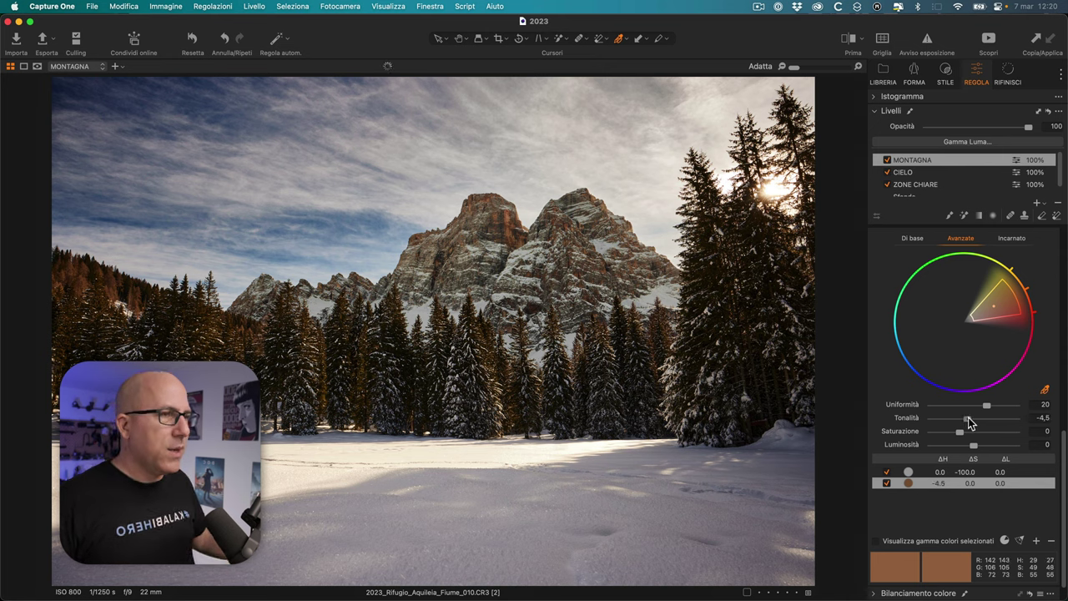
{"action": "left_click", "coordinate": [966, 420]}
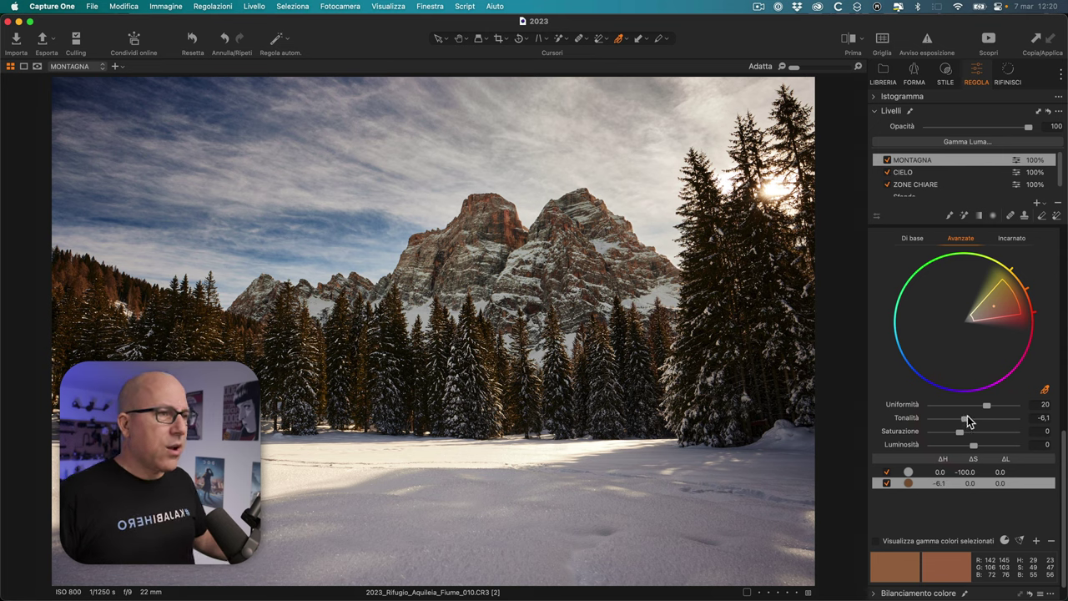
{"action": "left_click", "coordinate": [887, 160]}
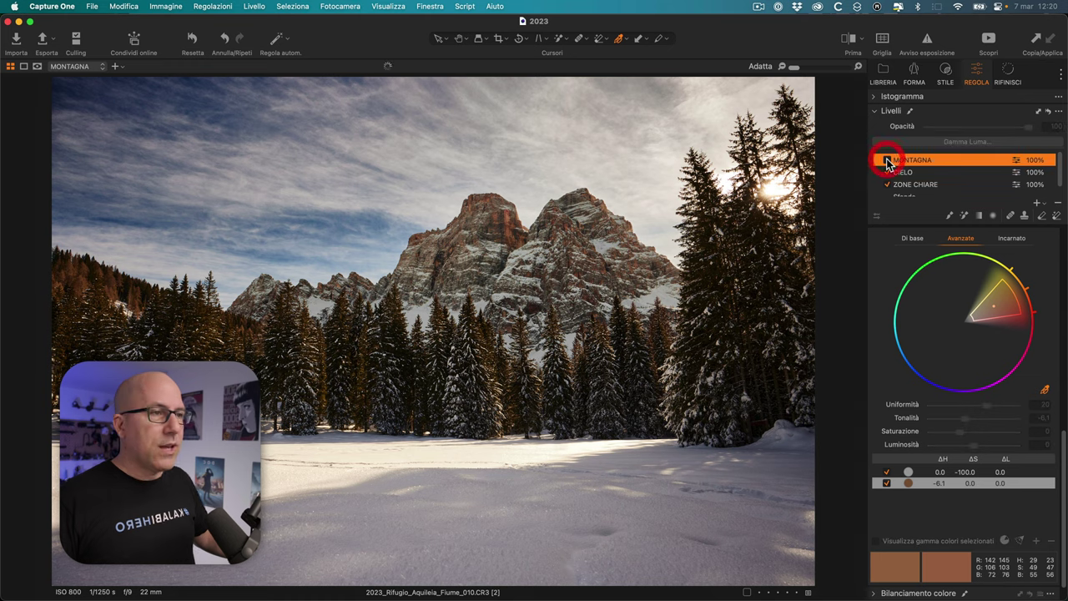
{"action": "left_click", "coordinate": [887, 160]}
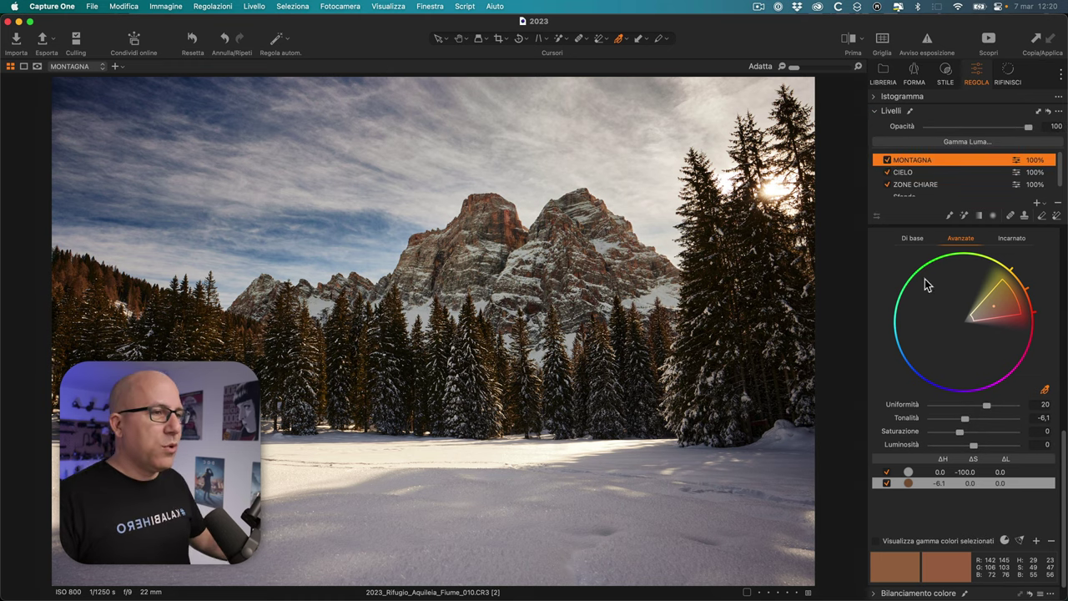
{"action": "scroll", "coordinate": [936, 306], "scroll_direction": "up", "scroll_amount": 2}
{"action": "scroll", "coordinate": [937, 306], "scroll_direction": "up", "scroll_amount": 5}
{"action": "scroll", "coordinate": [937, 306], "scroll_direction": "up", "scroll_amount": 5}
{"action": "scroll", "coordinate": [936, 306], "scroll_direction": "up", "scroll_amount": 3}
{"action": "scroll", "coordinate": [936, 306], "scroll_direction": "up", "scroll_amount": 3}
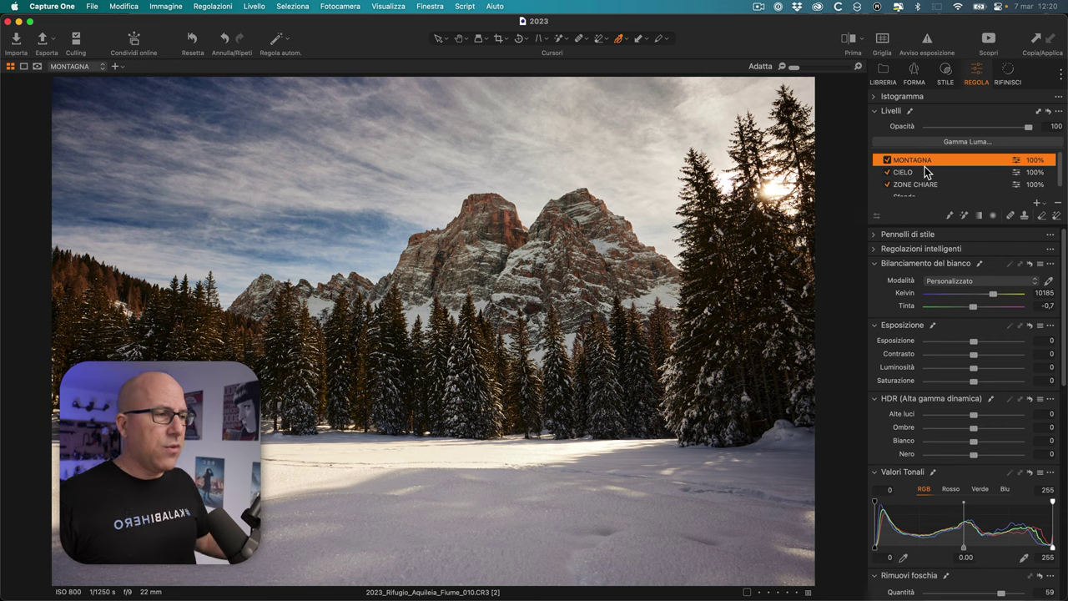
Step: On the Sfondo layer, set shadows 16, blacks 69, contrast 18 and the midtone level to 0.09
{"action": "scroll", "coordinate": [914, 187], "scroll_direction": "down", "scroll_amount": 1}
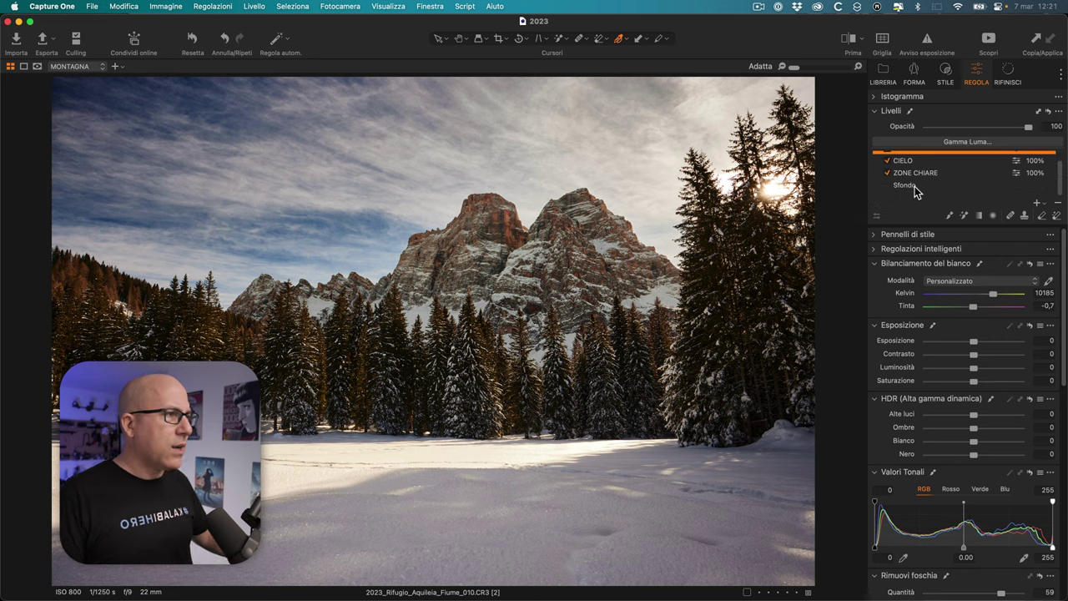
{"action": "left_click", "coordinate": [914, 186]}
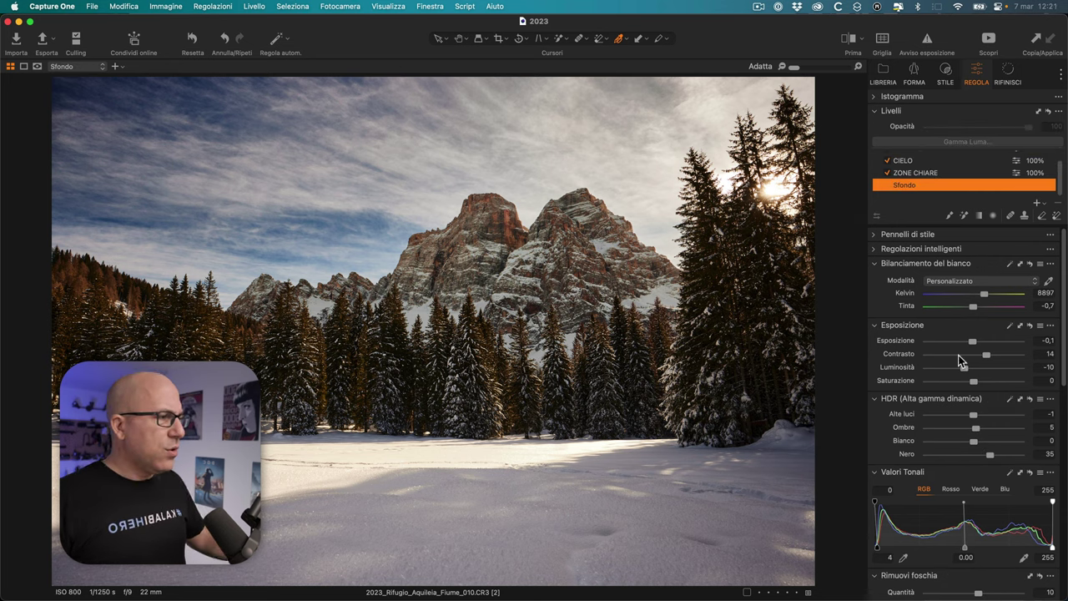
{"action": "left_click_drag", "start_coordinate": [979, 432], "coordinate": [1008, 458]}
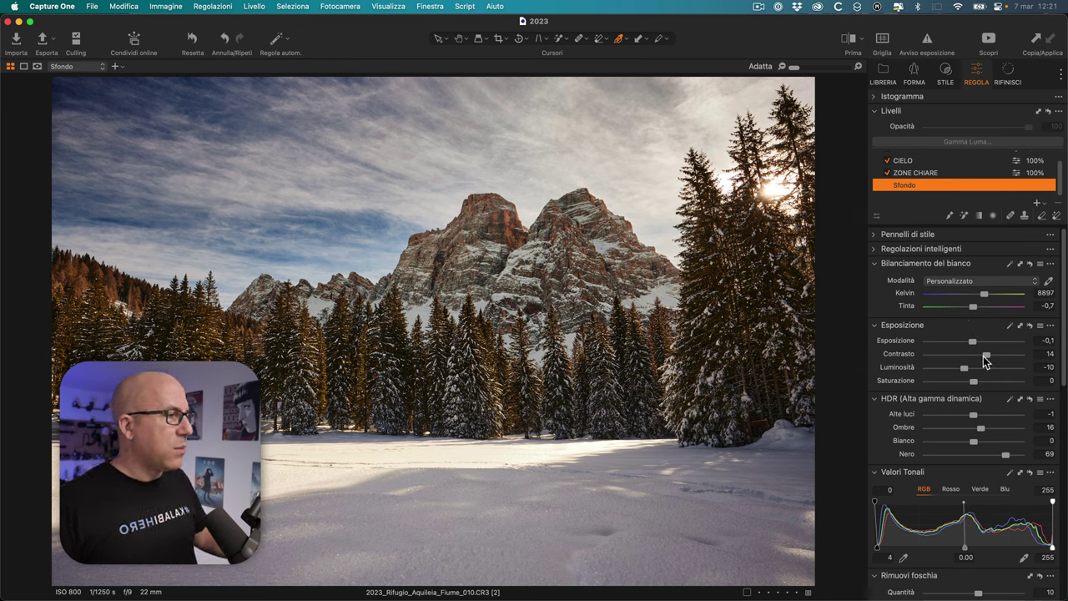
{"action": "left_click_drag", "start_coordinate": [984, 354], "coordinate": [957, 374]}
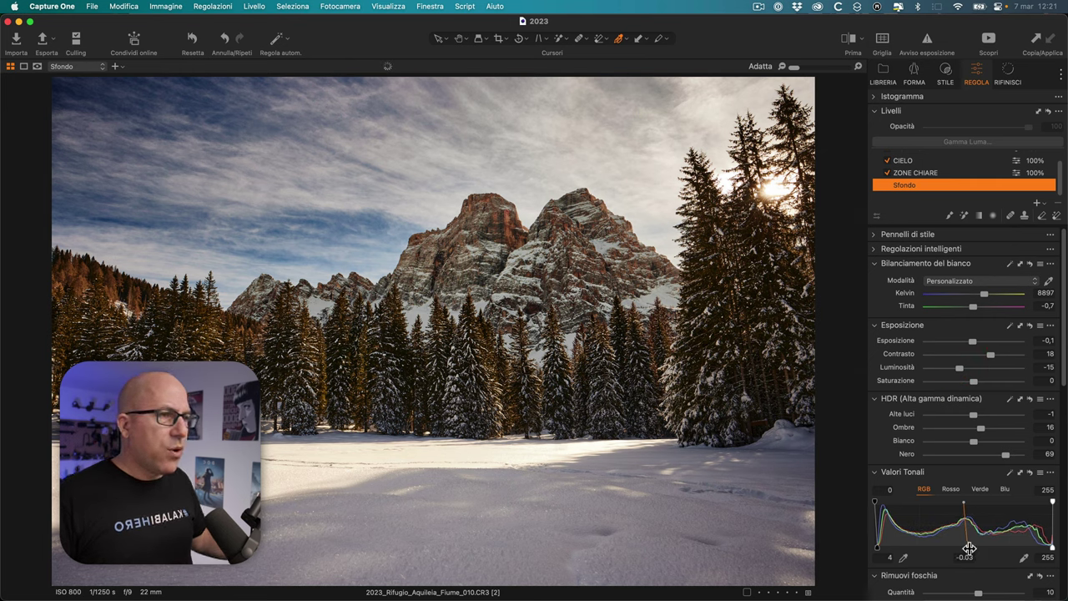
{"action": "left_click_drag", "start_coordinate": [969, 546], "coordinate": [945, 546]}
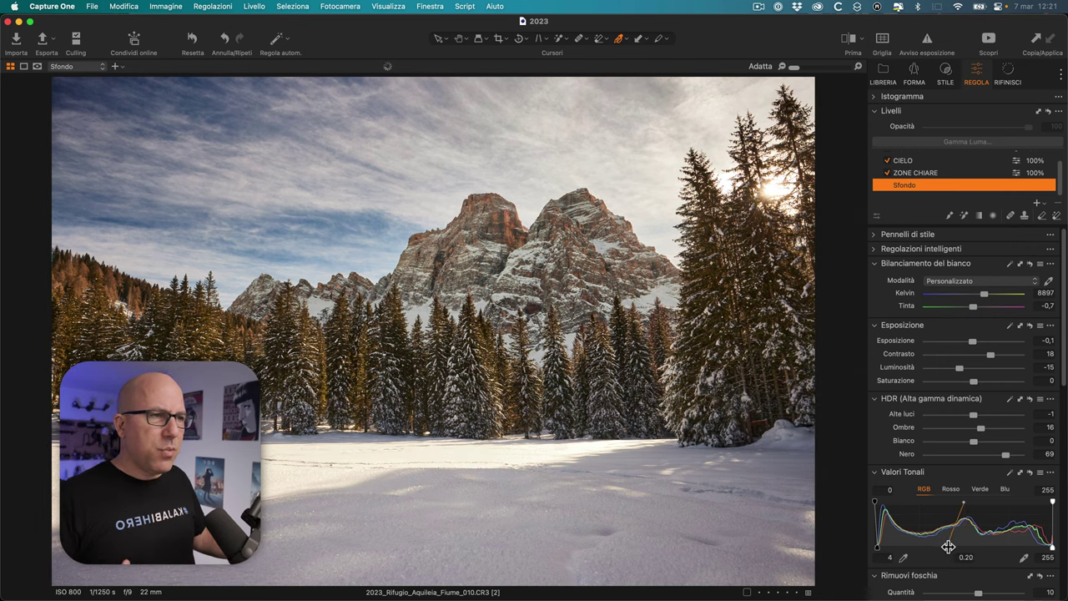
{"action": "left_click_drag", "start_coordinate": [953, 544], "coordinate": [964, 543]}
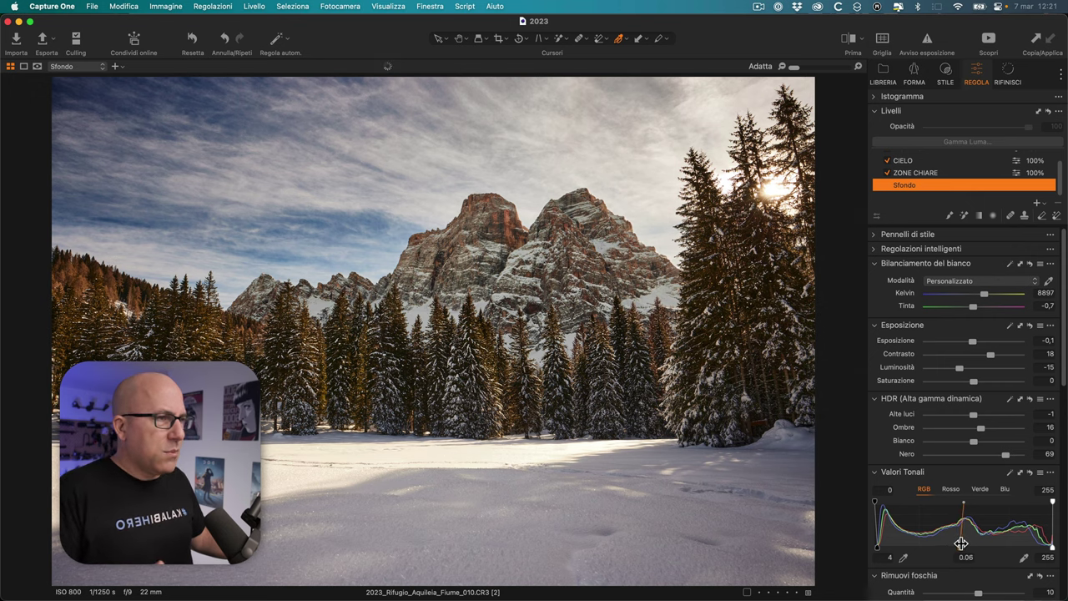
{"action": "left_click", "coordinate": [958, 544]}
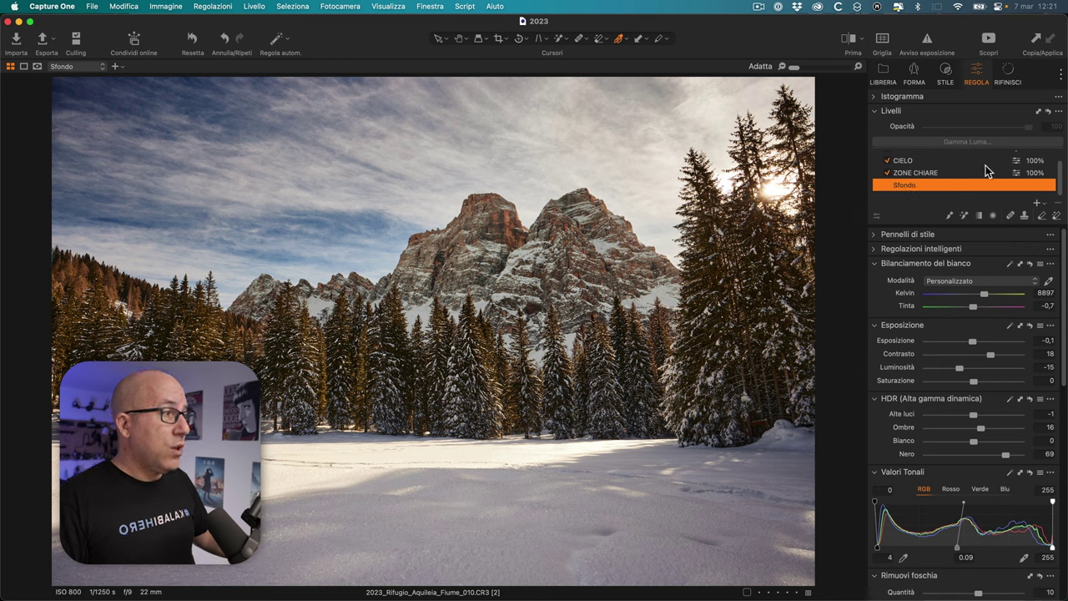
Step: Add a new adjustment layer named VIGNETTA
{"action": "left_click", "coordinate": [1036, 203]}
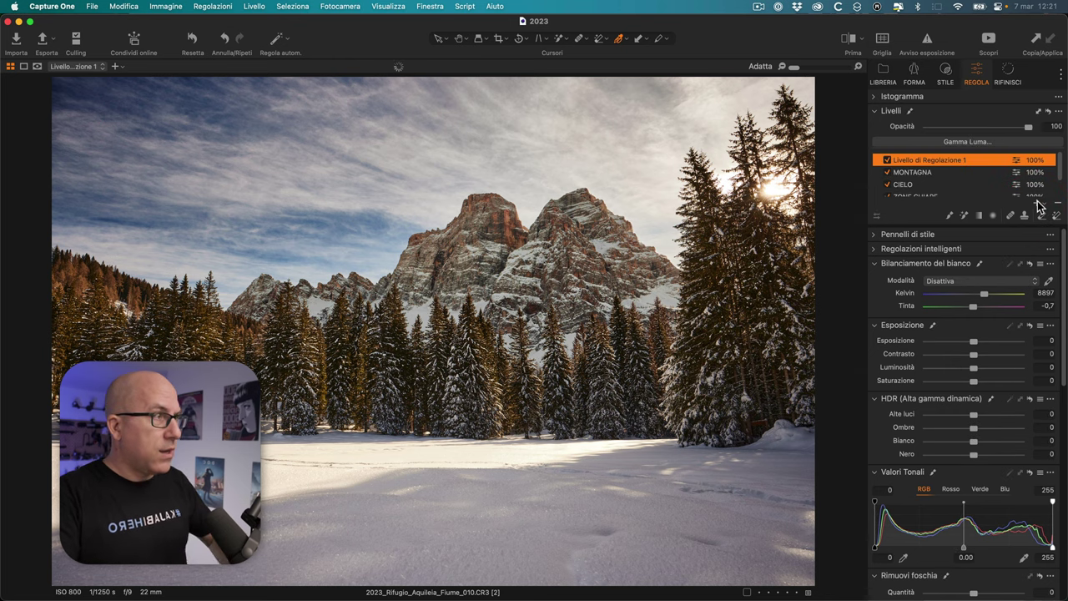
{"action": "type", "text": "MON"}
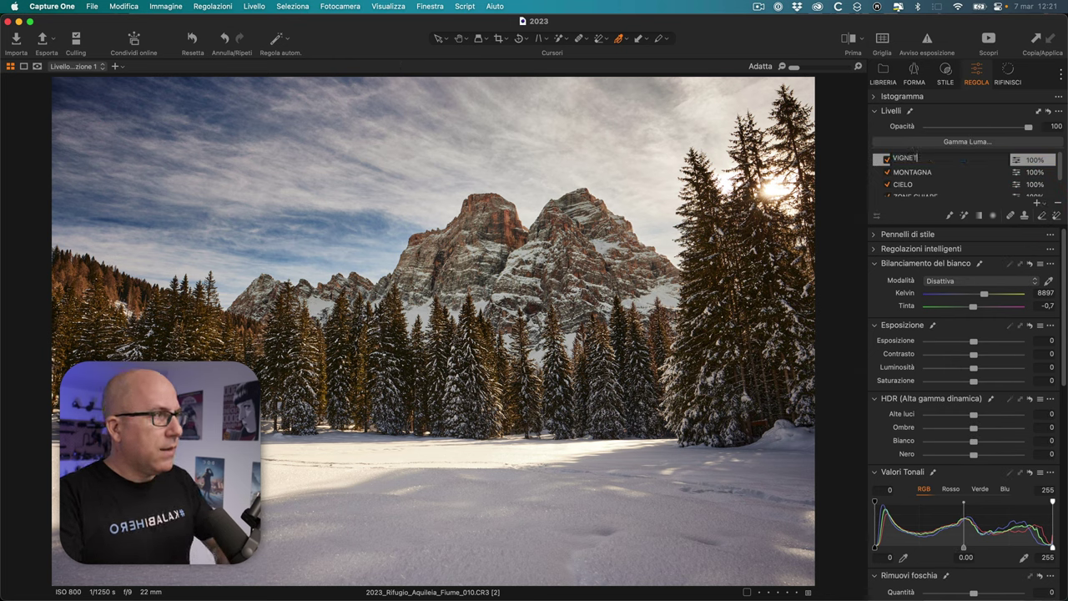
{"action": "type", "text": "TA"}
{"action": "key", "text": "Return"}
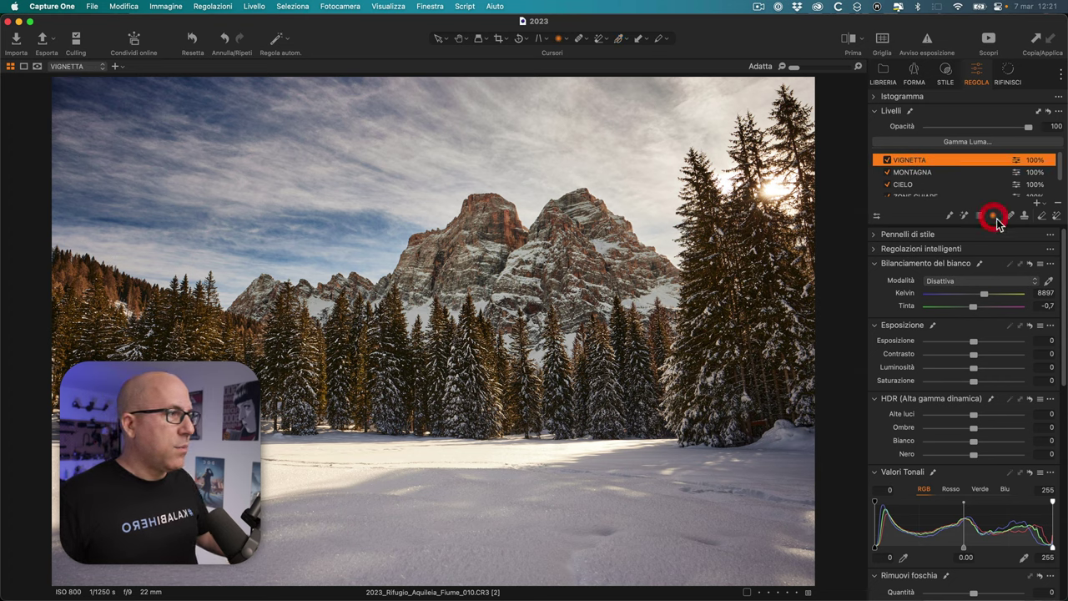
Step: Draw an elliptical radial-gradient mask around the mountain, reshape it, and hide the overlay
{"action": "right_click", "coordinate": [451, 306]}
{"action": "right_click", "coordinate": [413, 305]}
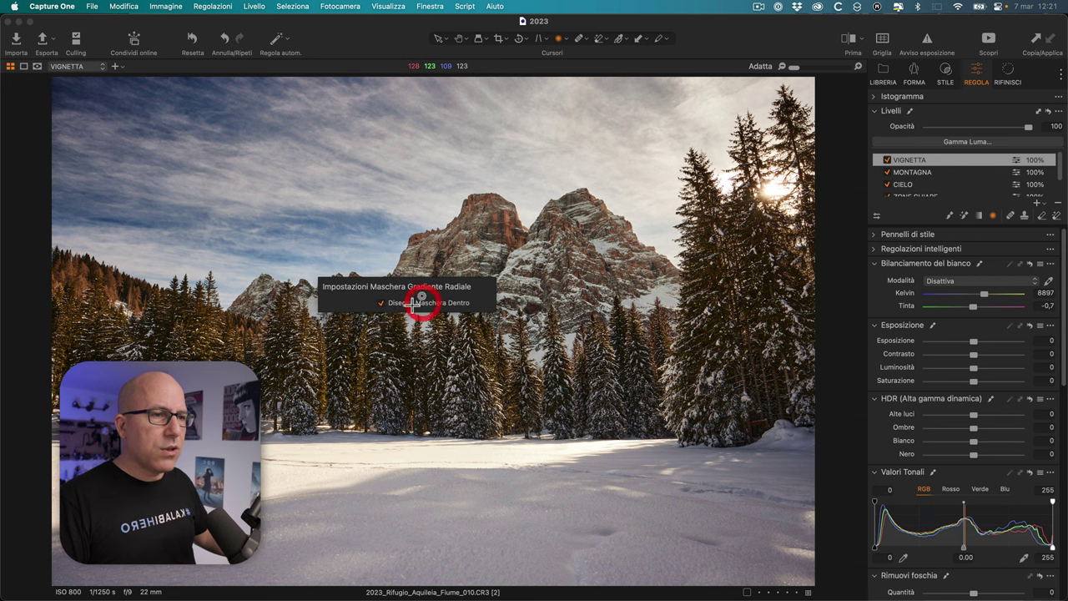
{"action": "left_click", "coordinate": [380, 302]}
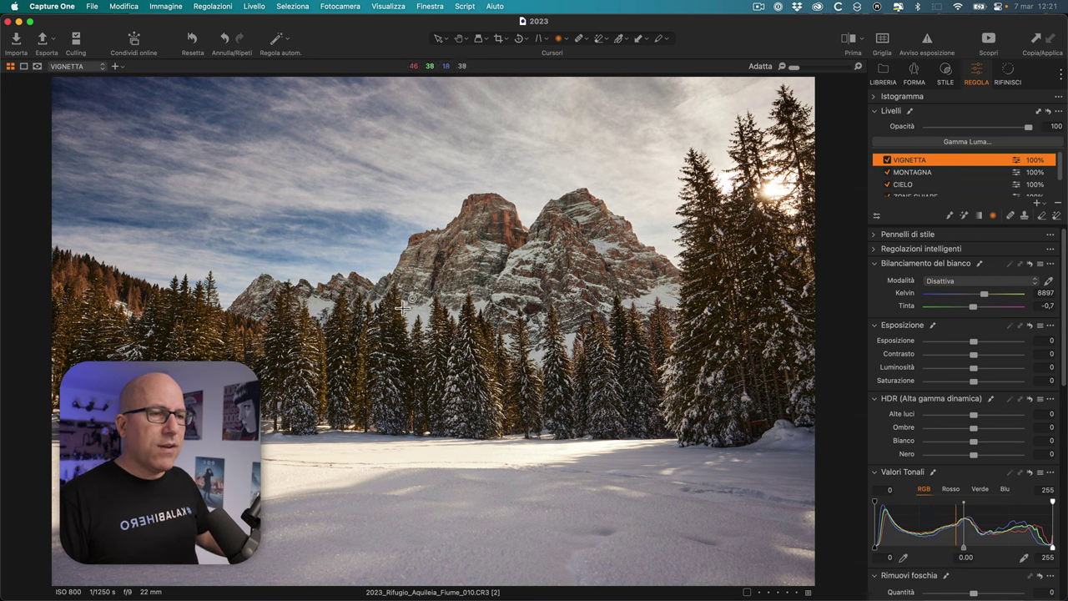
{"action": "mouse_move", "coordinate": [421, 291]}
{"action": "left_mouse_down"}
{"action": "mouse_move", "coordinate": [672, 412]}
{"action": "mouse_move", "coordinate": [834, 513]}
{"action": "left_mouse_up"}
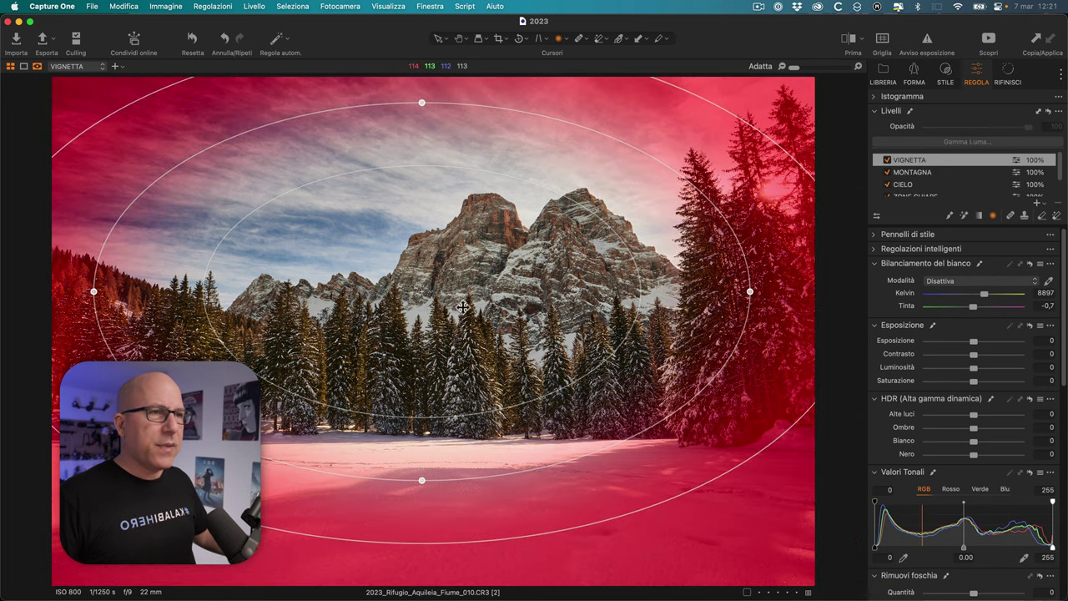
{"action": "left_click_drag", "start_coordinate": [433, 305], "coordinate": [493, 342]}
{"action": "left_click_drag", "start_coordinate": [124, 332], "coordinate": [66, 330]}
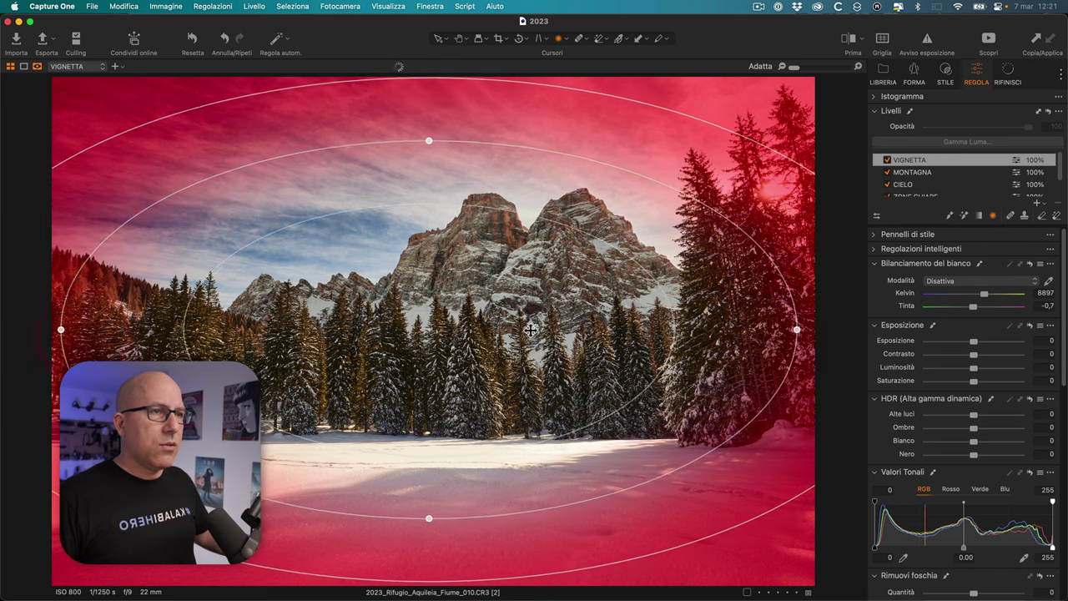
{"action": "left_click_drag", "start_coordinate": [435, 142], "coordinate": [433, 132]}
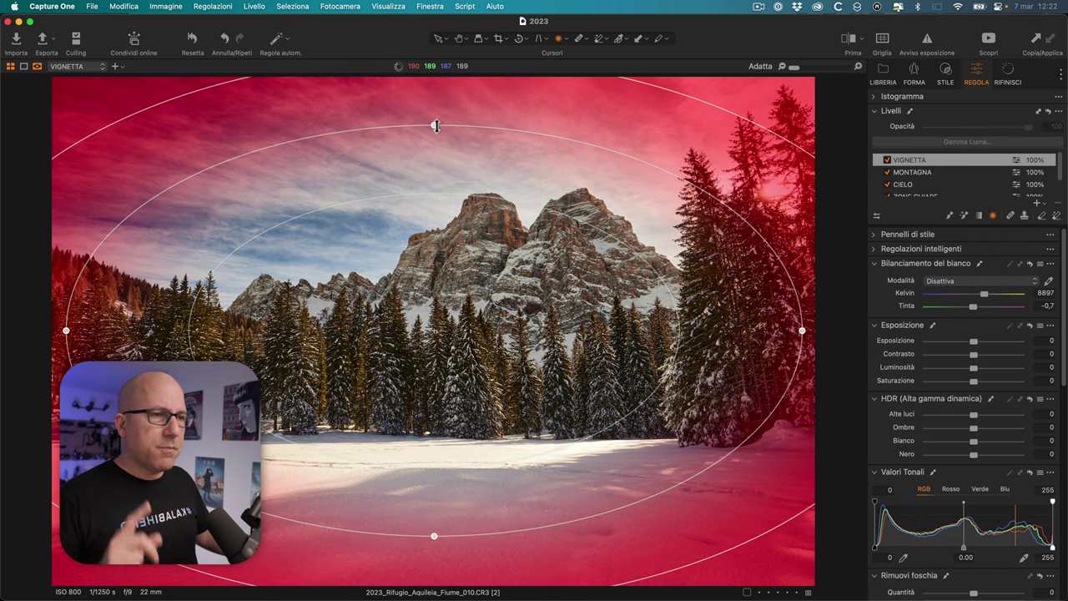
{"action": "left_click", "coordinate": [430, 223]}
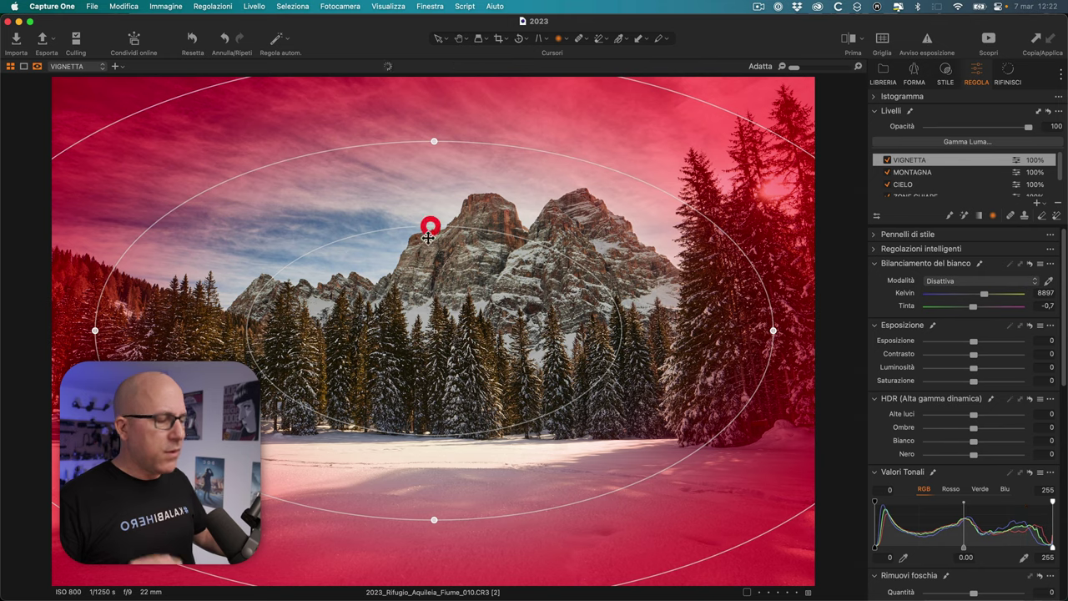
{"action": "key", "text": "m"}
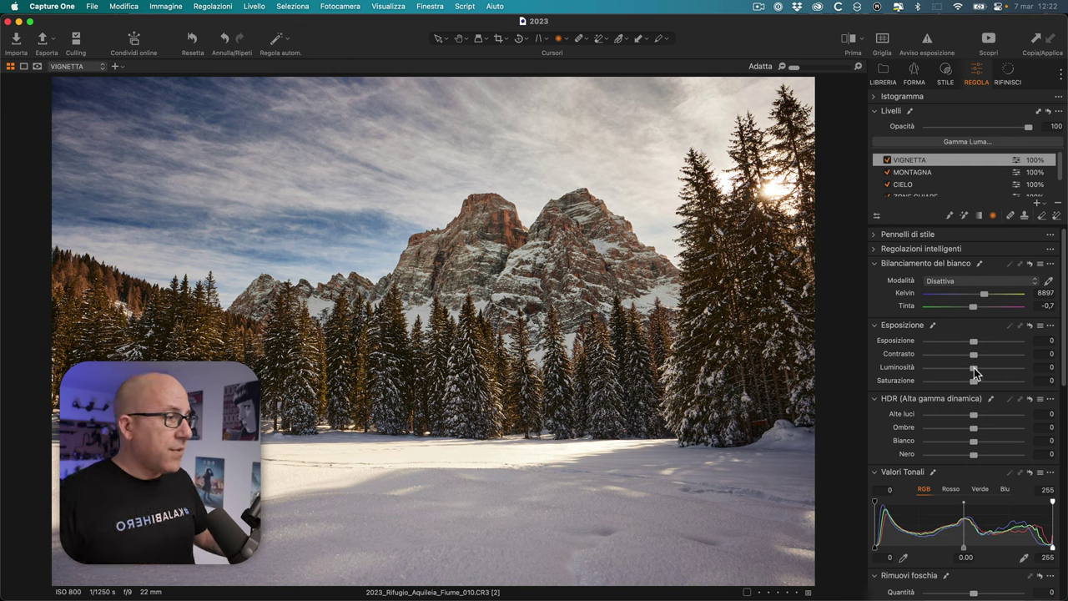
Step: Set VIGNETTA to exposure -0.47, brightness -29, blacks 90, shadows 20 and opacity 23
{"action": "mouse_move", "coordinate": [976, 373]}
{"action": "left_mouse_down"}
{"action": "mouse_move", "coordinate": [948, 377]}
{"action": "mouse_move", "coordinate": [967, 343]}
{"action": "left_mouse_up"}
{"action": "left_click", "coordinate": [972, 342]}
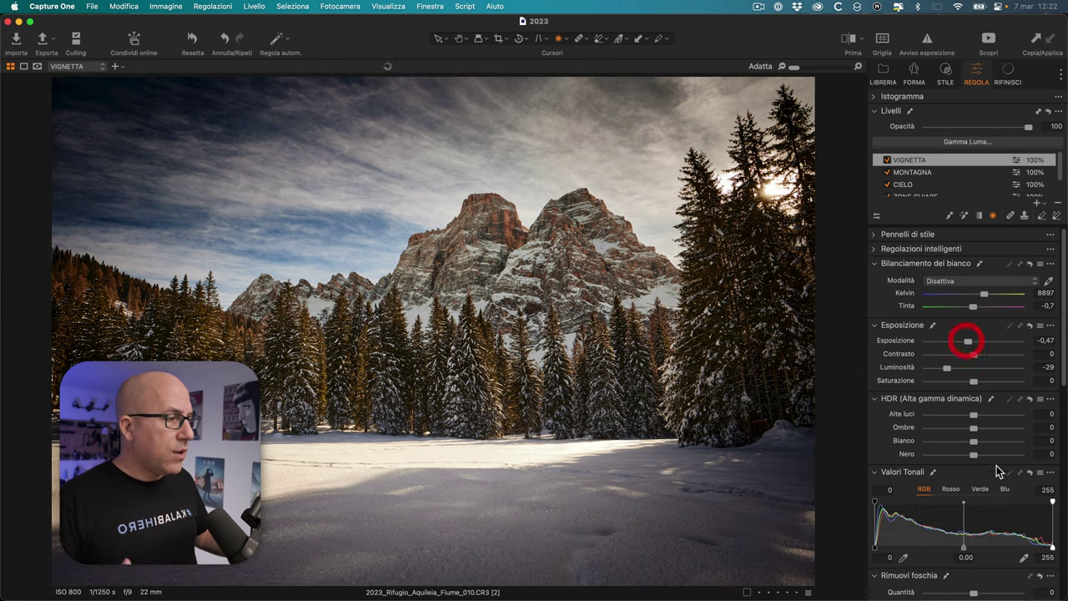
{"action": "left_click_drag", "start_coordinate": [977, 456], "coordinate": [1027, 458]}
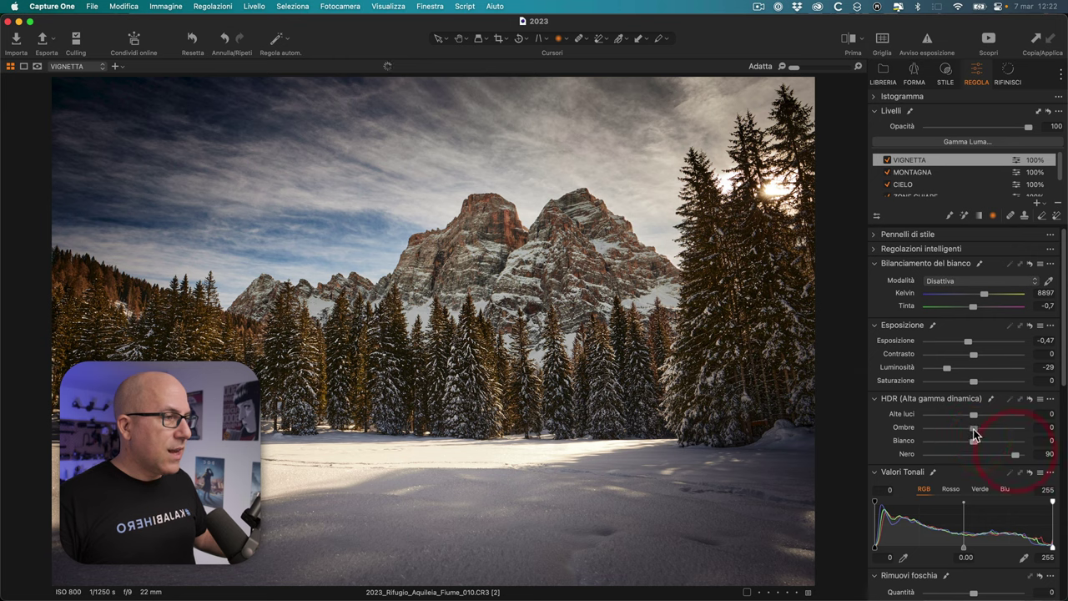
{"action": "left_click_drag", "start_coordinate": [980, 428], "coordinate": [983, 429]}
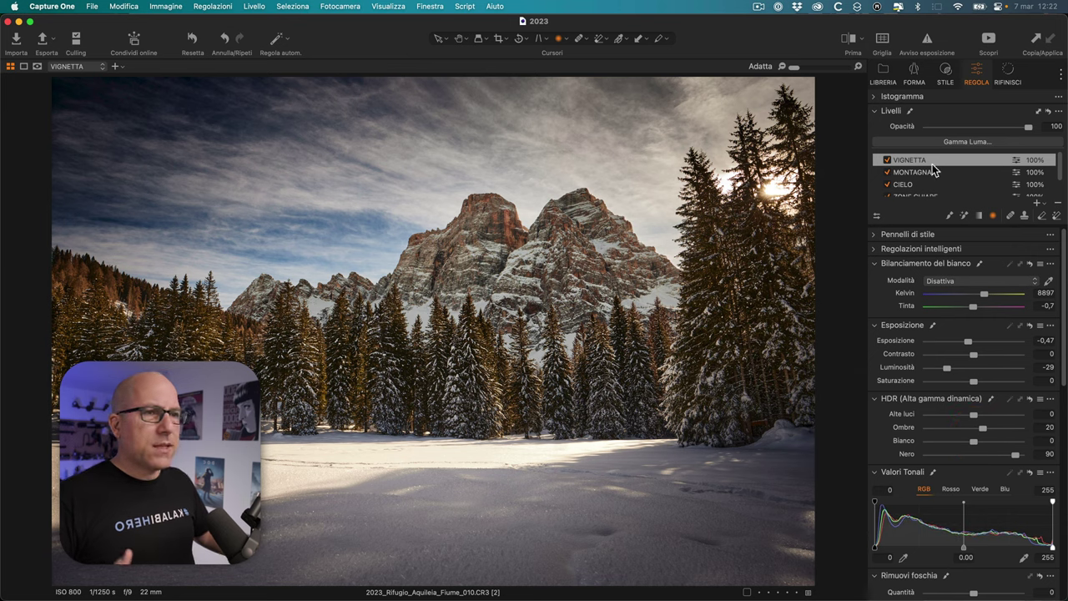
{"action": "left_click_drag", "start_coordinate": [1028, 130], "coordinate": [952, 133]}
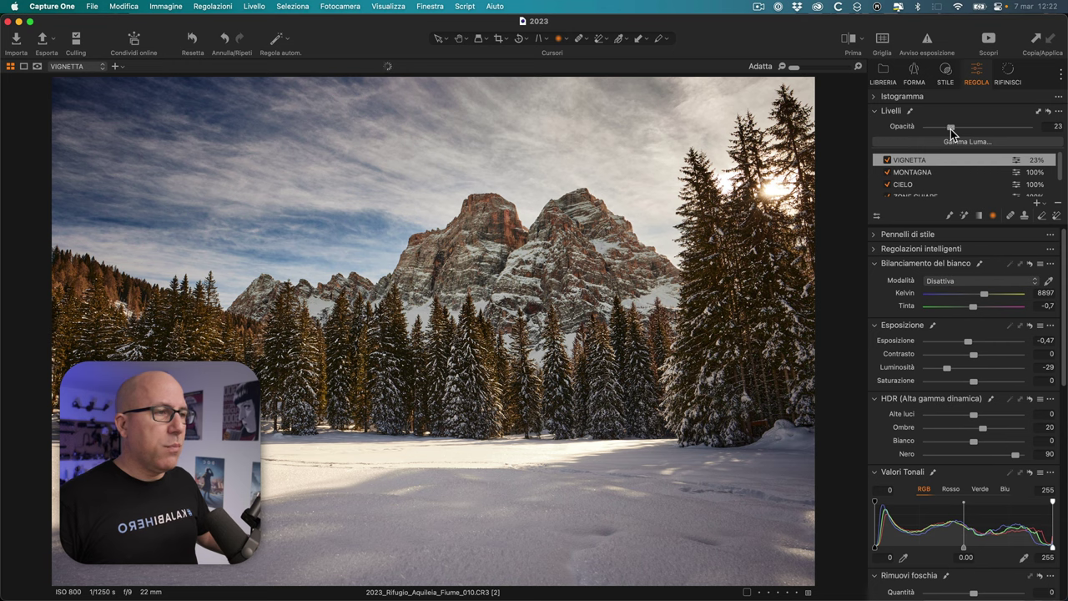
Step: Check the vignette by toggling the layer and sweeping the Prima before/after split
{"action": "left_click", "coordinate": [887, 159]}
{"action": "left_click", "coordinate": [887, 160]}
{"action": "left_click", "coordinate": [848, 38]}
{"action": "mouse_move", "coordinate": [431, 332]}
{"action": "left_mouse_down"}
{"action": "mouse_move", "coordinate": [812, 336]}
{"action": "mouse_move", "coordinate": [222, 331]}
{"action": "mouse_move", "coordinate": [2, 343]}
{"action": "mouse_move", "coordinate": [320, 331]}
{"action": "left_mouse_up"}
{"action": "mouse_move", "coordinate": [245, 331]}
{"action": "left_mouse_down"}
{"action": "mouse_move", "coordinate": [537, 332]}
{"action": "mouse_move", "coordinate": [291, 331]}
{"action": "mouse_move", "coordinate": [494, 332]}
{"action": "left_mouse_up"}
{"action": "left_click", "coordinate": [849, 41]}
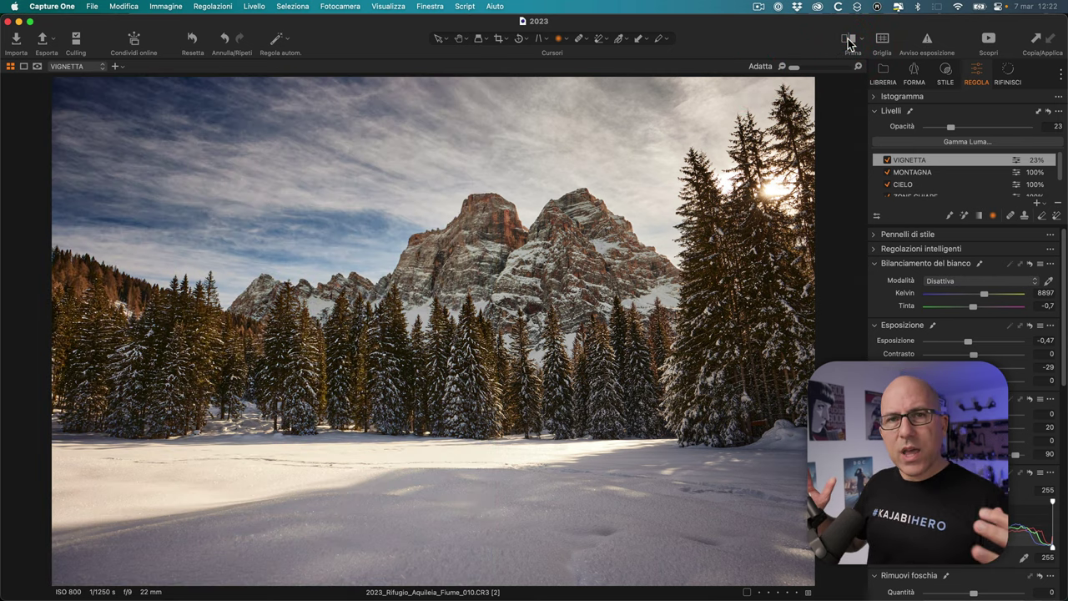
Step: Align keystone vertical guides with the leaning trees and apply a first perspective correction
{"action": "left_click", "coordinate": [540, 40]}
{"action": "mouse_move", "coordinate": [203, 177]}
{"action": "left_mouse_down"}
{"action": "mouse_move", "coordinate": [288, 380]}
{"action": "mouse_move", "coordinate": [211, 292]}
{"action": "mouse_move", "coordinate": [198, 446]}
{"action": "mouse_move", "coordinate": [195, 436]}
{"action": "left_mouse_up"}
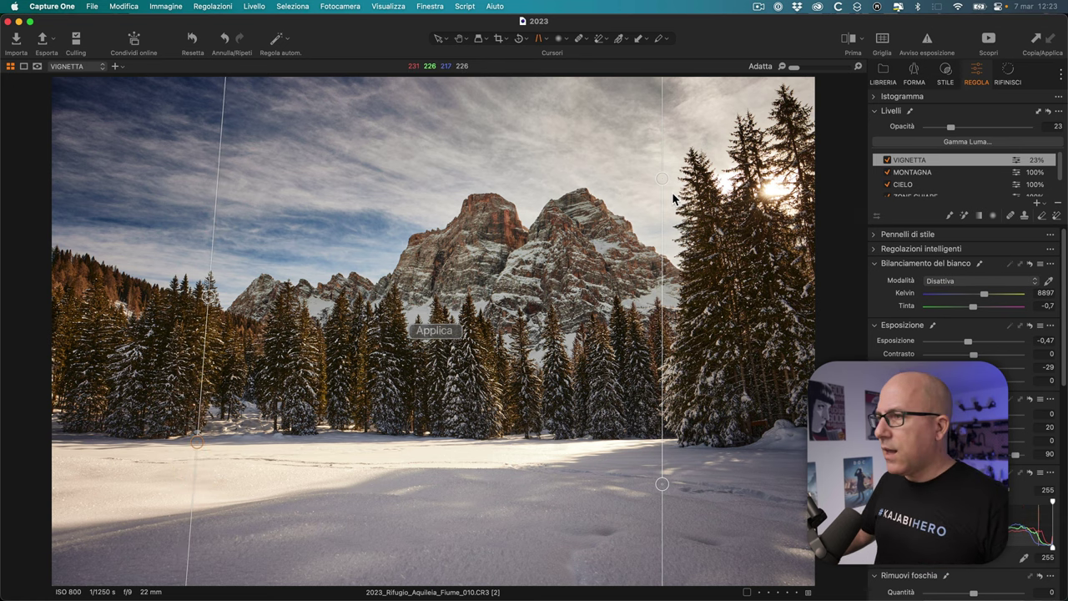
{"action": "mouse_move", "coordinate": [662, 177]}
{"action": "left_mouse_down"}
{"action": "mouse_move", "coordinate": [634, 413]}
{"action": "mouse_move", "coordinate": [658, 304]}
{"action": "left_mouse_up"}
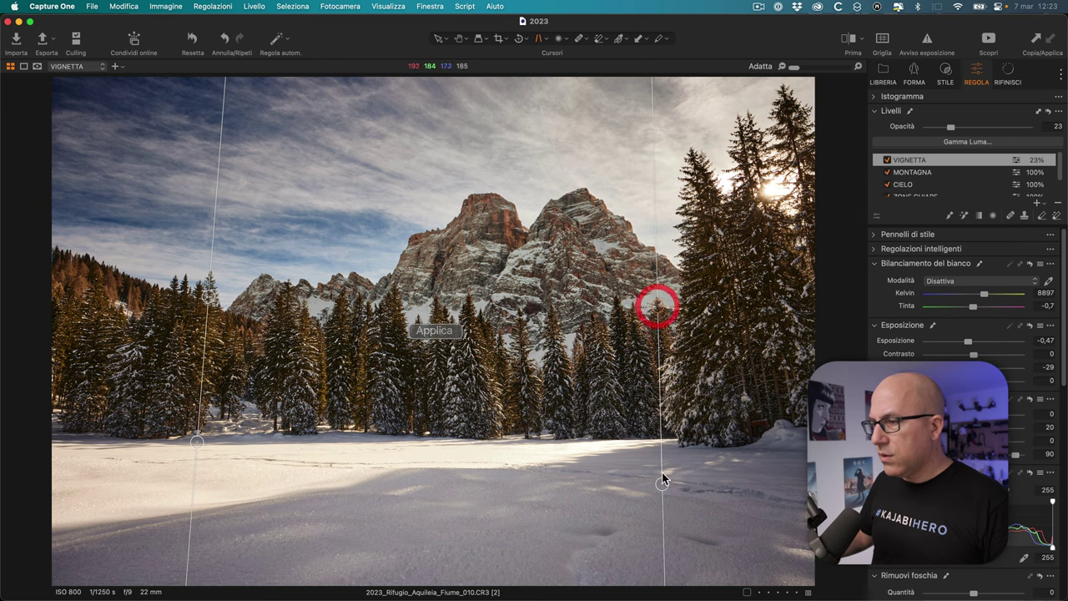
{"action": "left_click", "coordinate": [661, 484]}
{"action": "left_click_drag", "start_coordinate": [662, 484], "coordinate": [665, 461]}
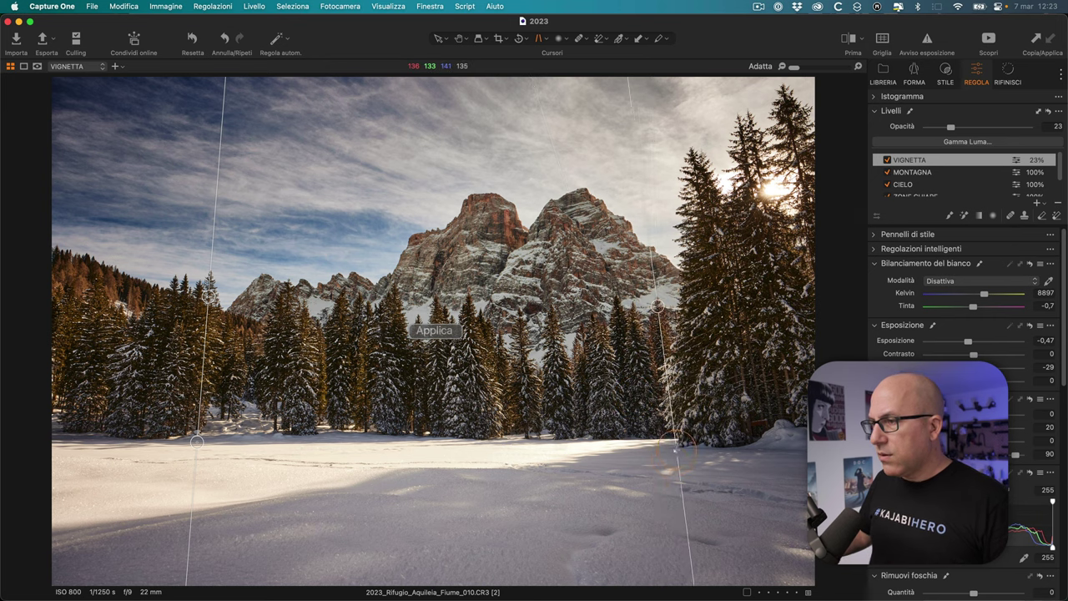
{"action": "left_click", "coordinate": [440, 332]}
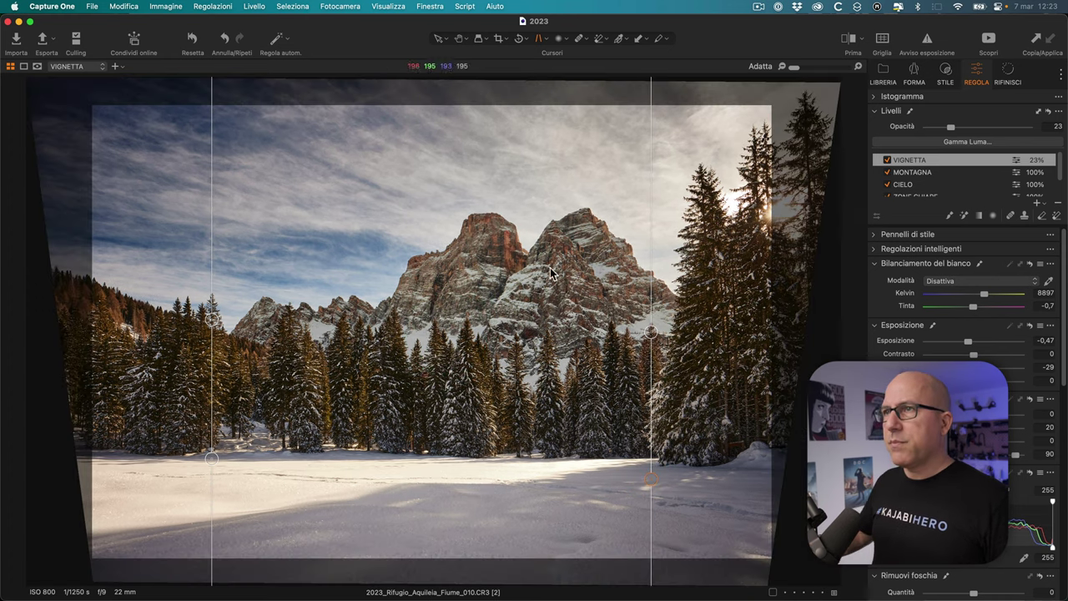
{"action": "left_click", "coordinate": [437, 38]}
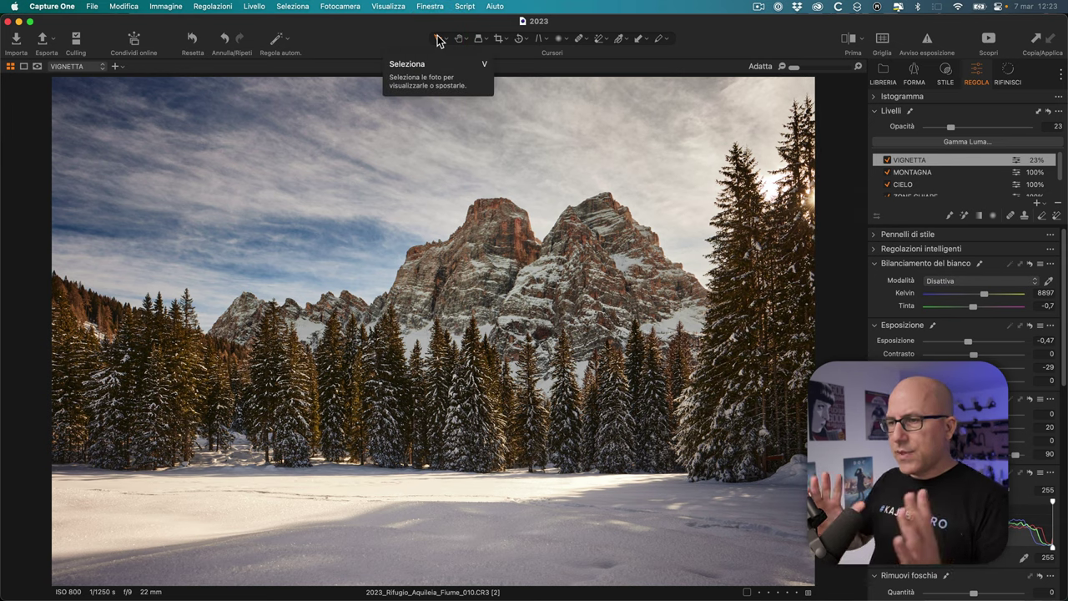
Step: Refine the left and right keystone guides and reapply the vertical correction
{"action": "left_click", "coordinate": [540, 38]}
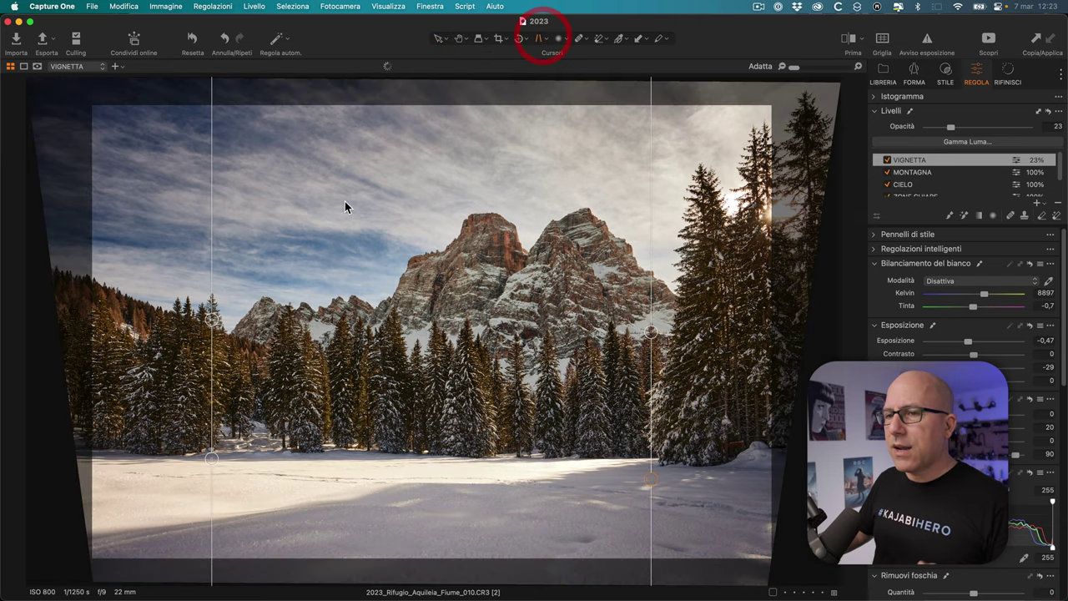
{"action": "left_click_drag", "start_coordinate": [211, 458], "coordinate": [213, 464]}
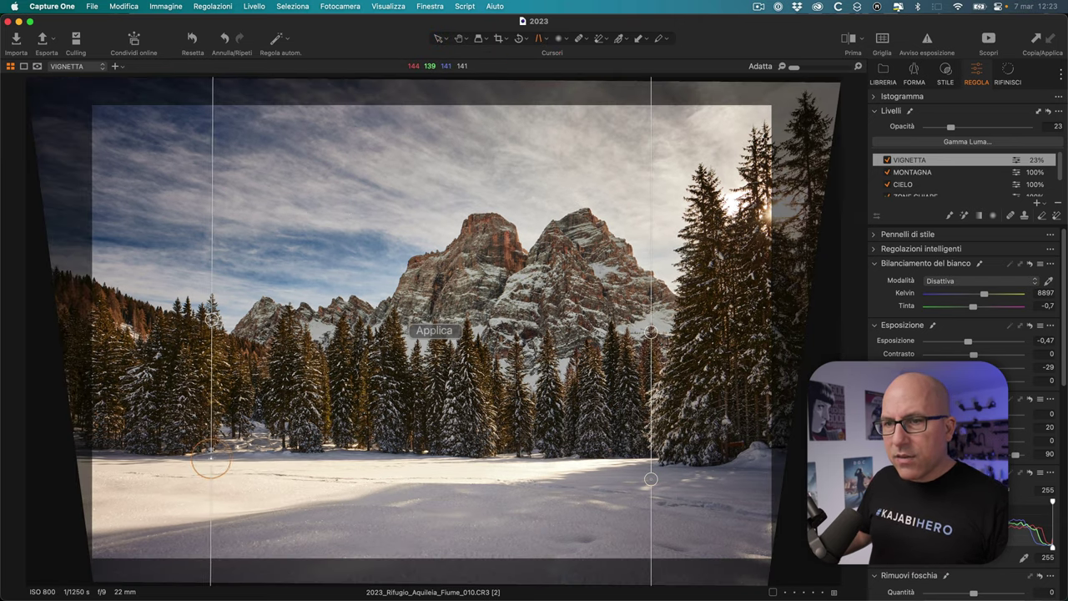
{"action": "left_click", "coordinate": [213, 455]}
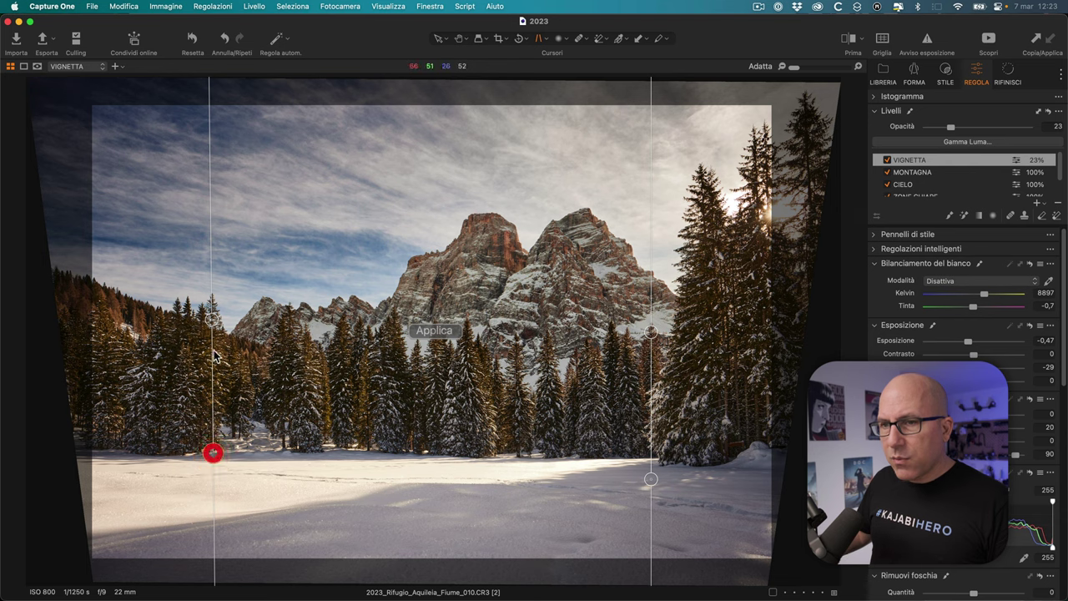
{"action": "left_click_drag", "start_coordinate": [651, 479], "coordinate": [648, 456]}
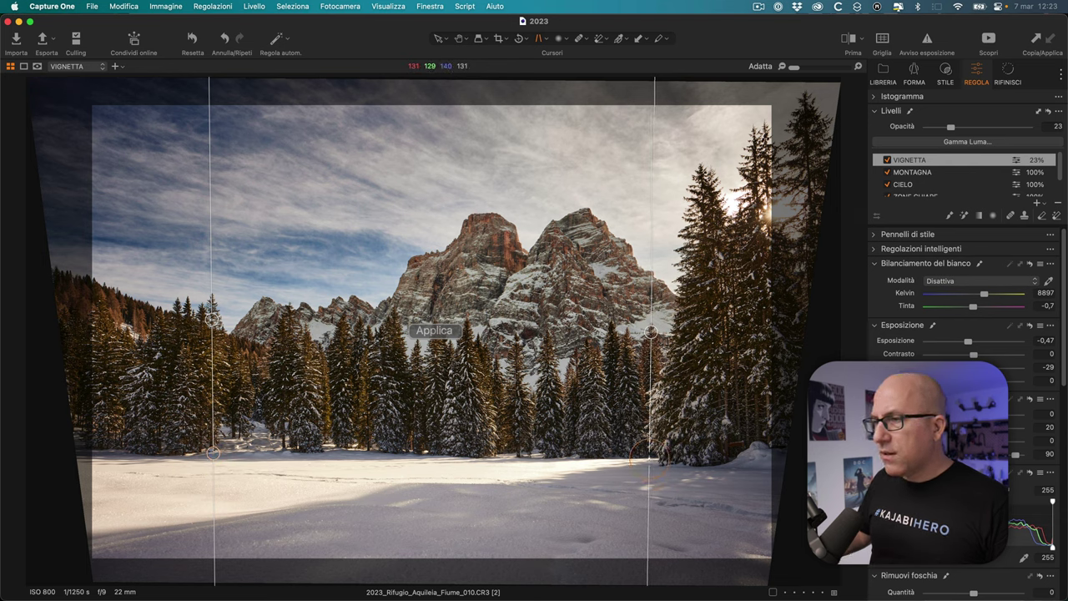
{"action": "left_click", "coordinate": [465, 353]}
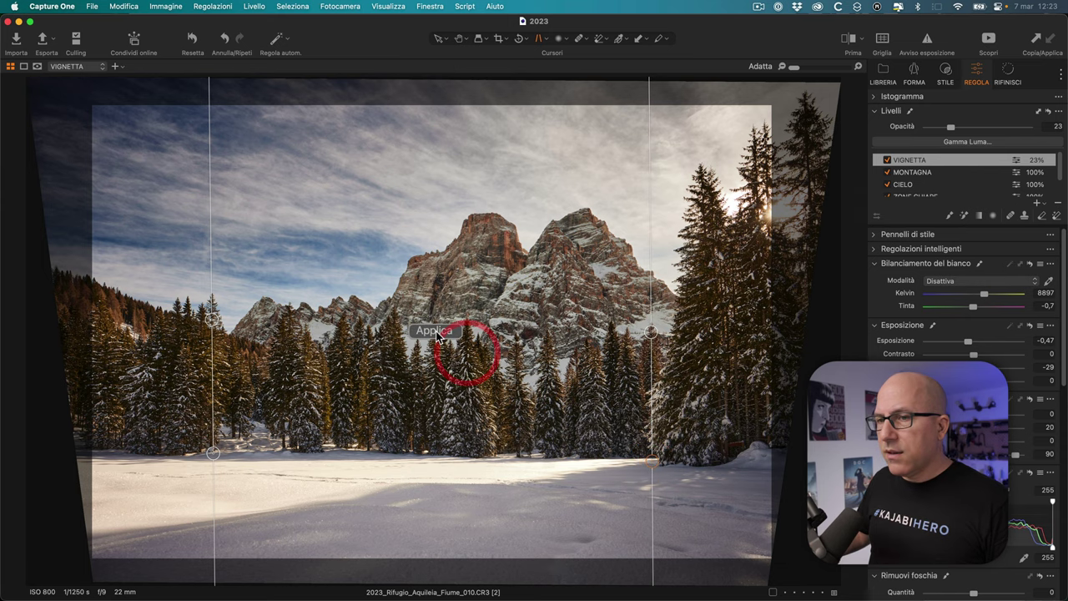
{"action": "left_click", "coordinate": [436, 333]}
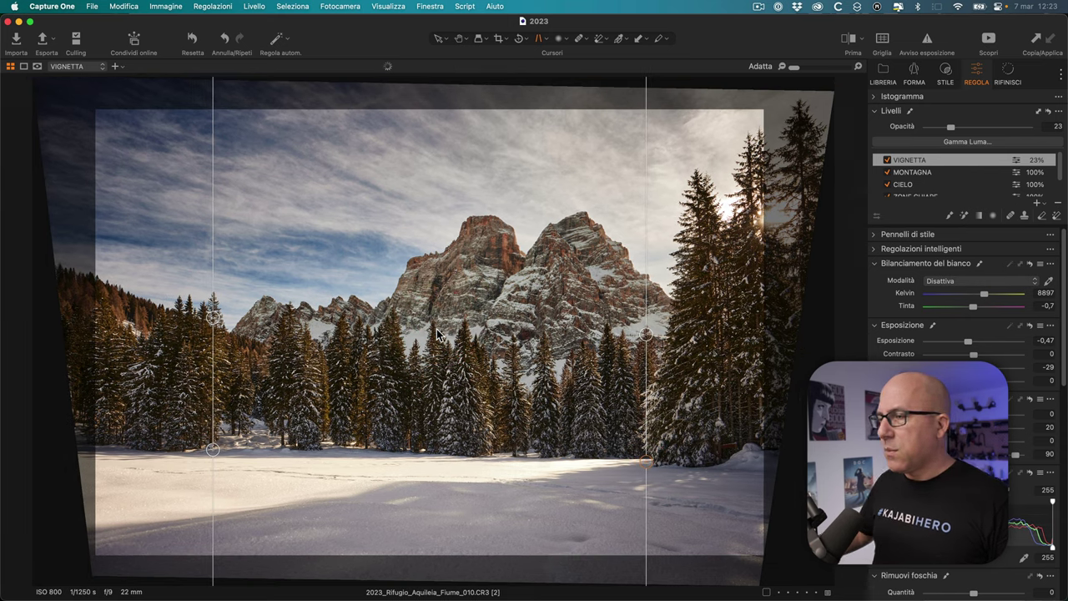
{"action": "left_click", "coordinate": [438, 39]}
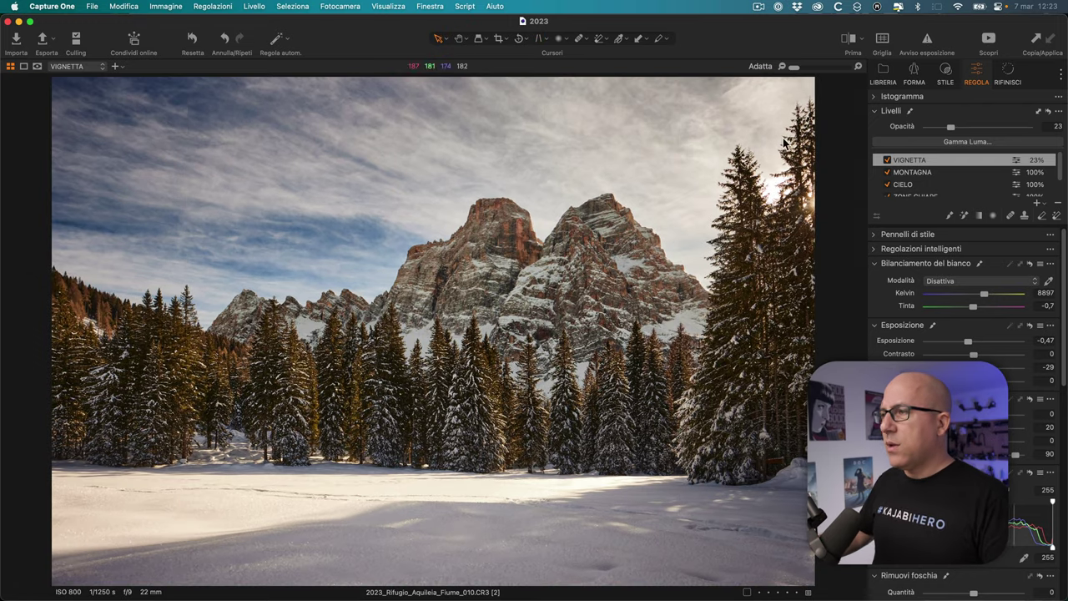
Step: Draw a radial mask, then flatten, widen, rotate and move it up around the mountain
{"action": "left_click", "coordinate": [993, 215]}
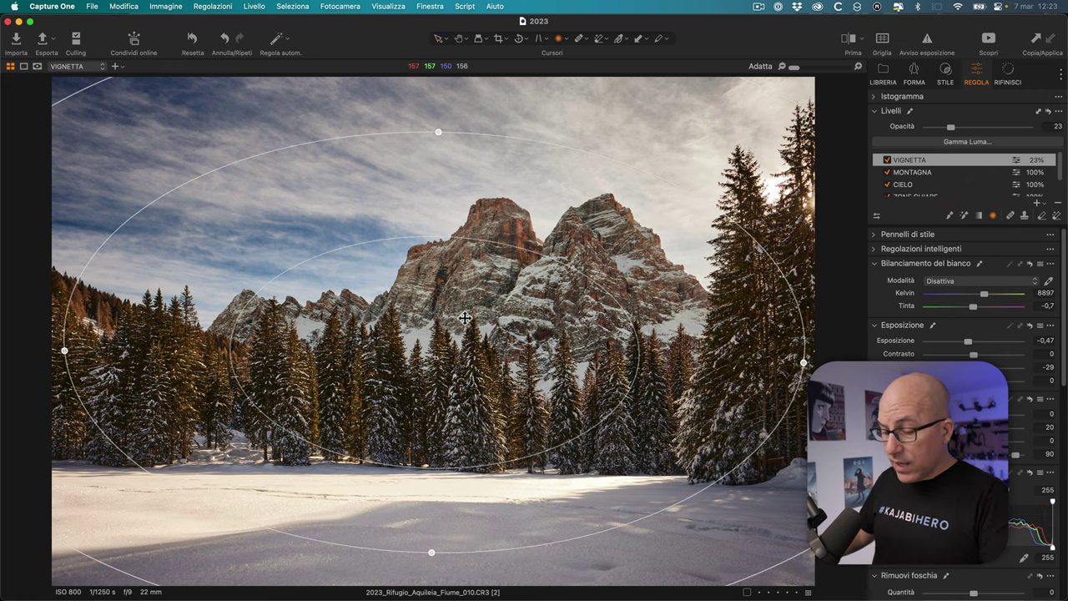
{"action": "key", "text": "m"}
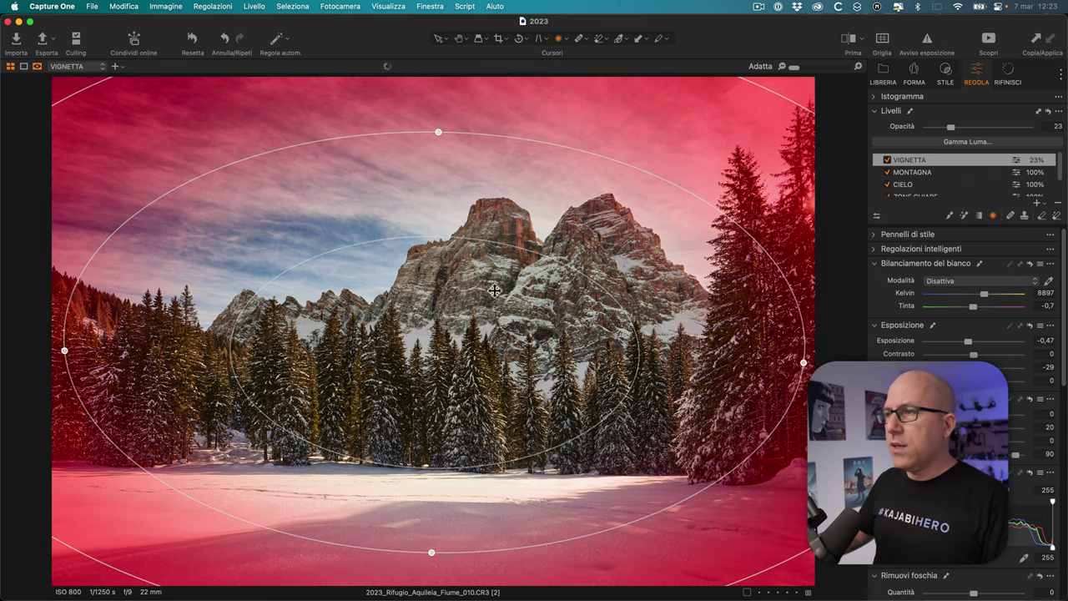
{"action": "left_click_drag", "start_coordinate": [438, 133], "coordinate": [439, 151]}
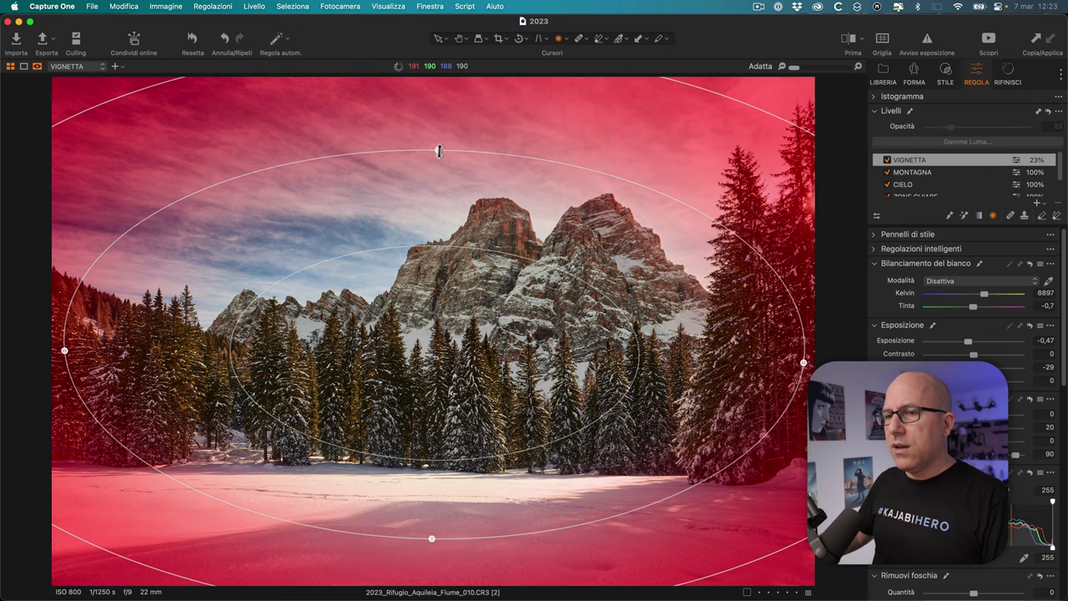
{"action": "left_click_drag", "start_coordinate": [793, 360], "coordinate": [798, 359]}
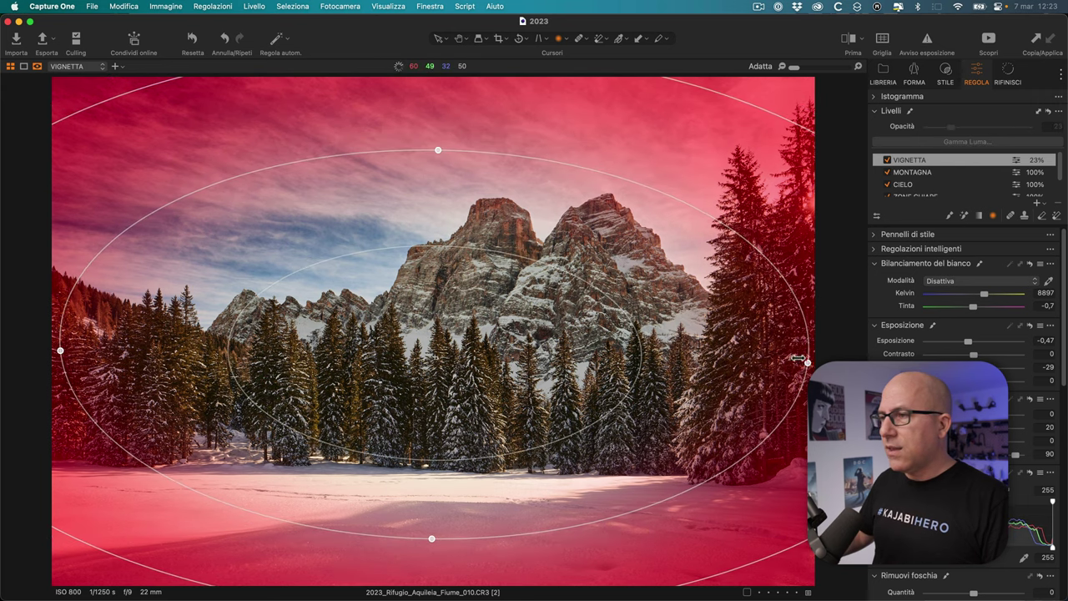
{"action": "left_click_drag", "start_coordinate": [742, 237], "coordinate": [746, 231]}
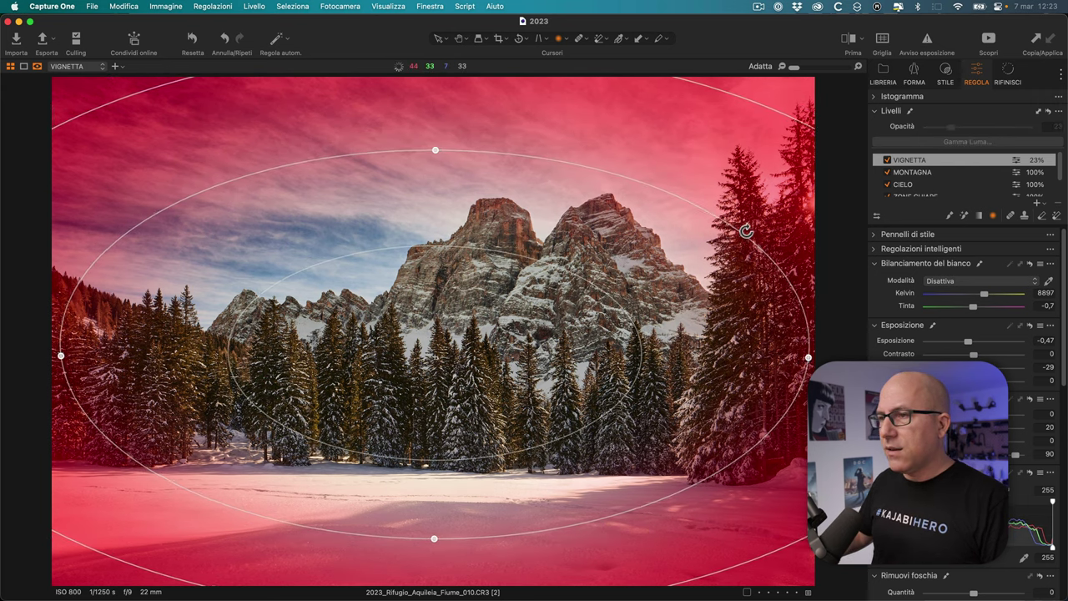
{"action": "left_click_drag", "start_coordinate": [533, 333], "coordinate": [544, 303]}
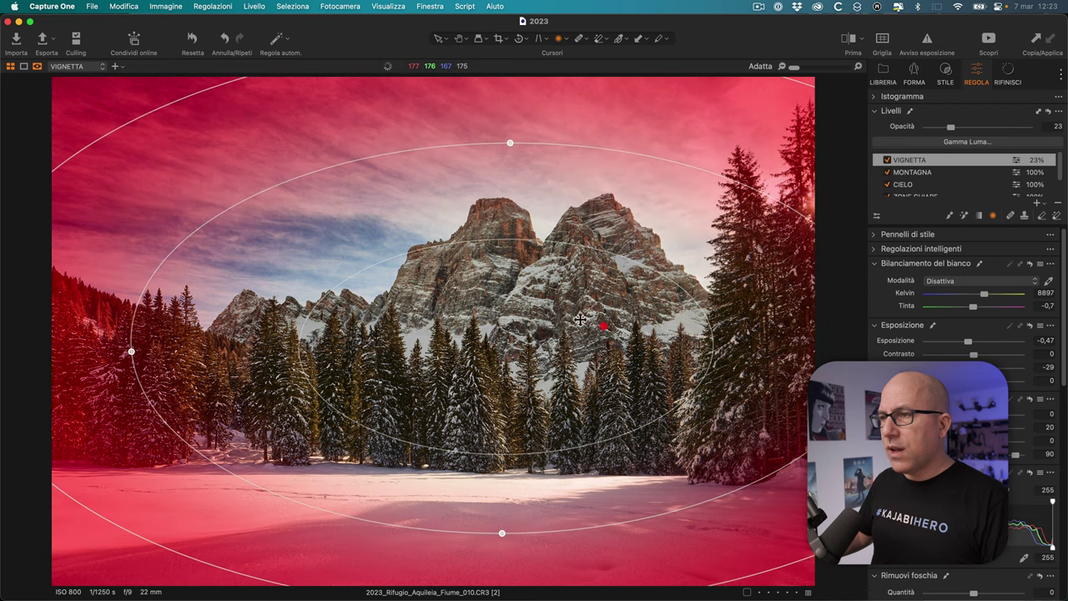
{"action": "left_click", "coordinate": [901, 158]}
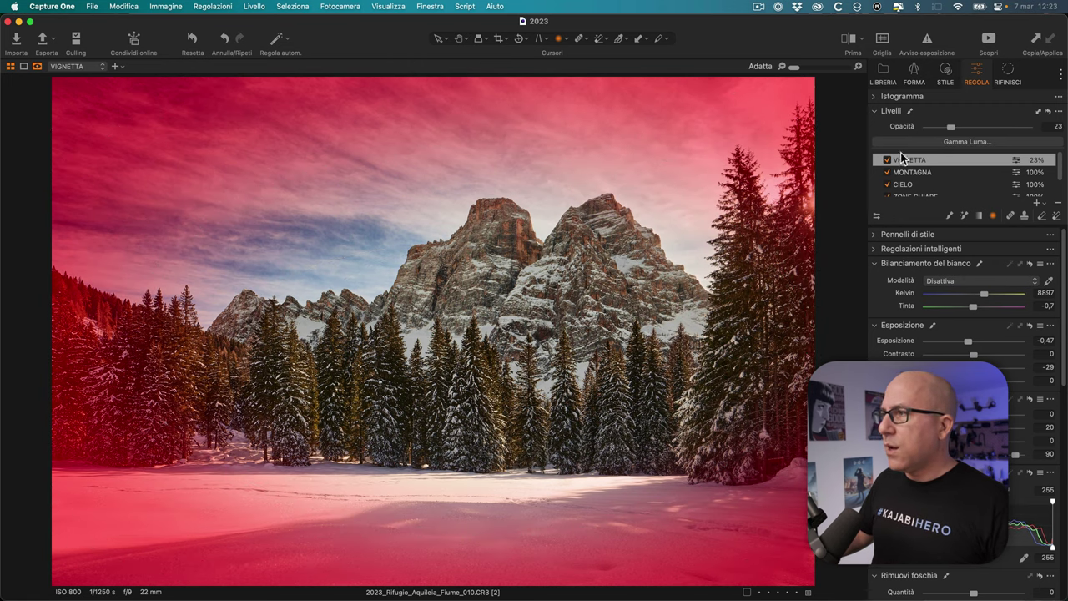
{"action": "key", "text": "m"}
Step: Compare the VIGNETTA layer on and off, then raise its opacity to 41%
{"action": "left_click", "coordinate": [887, 160]}
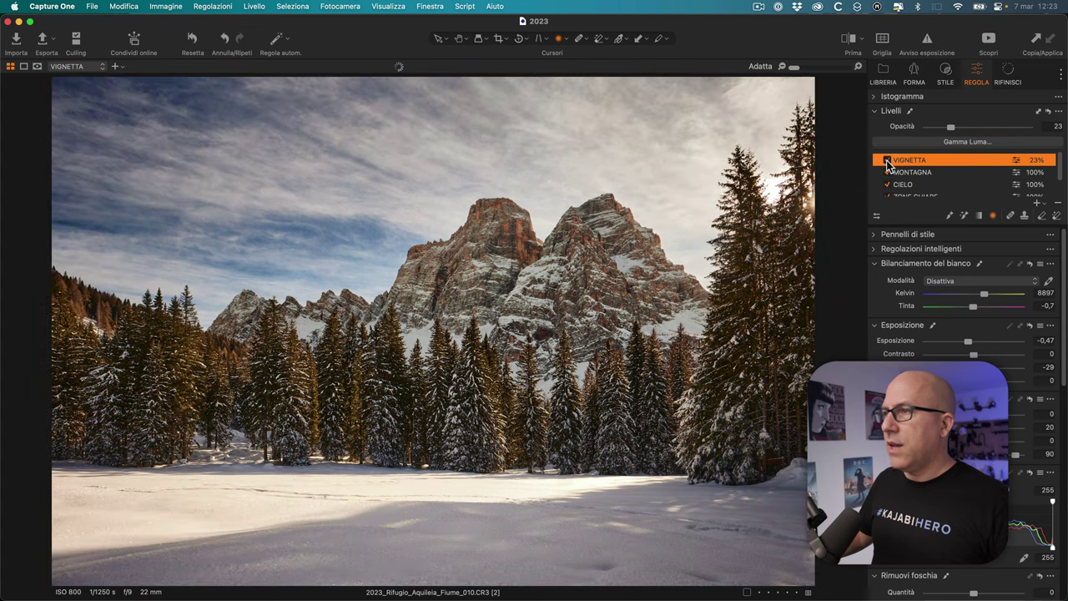
{"action": "left_click", "coordinate": [887, 159]}
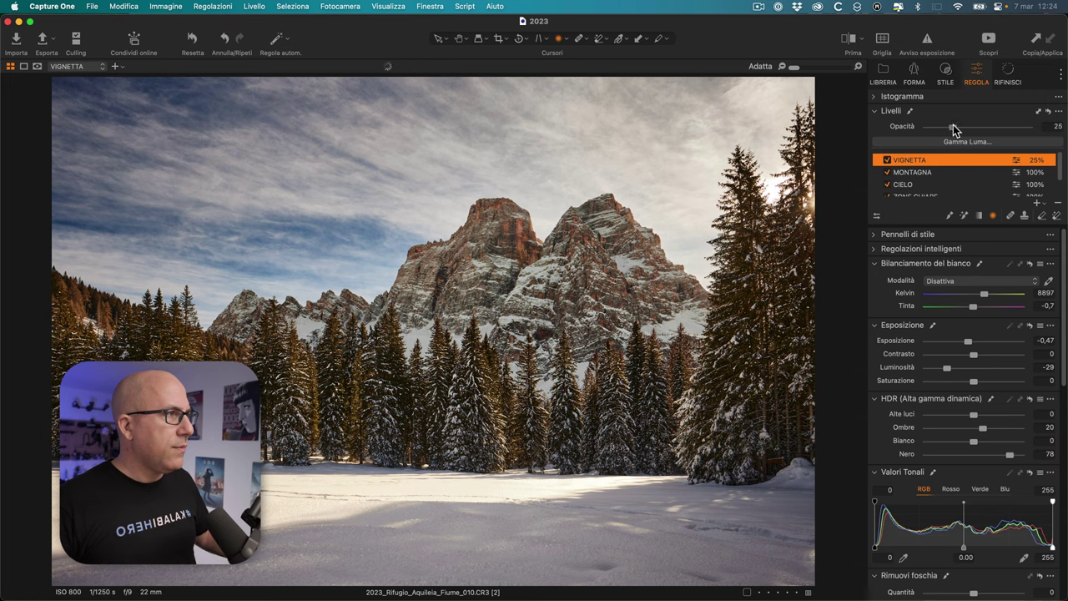
{"action": "left_click_drag", "start_coordinate": [966, 126], "coordinate": [966, 126]}
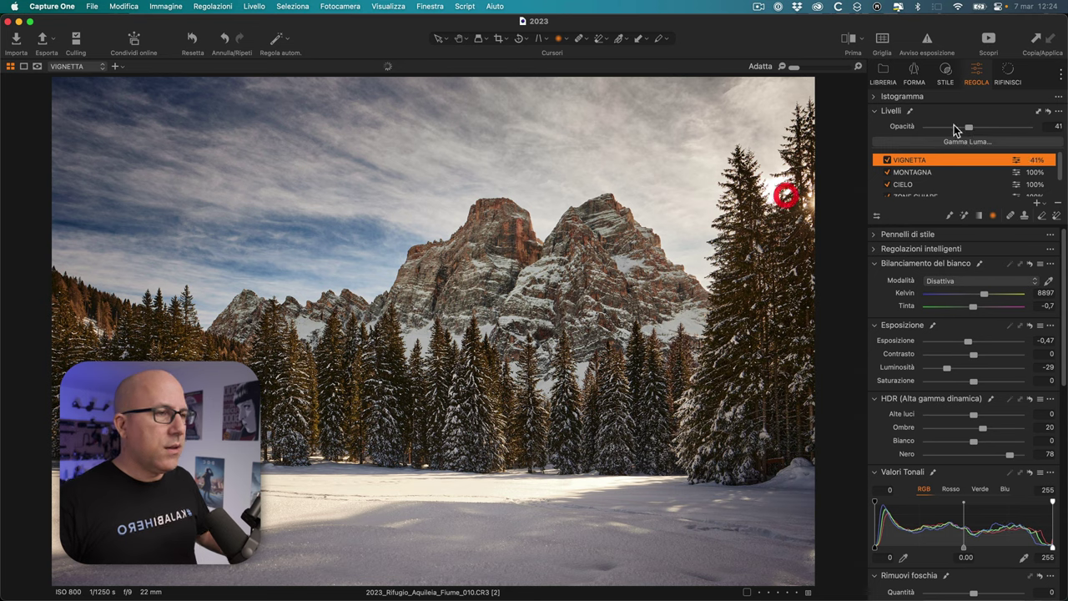
{"action": "scroll", "coordinate": [897, 198], "scroll_direction": "down", "scroll_amount": 2}
Step: Raise the Sfondo layer's Kelvin white balance from 8897 K to 10749 K
{"action": "left_click", "coordinate": [910, 185]}
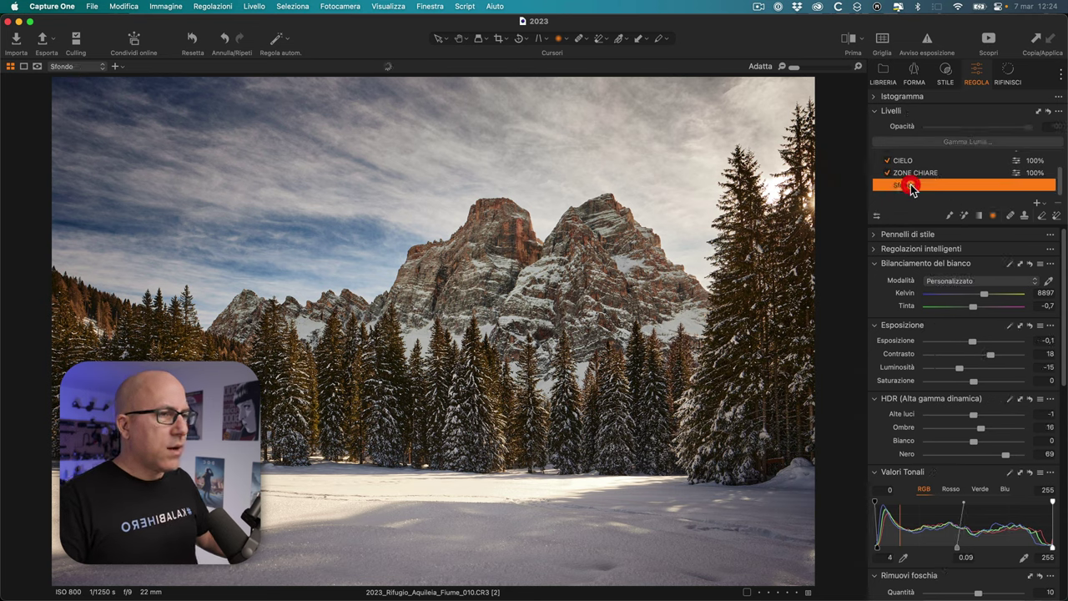
{"action": "scroll", "coordinate": [908, 167], "scroll_direction": "up", "scroll_amount": 1}
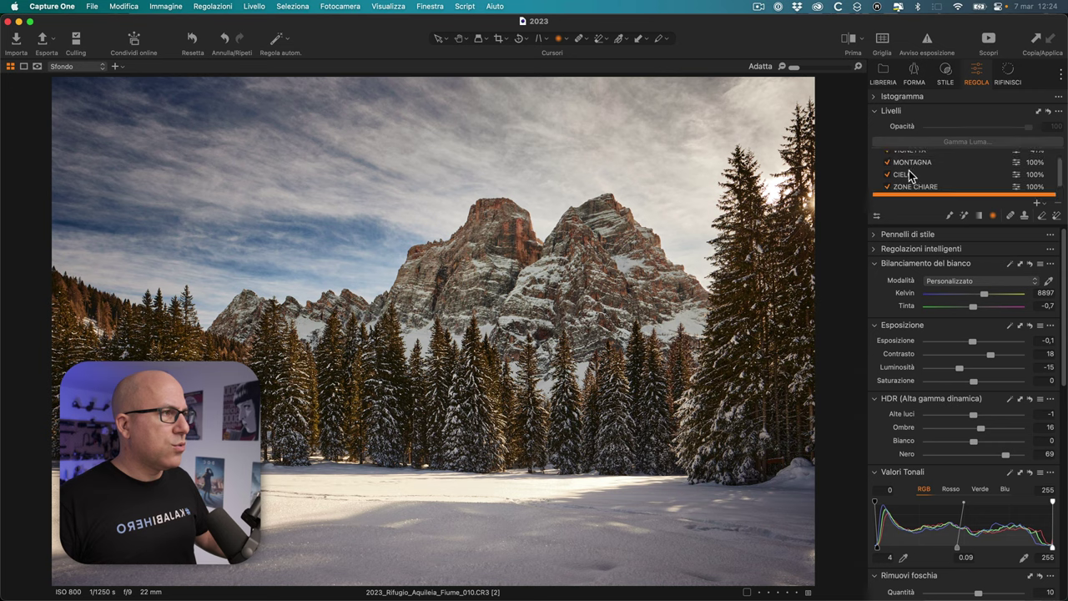
{"action": "left_click", "coordinate": [912, 163]}
{"action": "scroll", "coordinate": [985, 372], "scroll_direction": "down", "scroll_amount": 2}
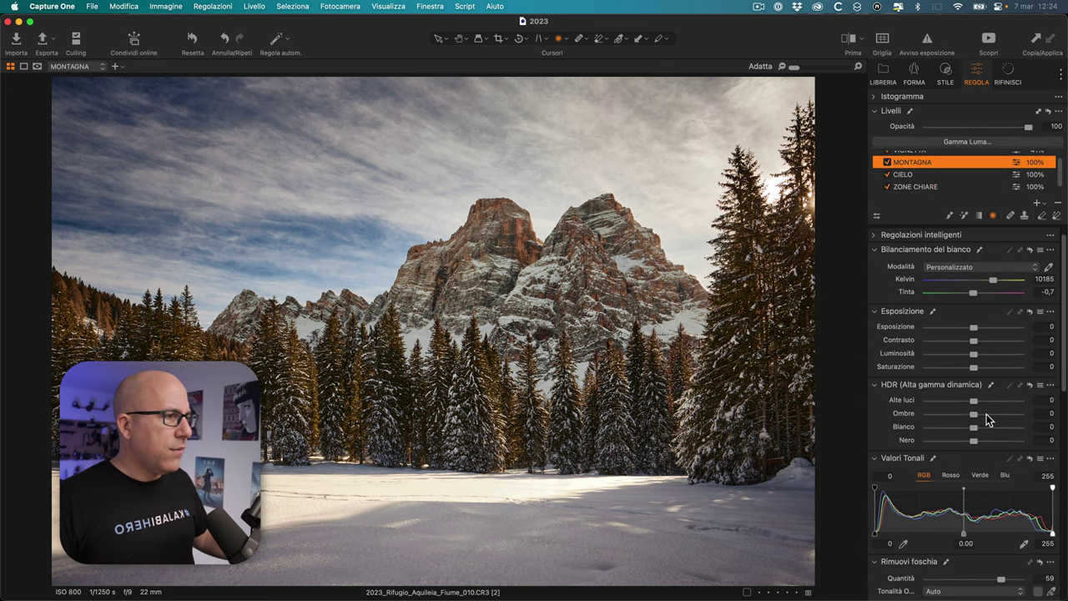
{"action": "scroll", "coordinate": [980, 347], "scroll_direction": "down", "scroll_amount": 1}
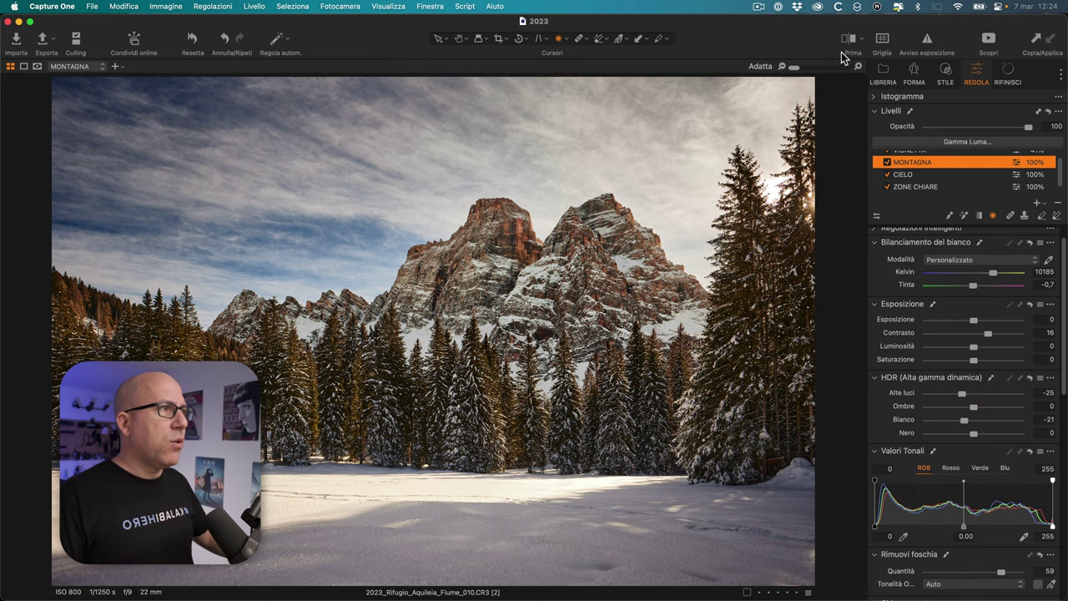
{"action": "scroll", "coordinate": [925, 198], "scroll_direction": "down", "scroll_amount": 1}
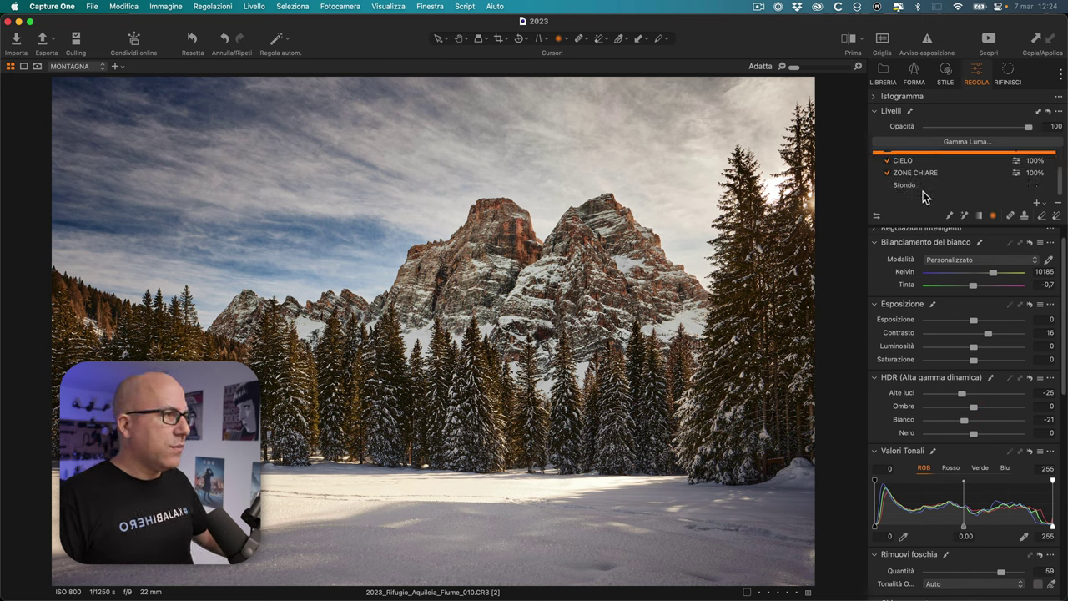
{"action": "left_click", "coordinate": [924, 186]}
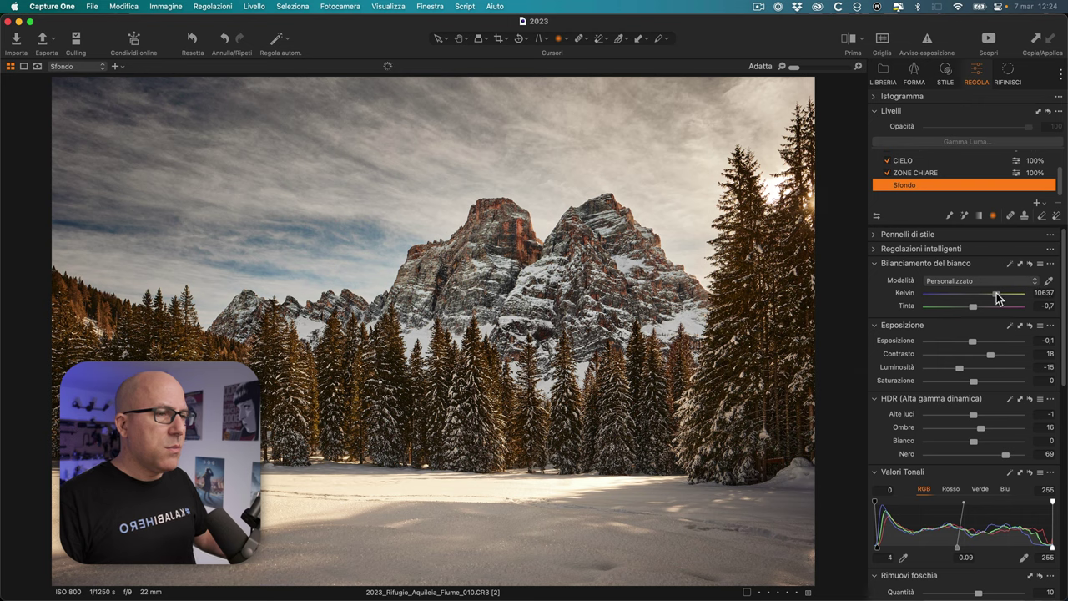
{"action": "left_click", "coordinate": [998, 298]}
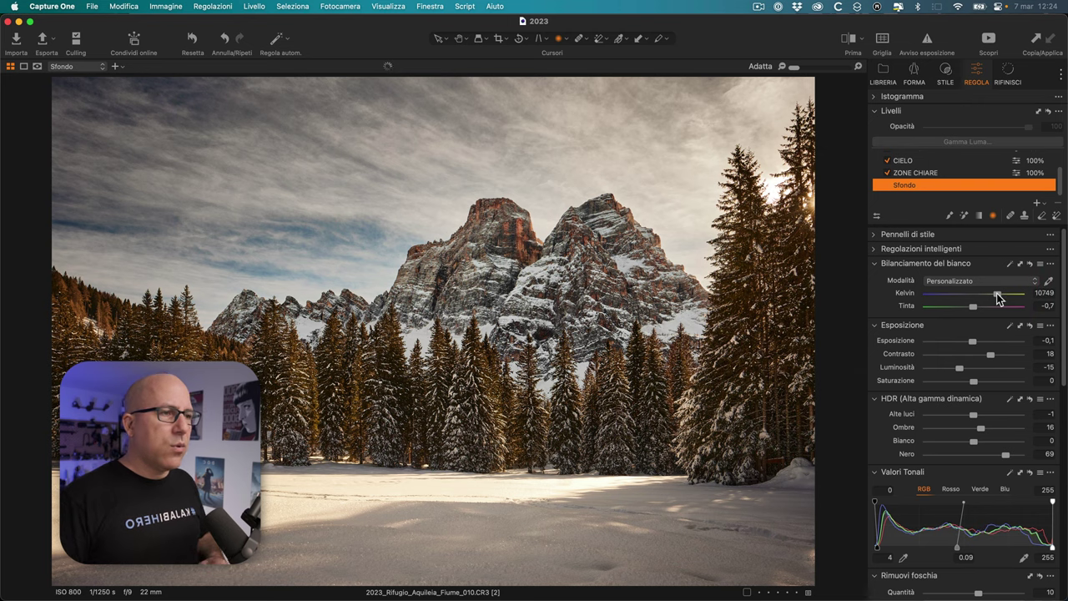
{"action": "left_click", "coordinate": [849, 38]}
{"action": "mouse_move", "coordinate": [434, 331]}
{"action": "left_mouse_down"}
{"action": "mouse_move", "coordinate": [815, 332]}
{"action": "mouse_move", "coordinate": [60, 348]}
{"action": "mouse_move", "coordinate": [815, 334]}
{"action": "mouse_move", "coordinate": [222, 333]}
{"action": "mouse_move", "coordinate": [240, 350]}
{"action": "mouse_move", "coordinate": [740, 334]}
{"action": "mouse_move", "coordinate": [238, 358]}
{"action": "mouse_move", "coordinate": [565, 350]}
{"action": "left_mouse_up"}
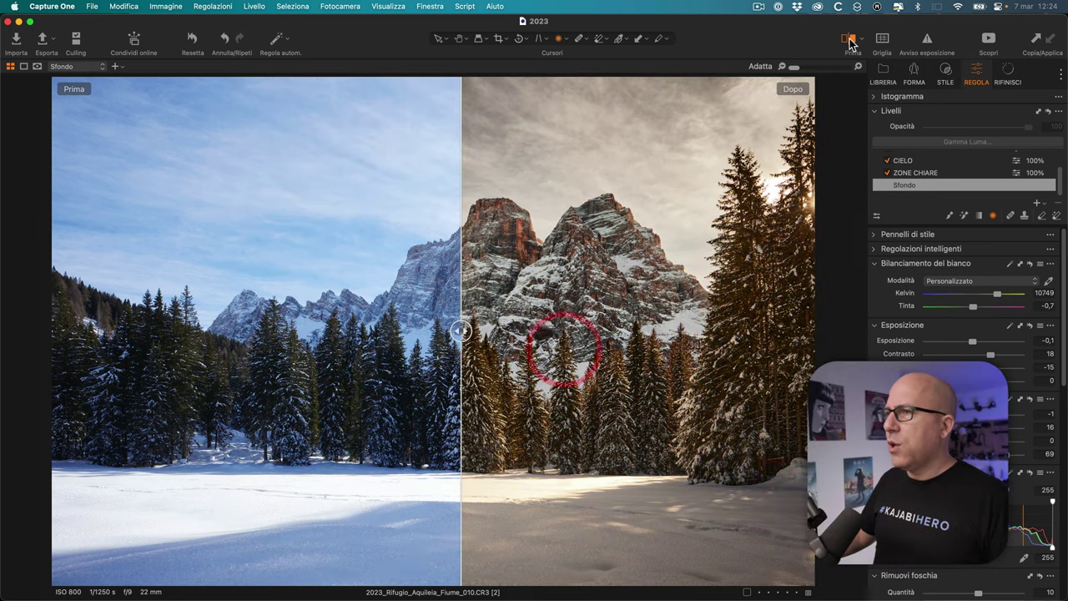
{"action": "left_click", "coordinate": [848, 41]}
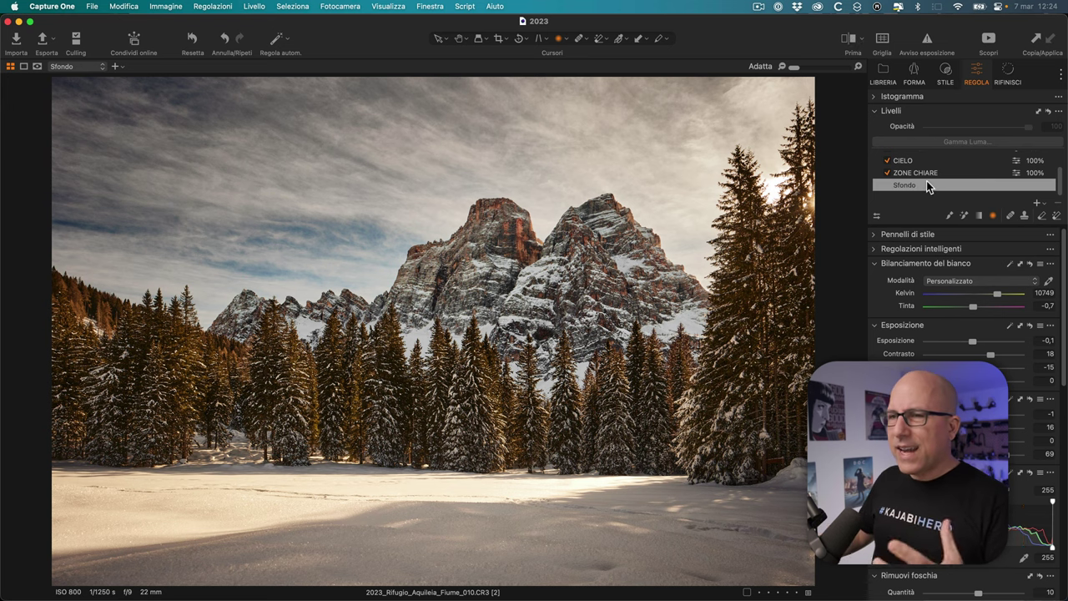
Step: Sample the trees' warm tone in the Color Editor, shift it toward yellow, and set saturation to -14.3
{"action": "scroll", "coordinate": [1005, 338], "scroll_direction": "down", "scroll_amount": 2}
{"action": "scroll", "coordinate": [993, 359], "scroll_direction": "down", "scroll_amount": 5}
{"action": "scroll", "coordinate": [985, 375], "scroll_direction": "down", "scroll_amount": 5}
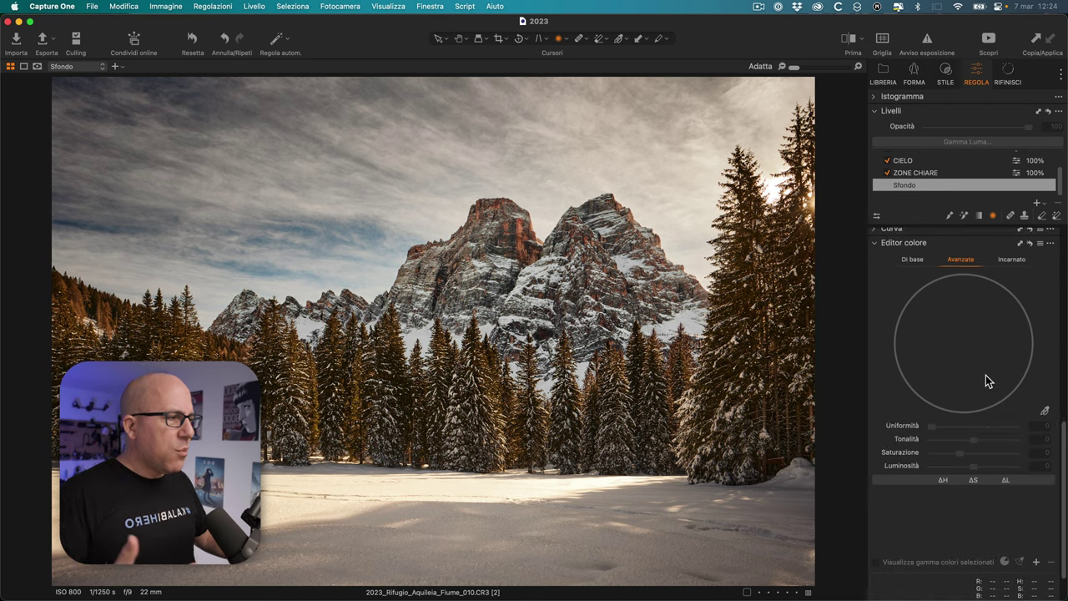
{"action": "scroll", "coordinate": [986, 375], "scroll_direction": "down", "scroll_amount": 1}
{"action": "scroll", "coordinate": [1018, 356], "scroll_direction": "up", "scroll_amount": 4}
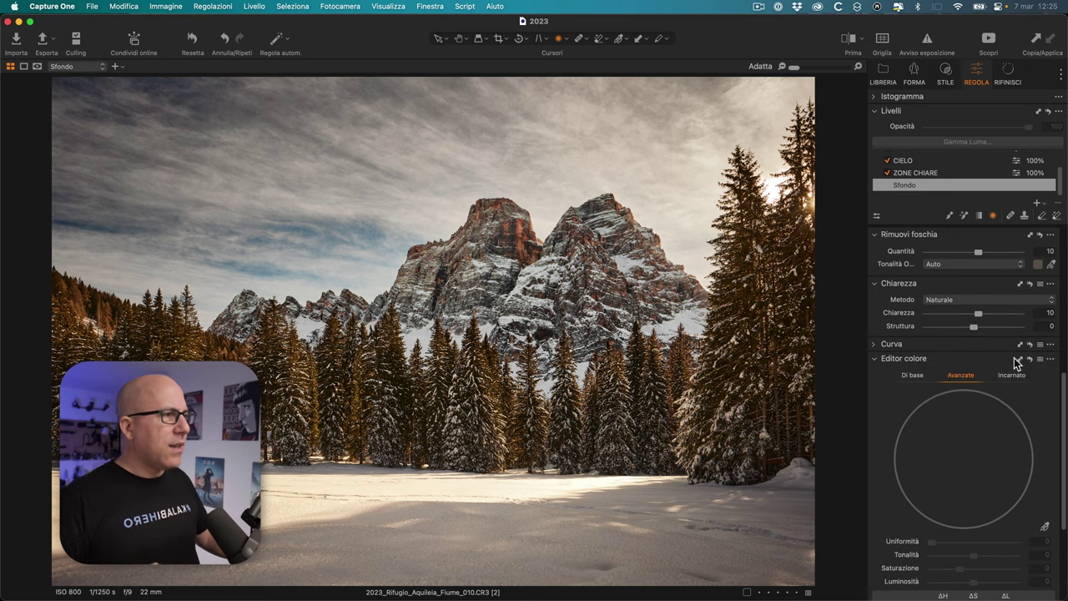
{"action": "scroll", "coordinate": [1015, 361], "scroll_direction": "down", "scroll_amount": 1}
{"action": "scroll", "coordinate": [1015, 362], "scroll_direction": "down", "scroll_amount": 3}
{"action": "left_click", "coordinate": [1044, 371]}
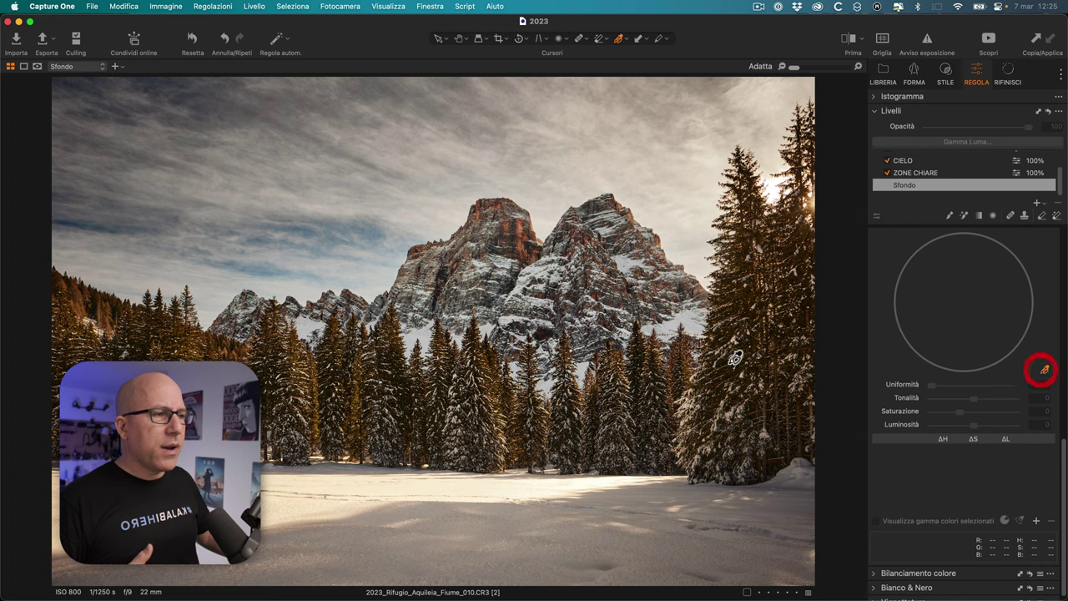
{"action": "left_click", "coordinate": [225, 356]}
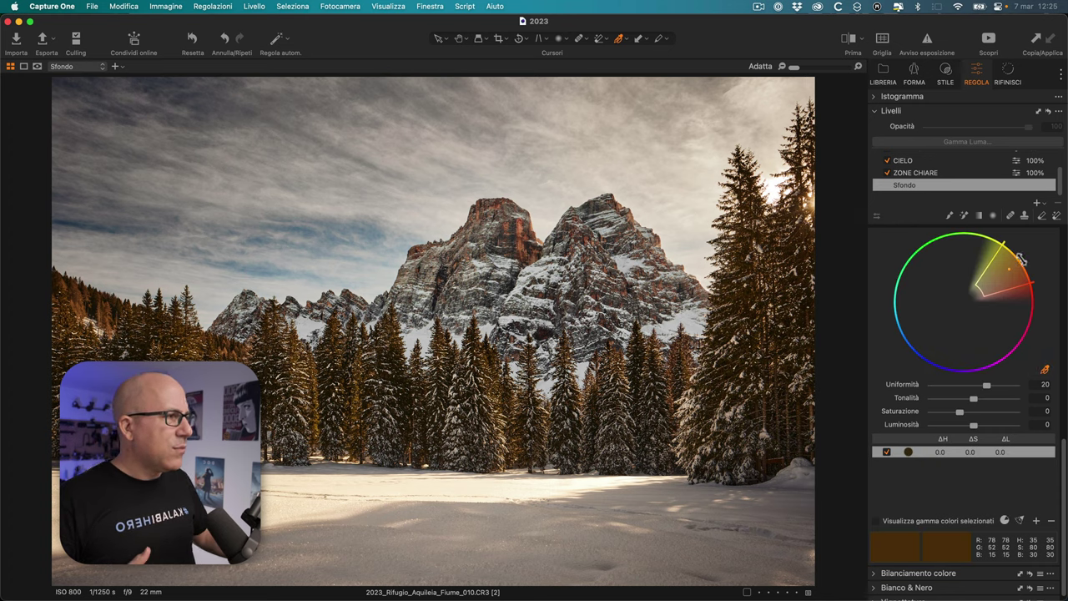
{"action": "left_click_drag", "start_coordinate": [1021, 258], "coordinate": [1002, 242]}
{"action": "left_click_drag", "start_coordinate": [960, 412], "coordinate": [950, 412]}
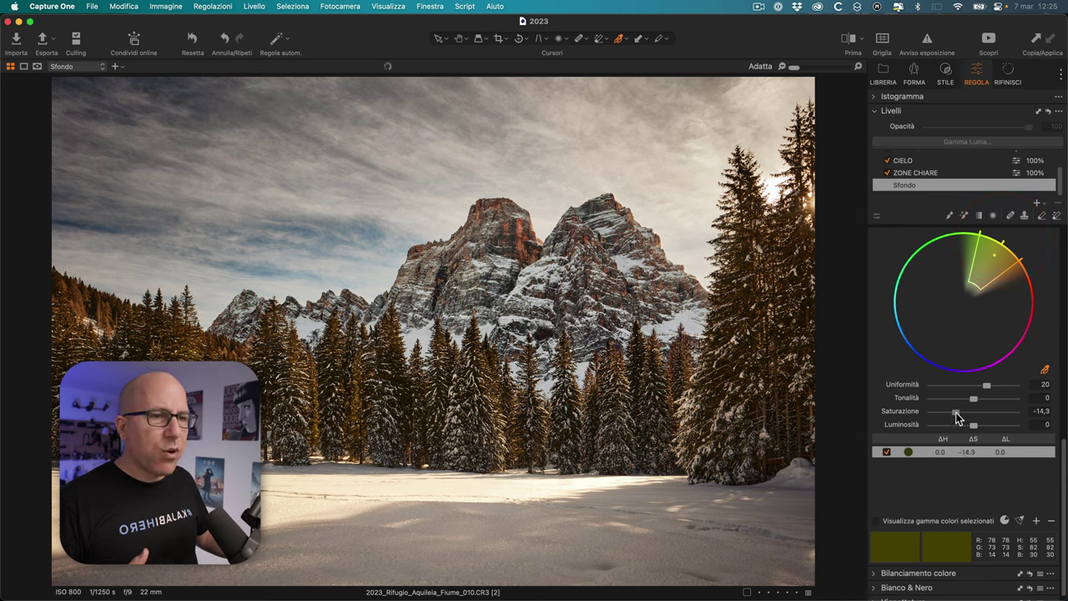